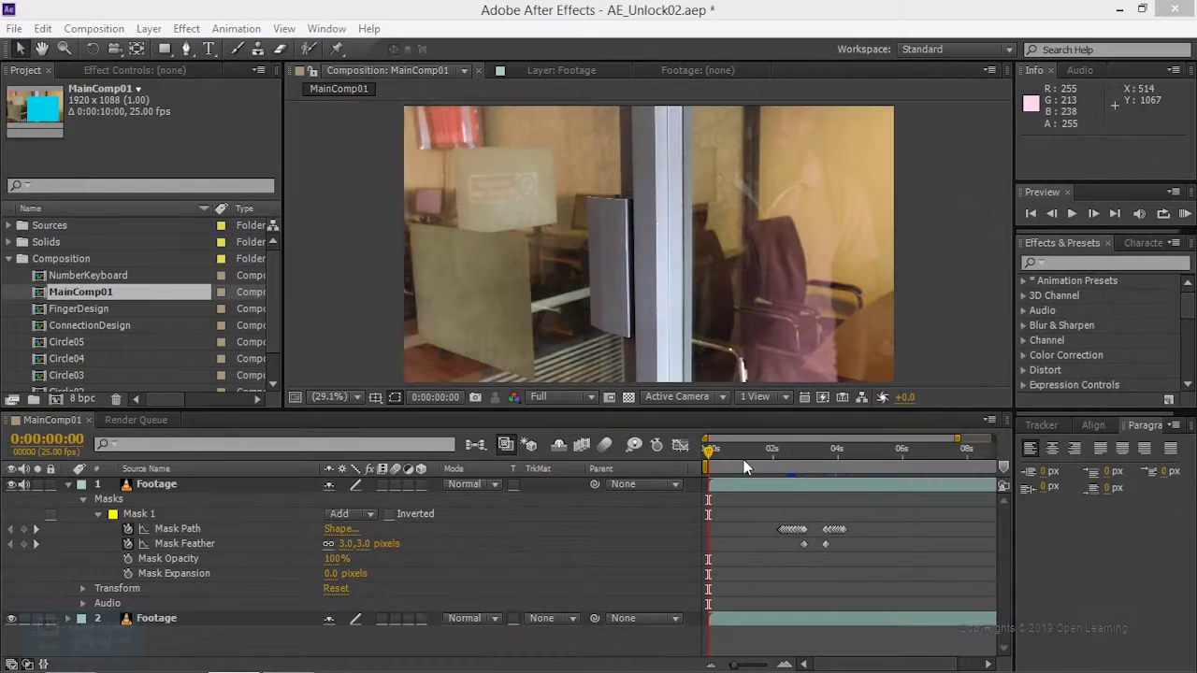
Step: Scrub ahead through the footage and RAM-preview the composition
drag(730, 452, 765, 458)
key(KP_0)
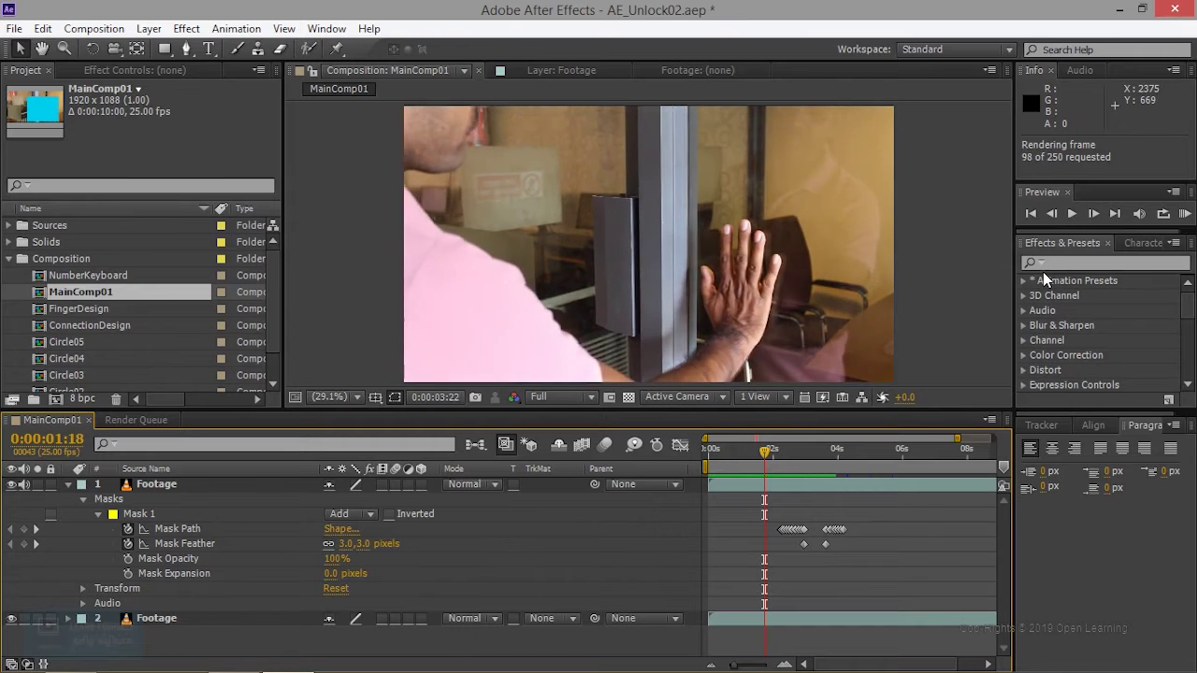
click(747, 315)
click(18, 493)
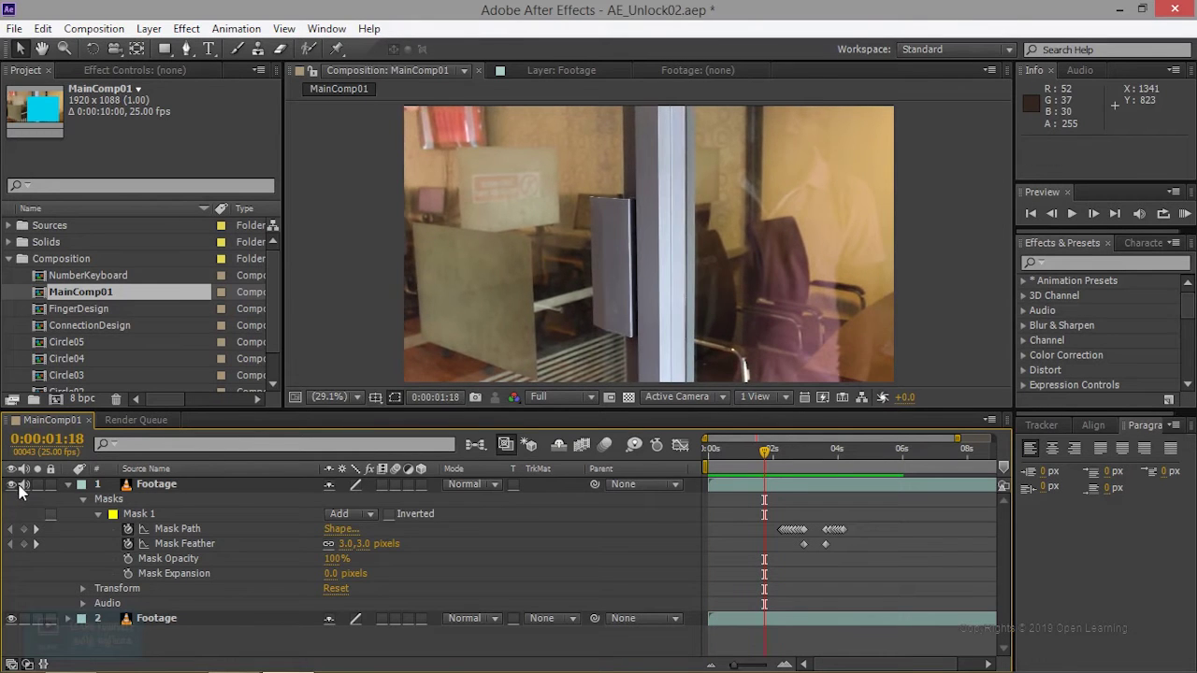
Step: Create a cyan solid layer and place it below the masked footage
click(184, 29)
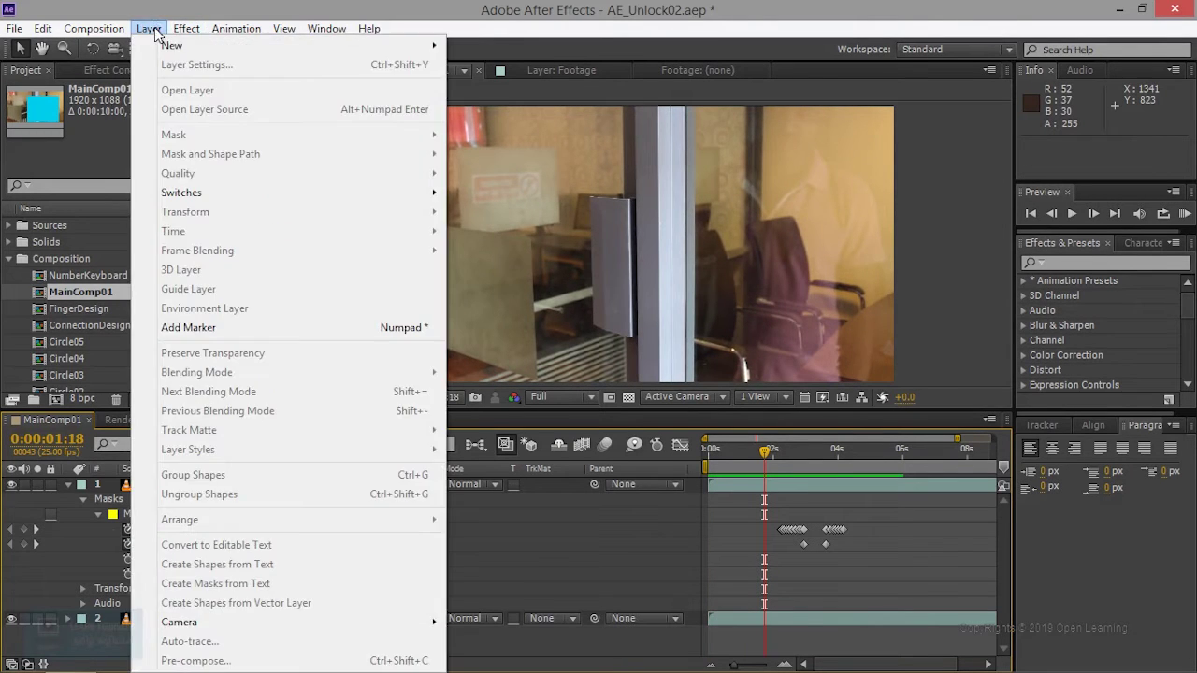
mouse_move(229, 46)
click(500, 70)
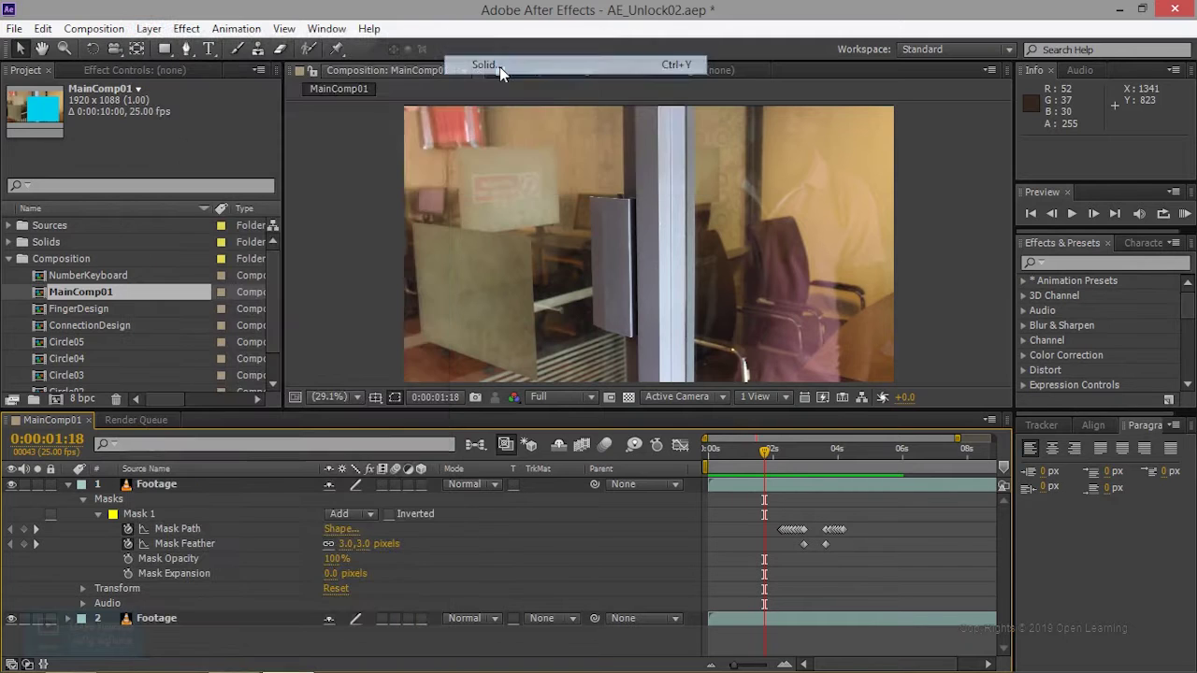
click(641, 385)
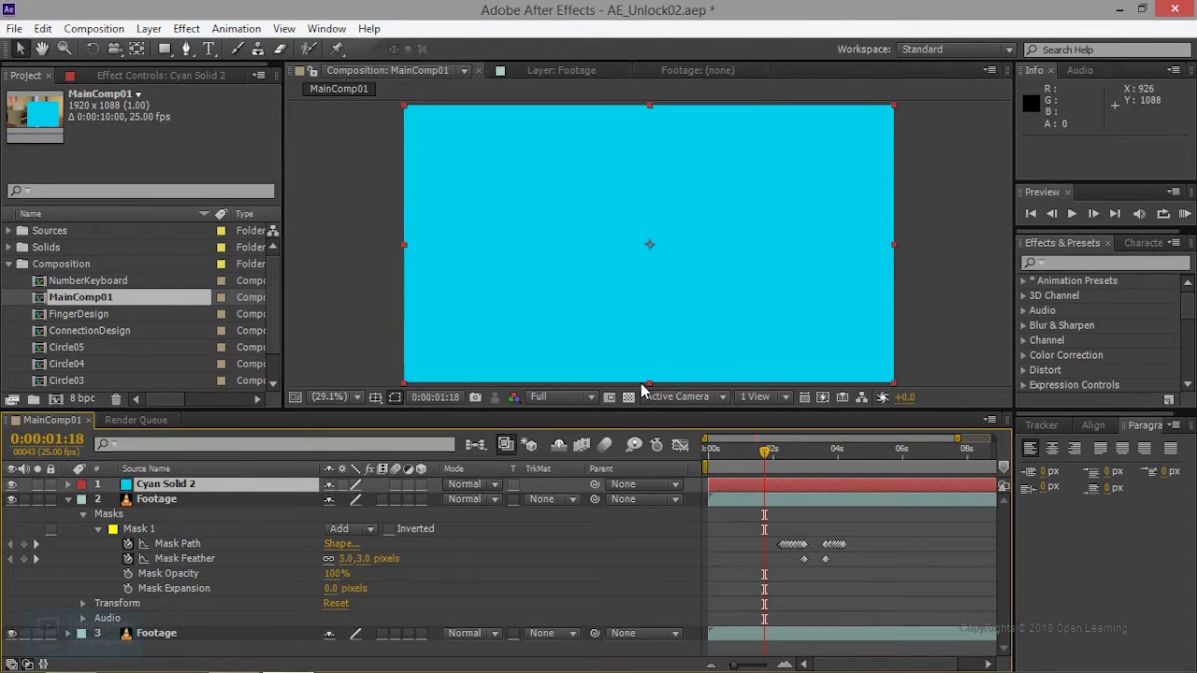
drag(164, 486, 159, 626)
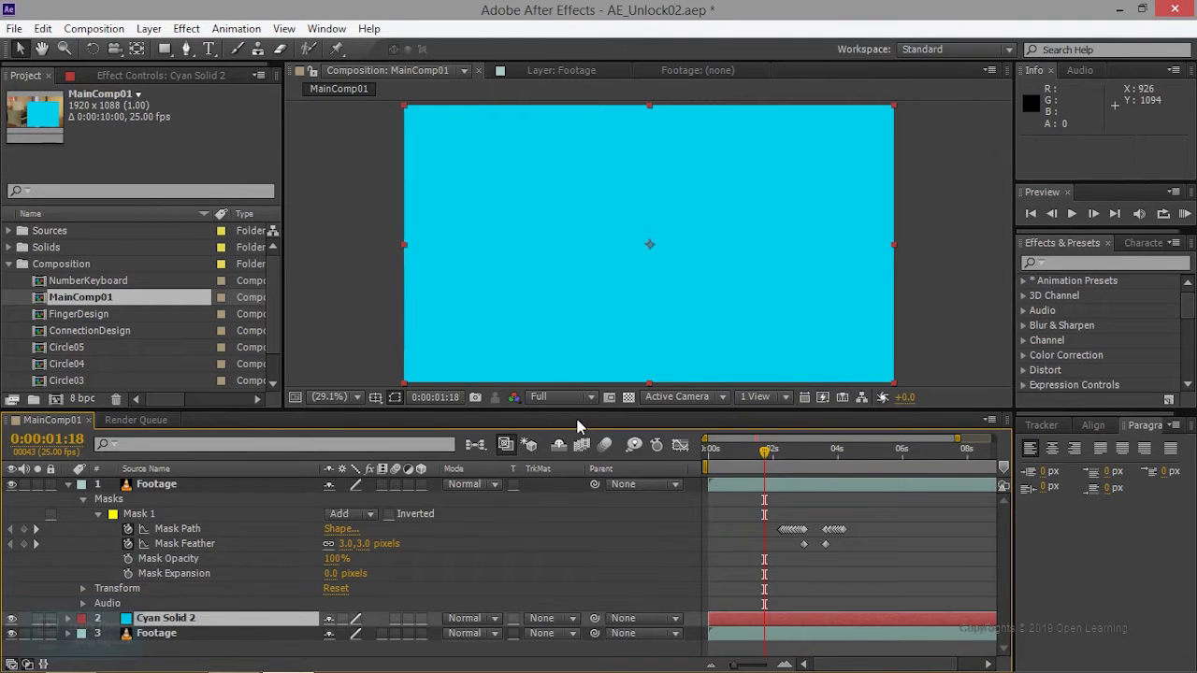
Step: Preview the masked hand over the cyan backdrop, then delete the temporary Cyan Solid 2
drag(767, 454, 708, 456)
key(KP_0)
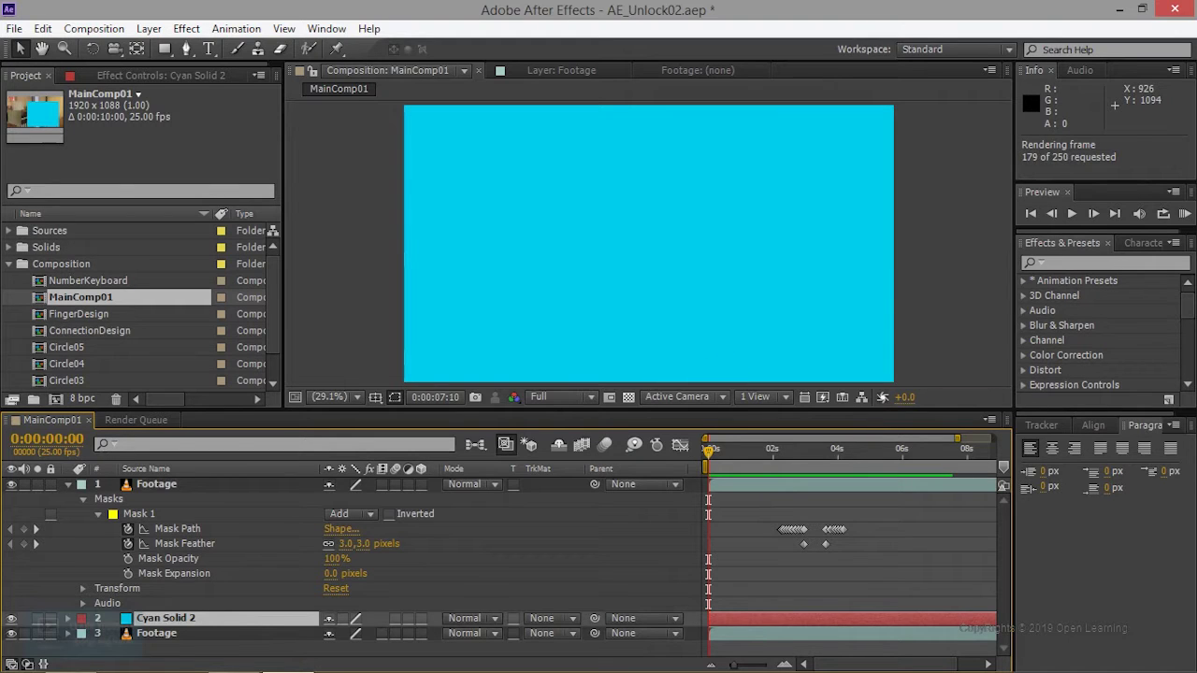
key(space)
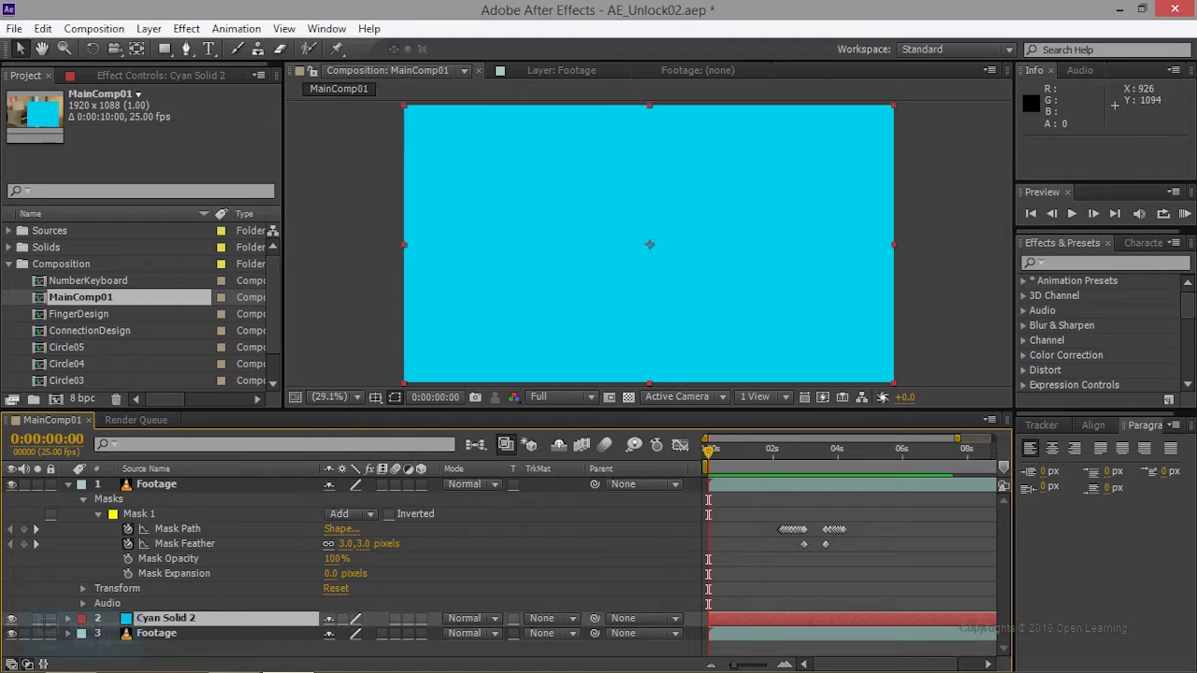
click(1072, 215)
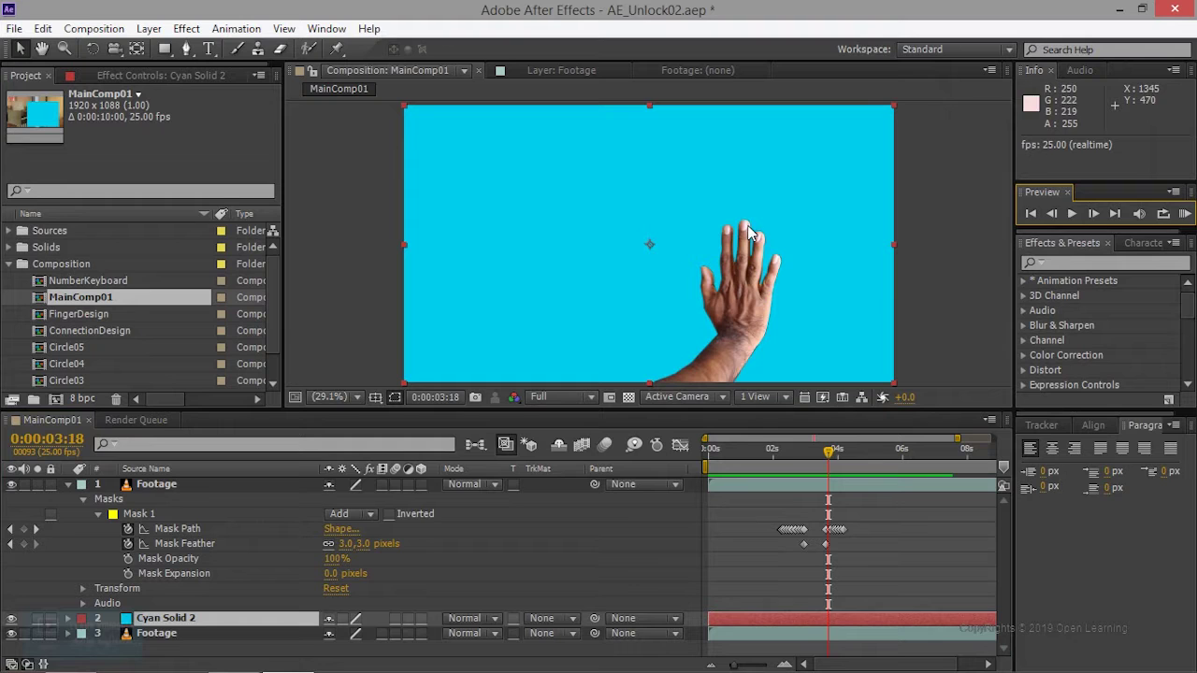
click(150, 620)
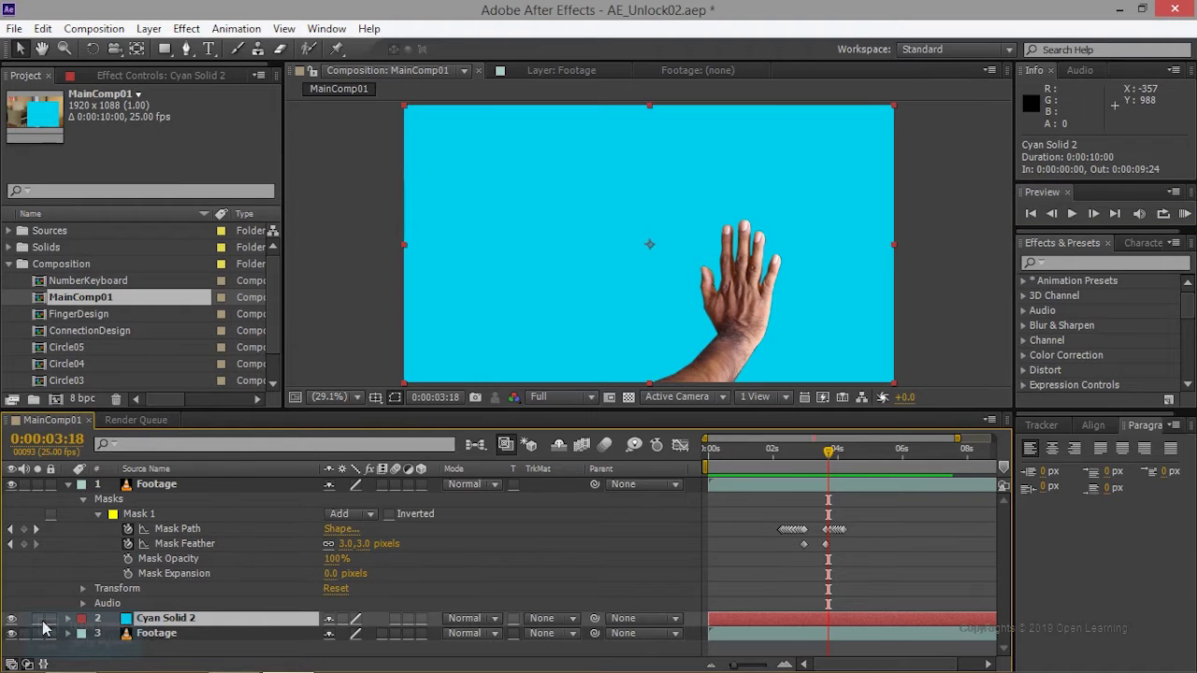
key(Delete)
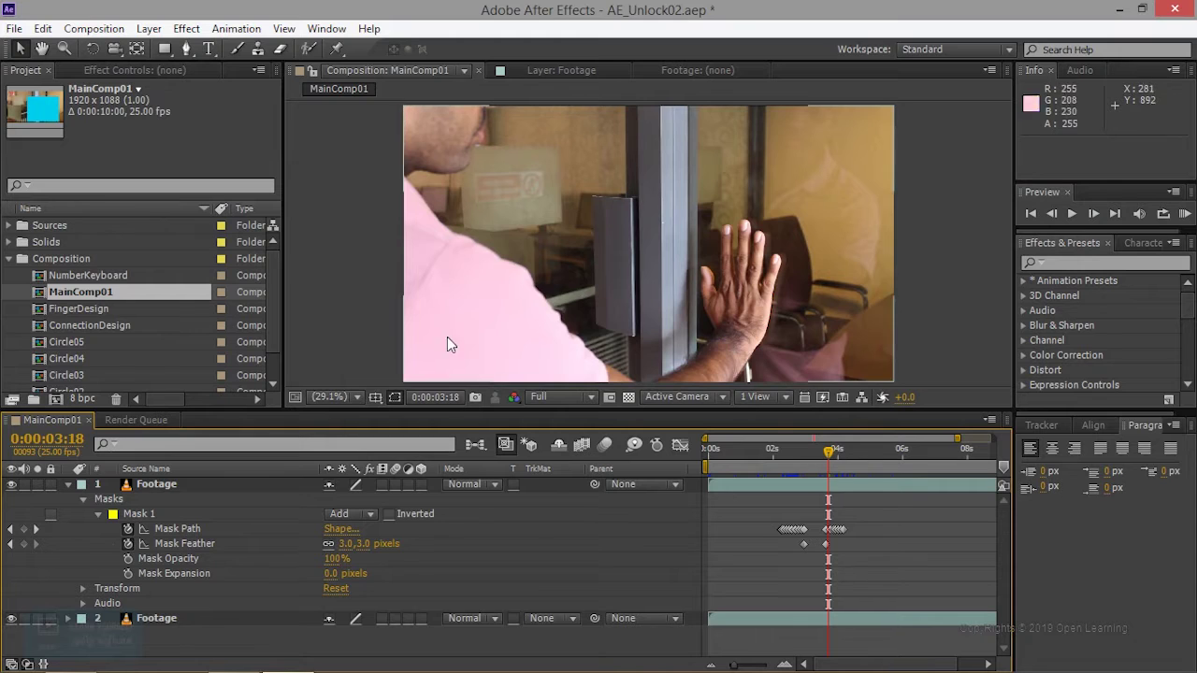
Step: Drag the Circle01 comp into MainComp below the top Footage layer and make it 3D
click(11, 259)
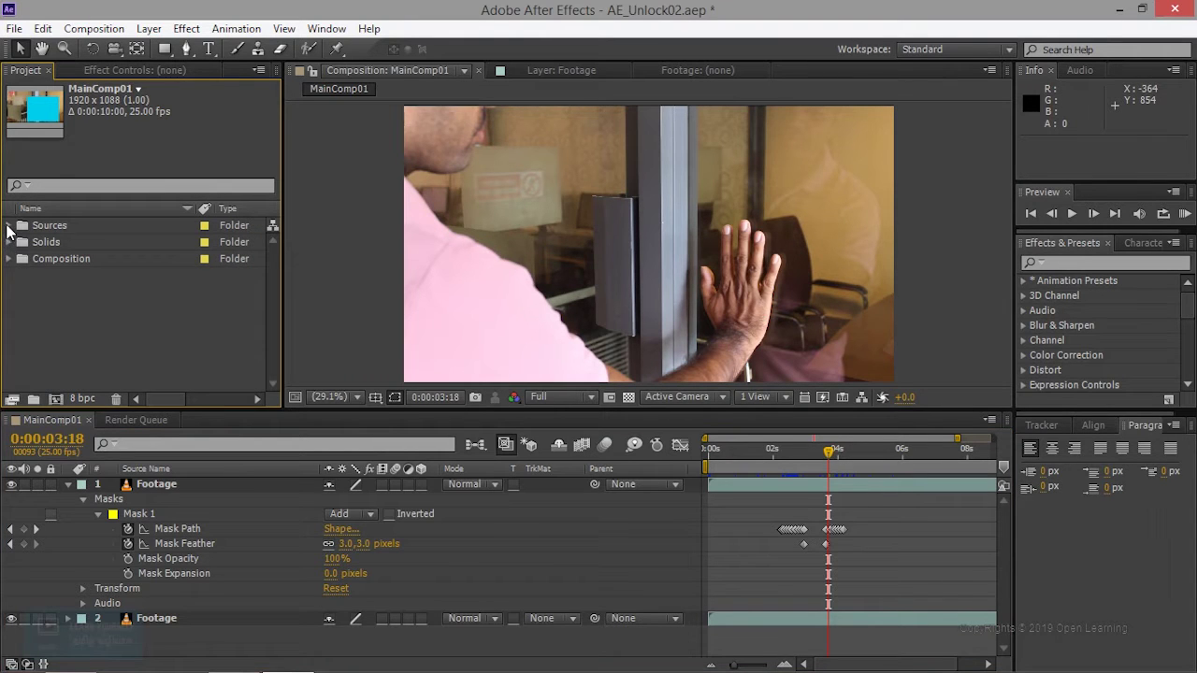
click(10, 225)
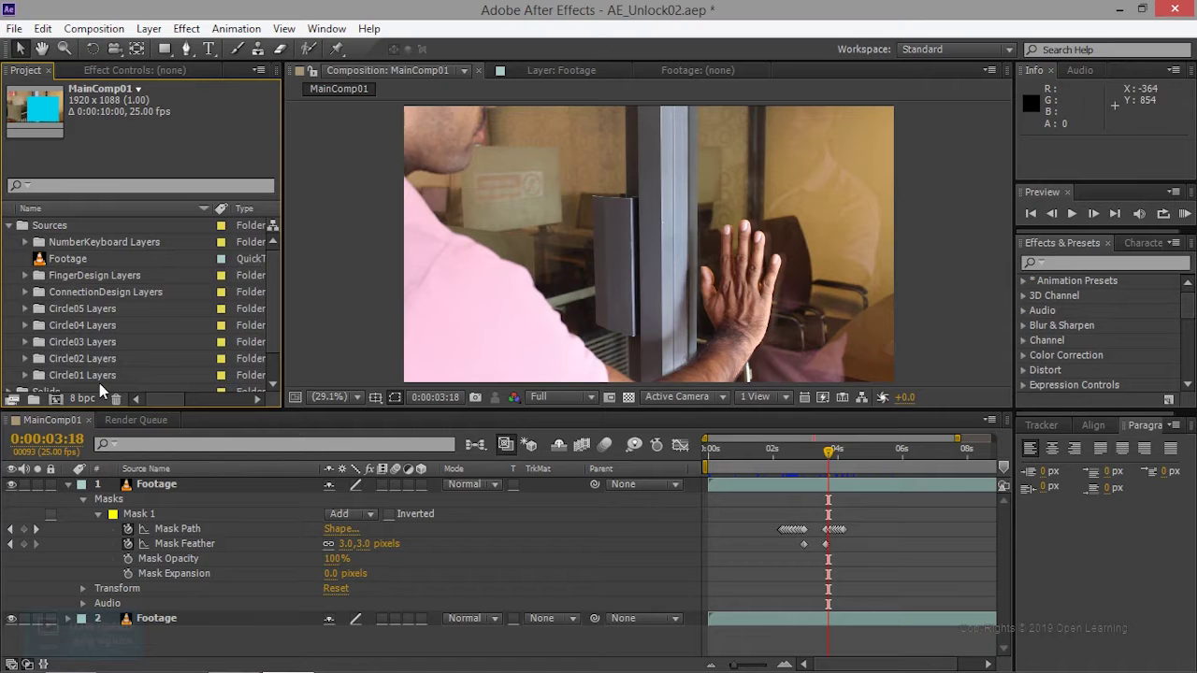
click(10, 225)
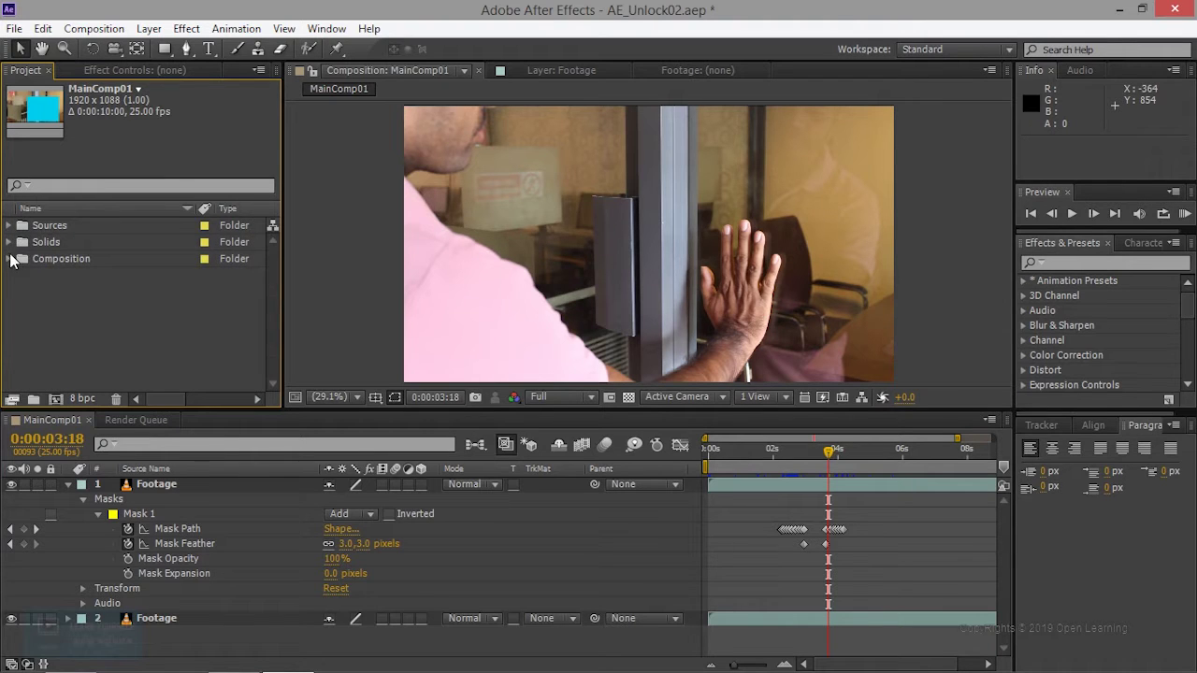
click(10, 259)
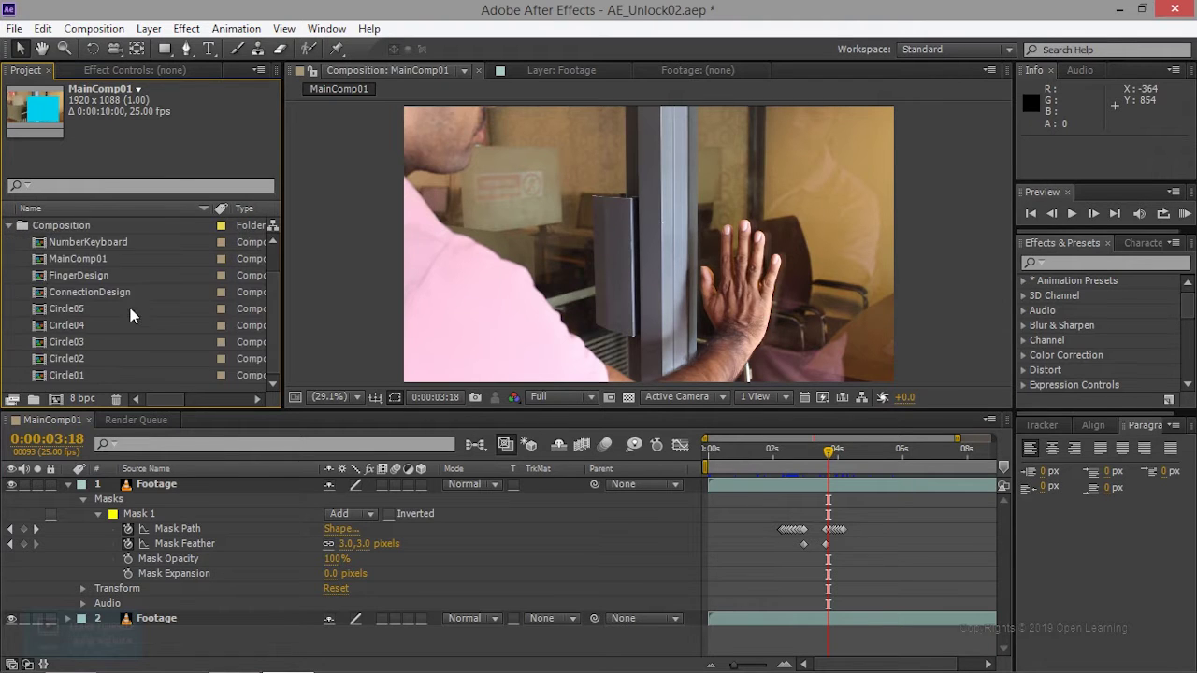
click(77, 375)
drag(77, 377, 145, 617)
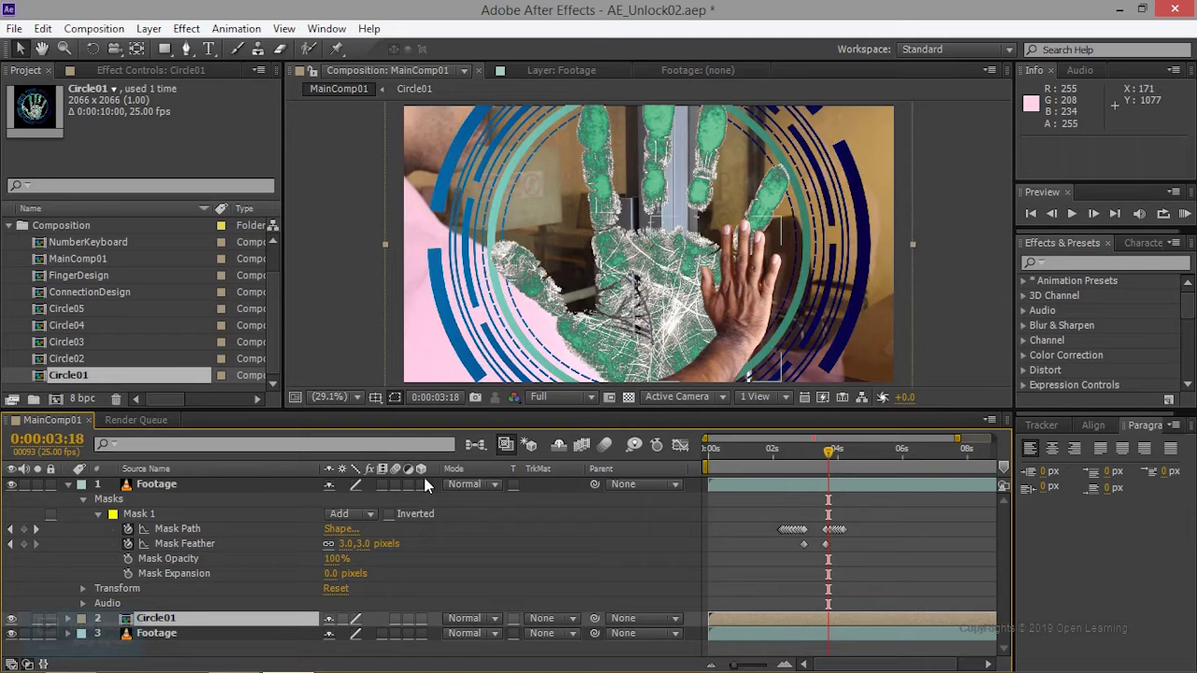
click(421, 619)
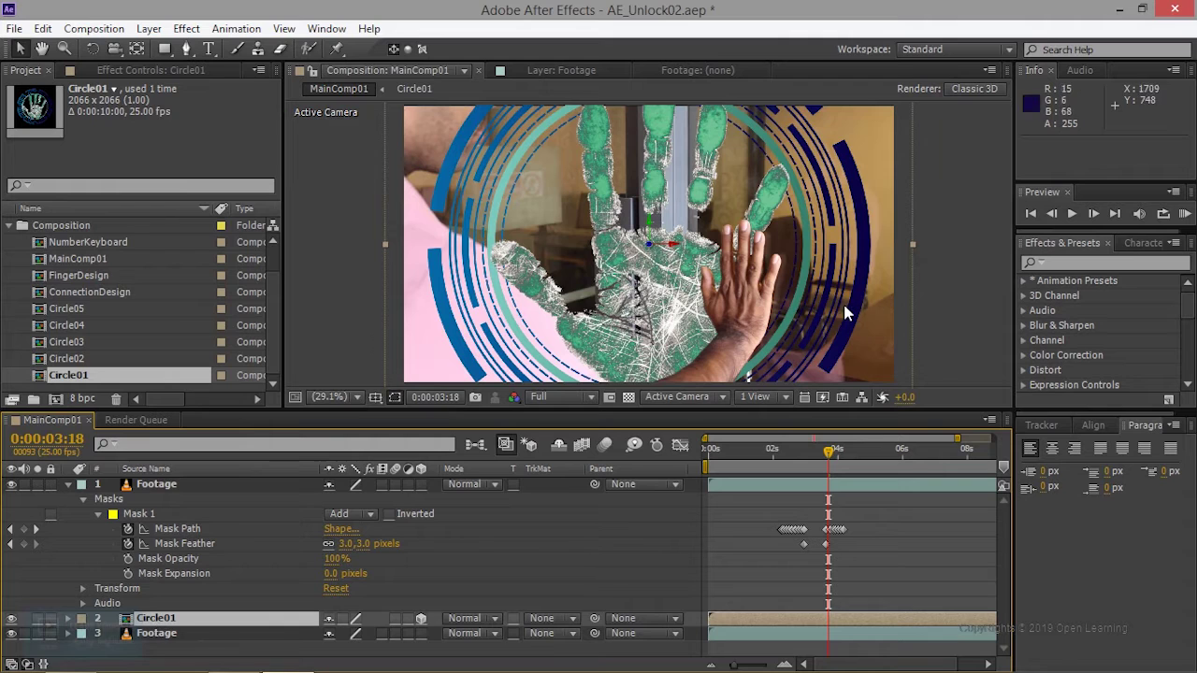
Step: Show Circle01's Scale, then twirl open its full Transform properties
key(s)
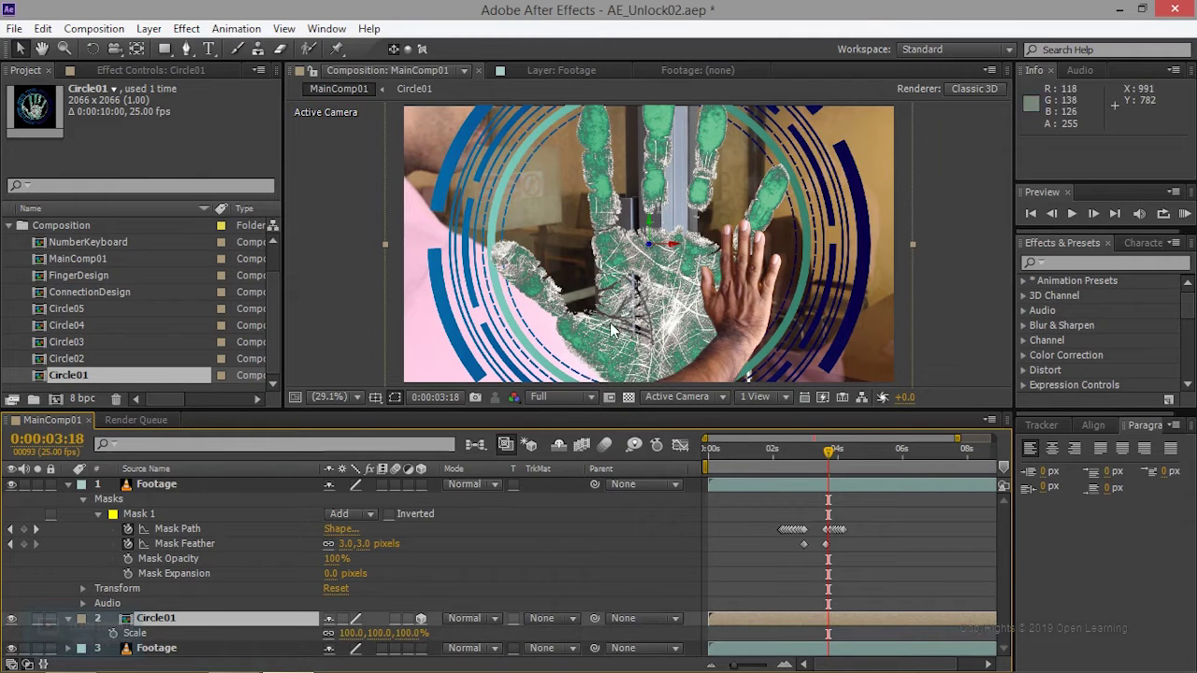
click(65, 618)
click(66, 618)
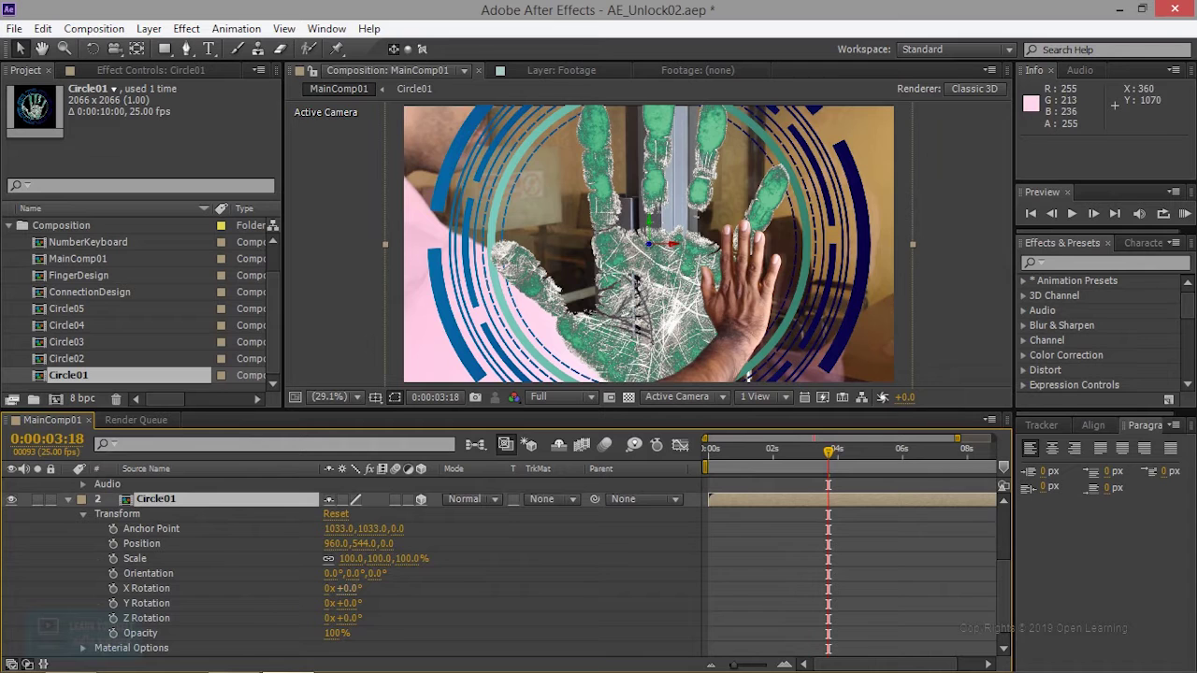
Step: Rotate Circle01 to 25° on the Y axis
drag(342, 588, 348, 588)
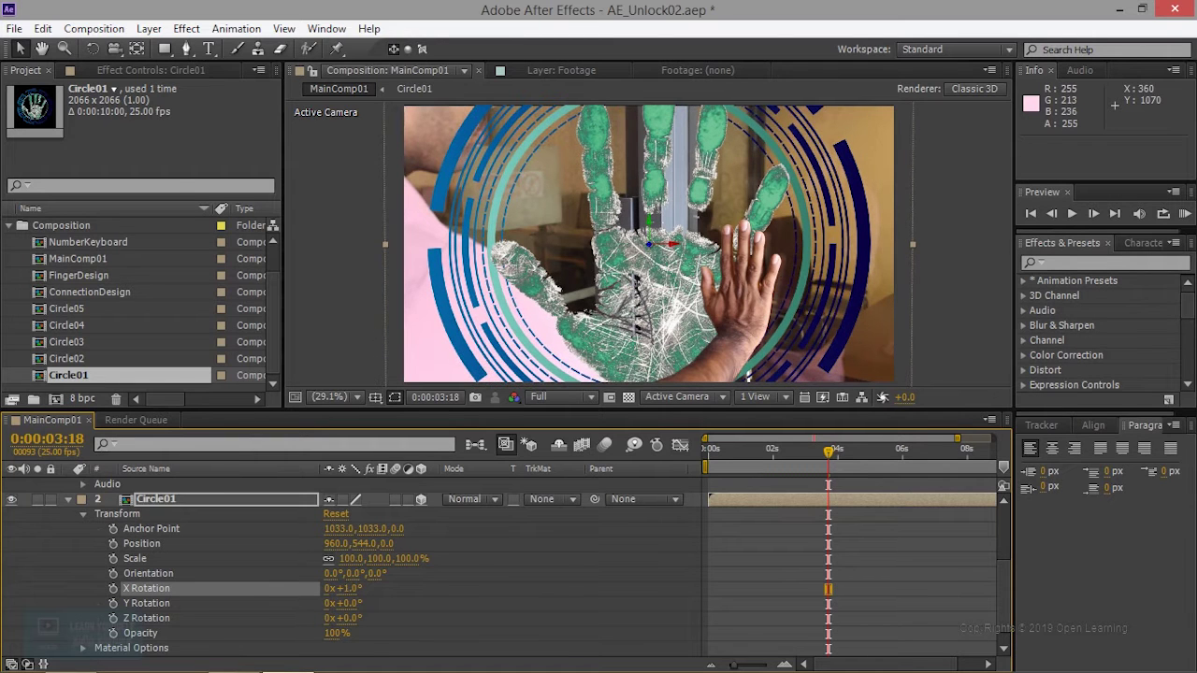
key(ctrl+z)
drag(343, 603, 361, 604)
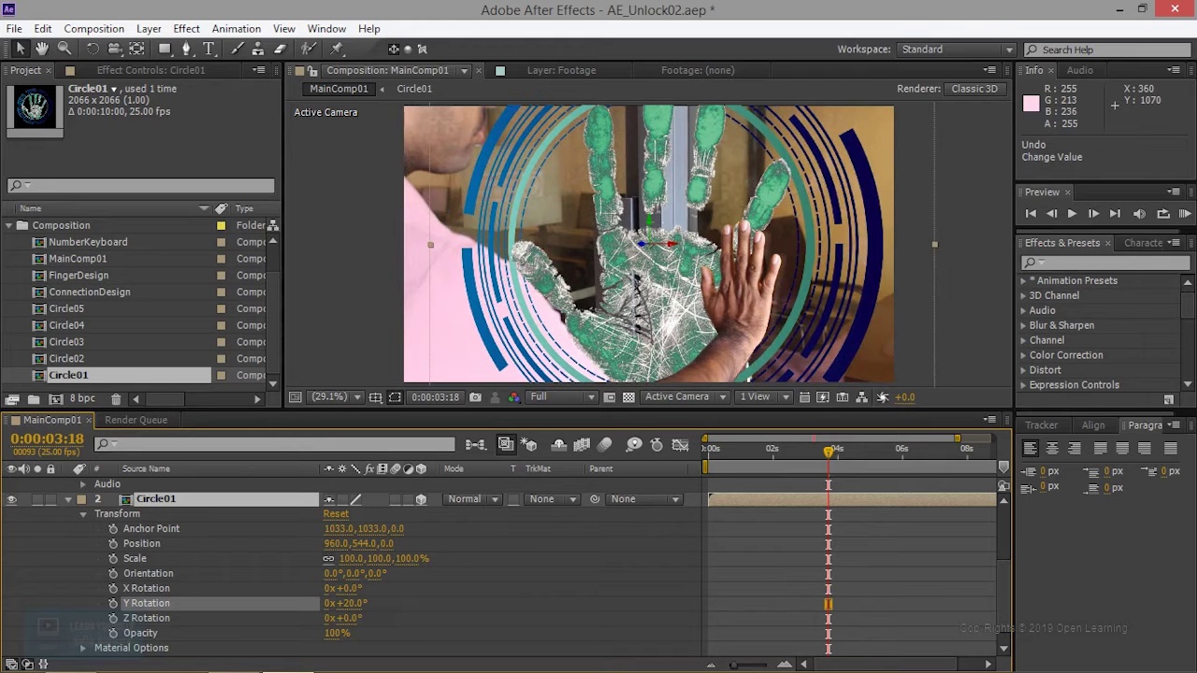
drag(362, 603, 364, 604)
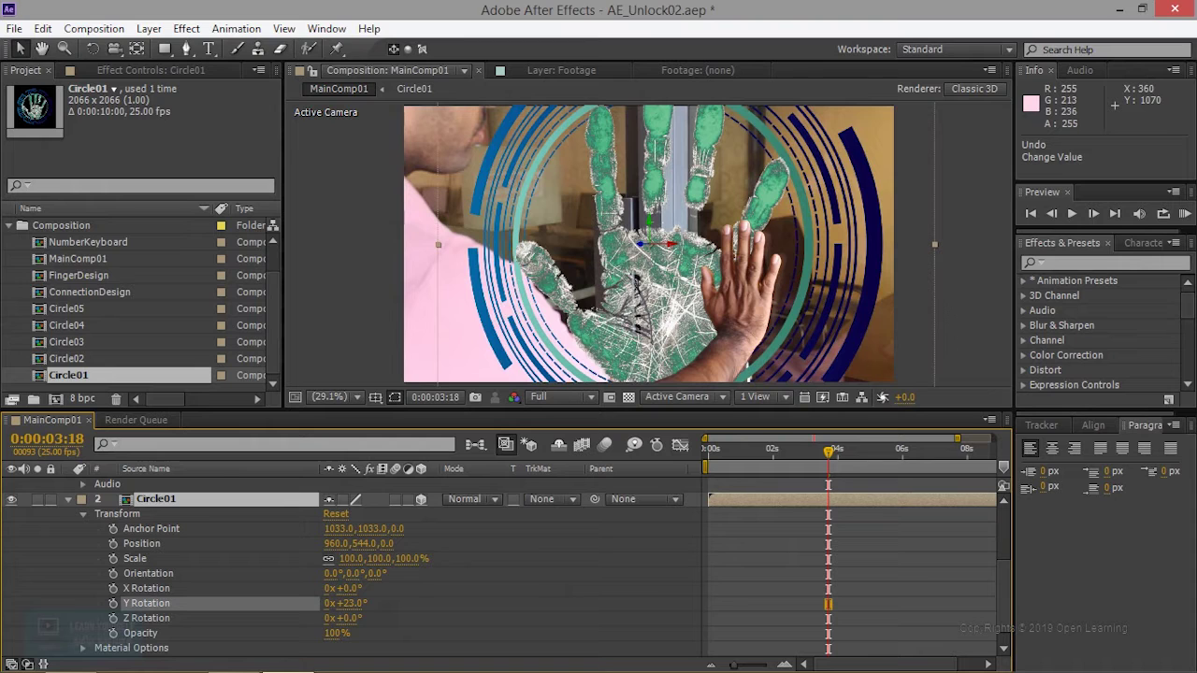
click(354, 603)
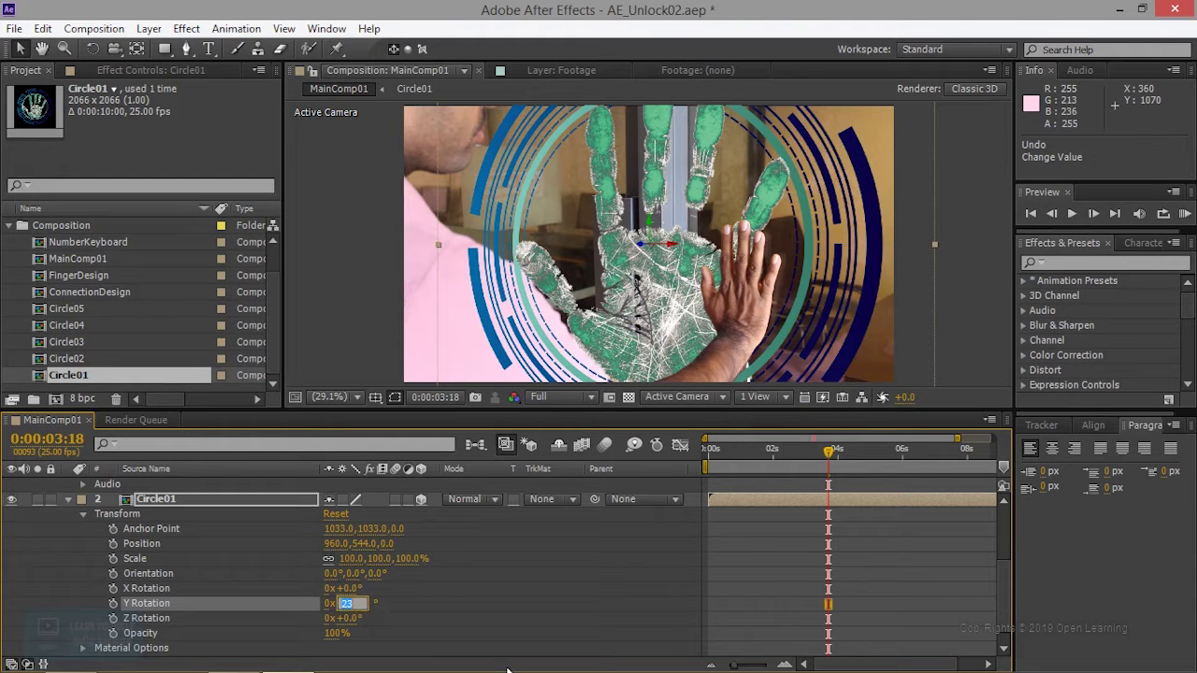
text(25)
key(Return)
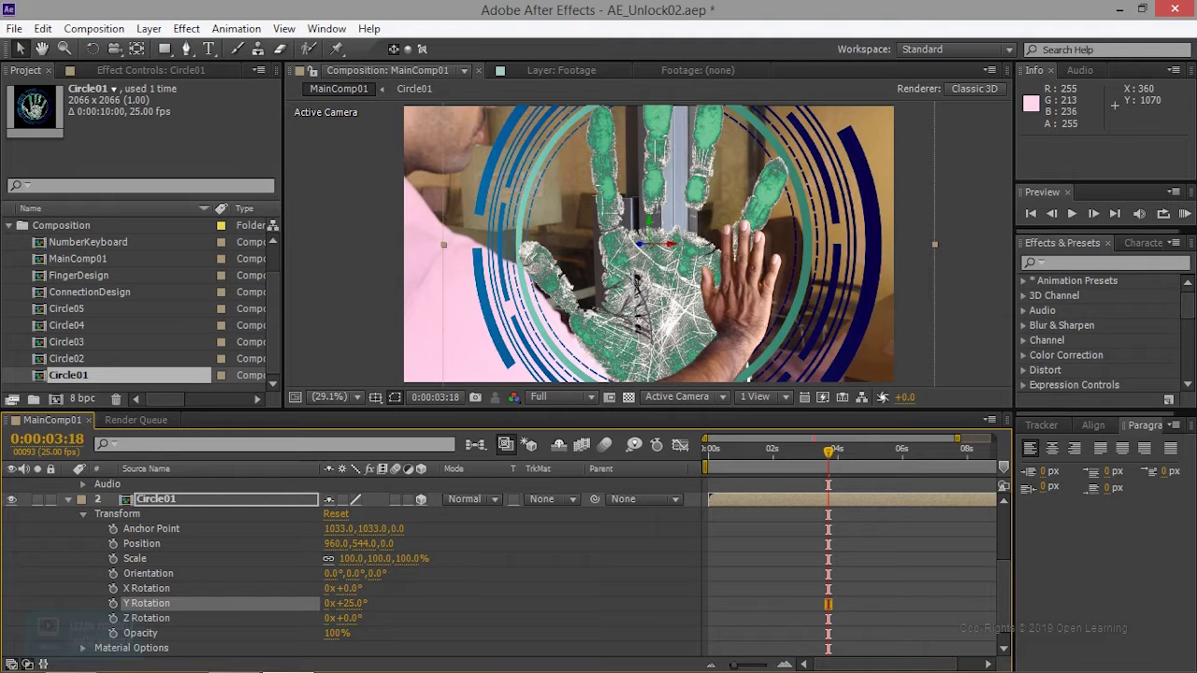
Step: Scale Circle01 to 39% and move it right over the hand on the glass
drag(377, 558, 319, 558)
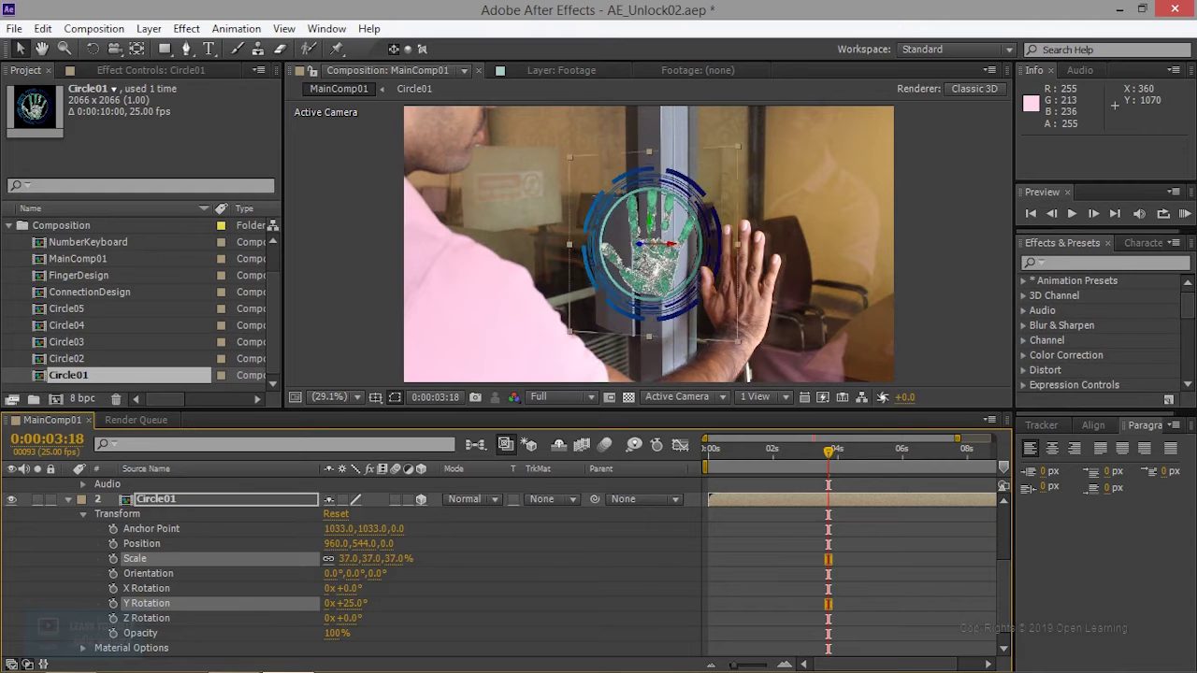
drag(319, 558, 623, 427)
mouse_move(674, 245)
mouse_down()
mouse_move(818, 249)
mouse_move(785, 327)
mouse_up()
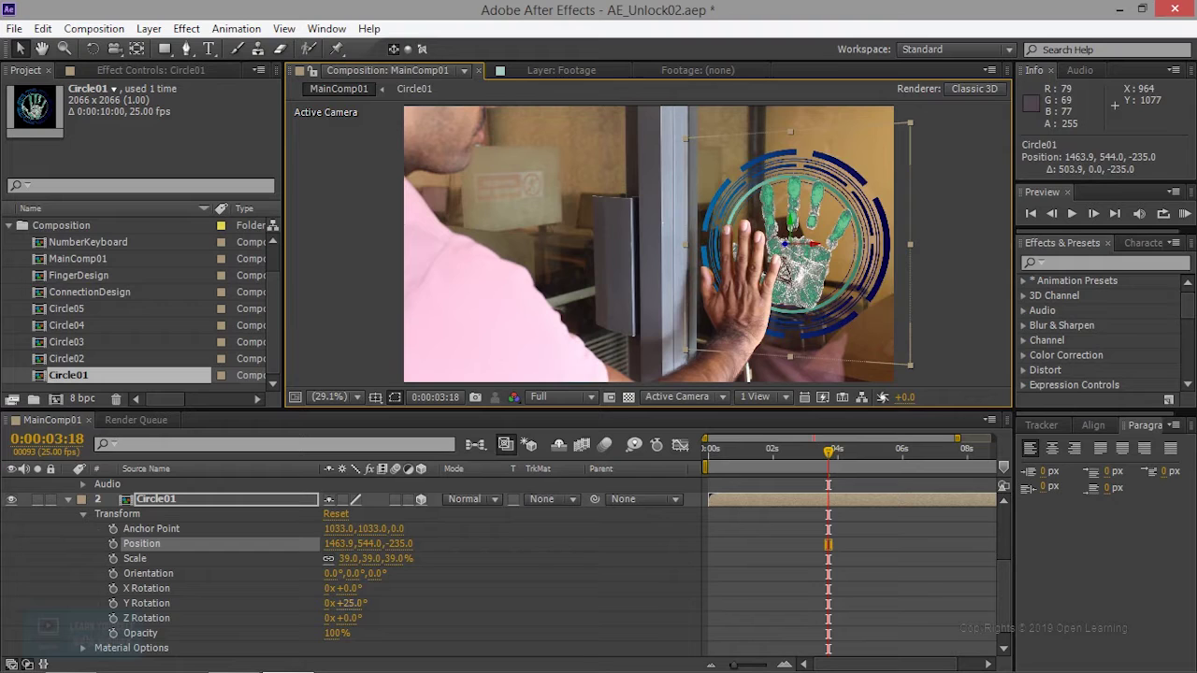
Step: Reposition Circle01 onto the hand and settle its scale at 34%
click(348, 604)
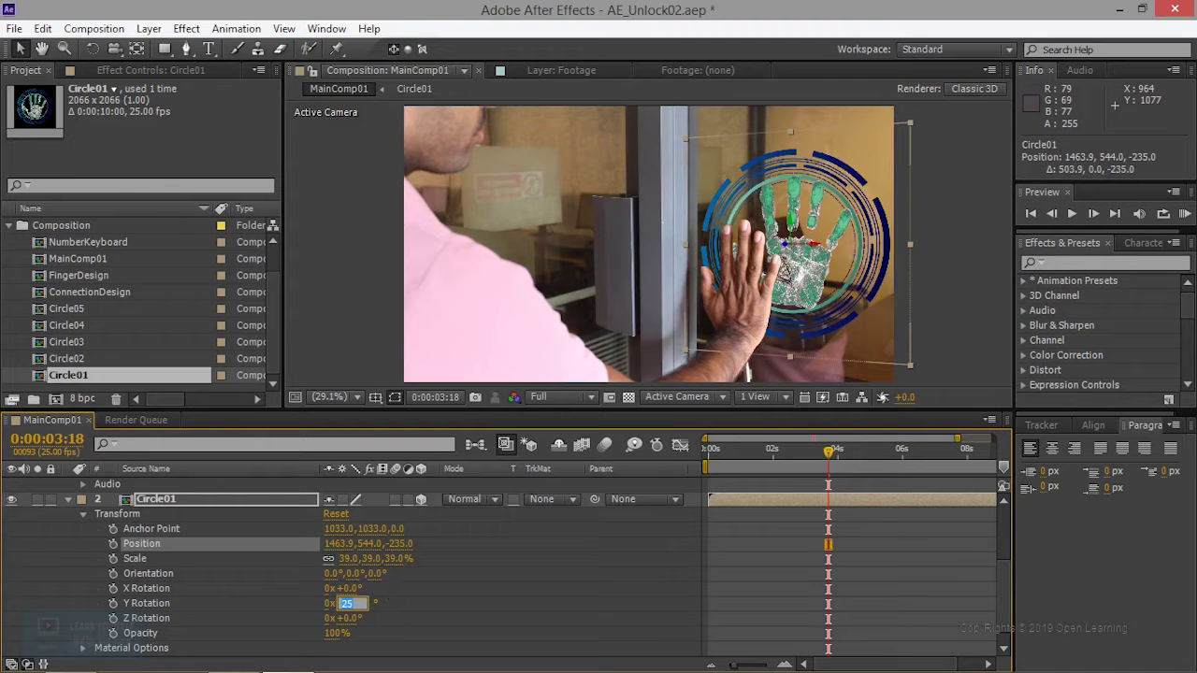
mouse_move(355, 558)
mouse_down()
mouse_move(345, 559)
mouse_move(370, 558)
mouse_up()
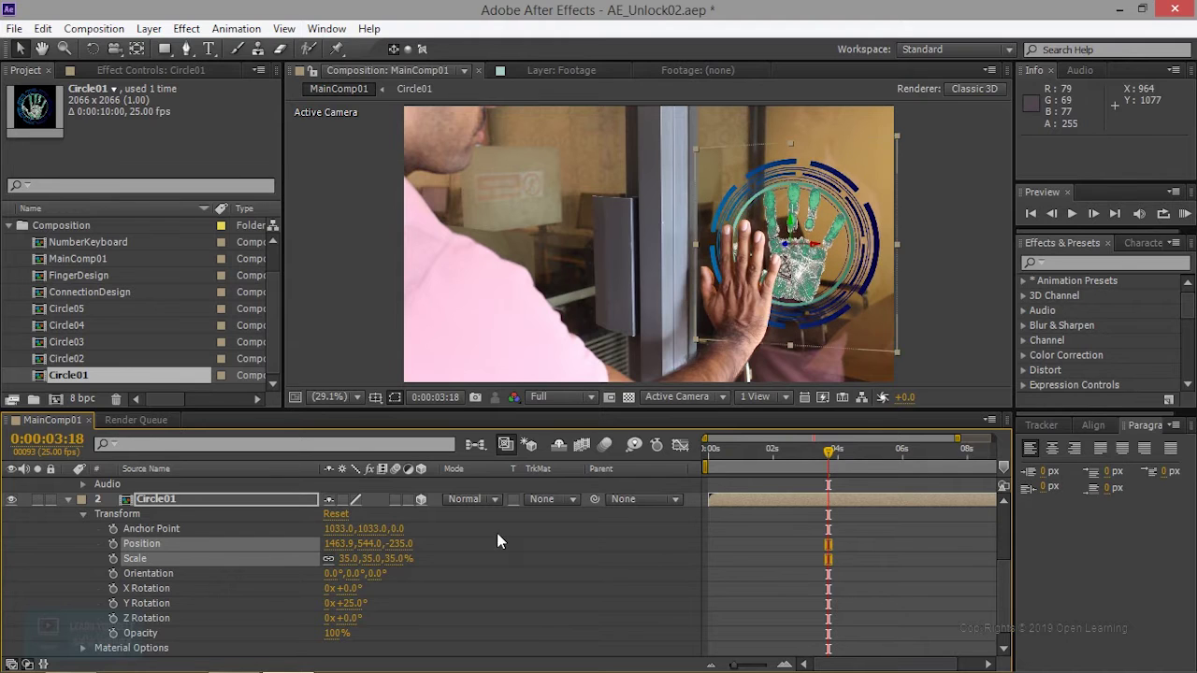
drag(794, 219, 816, 299)
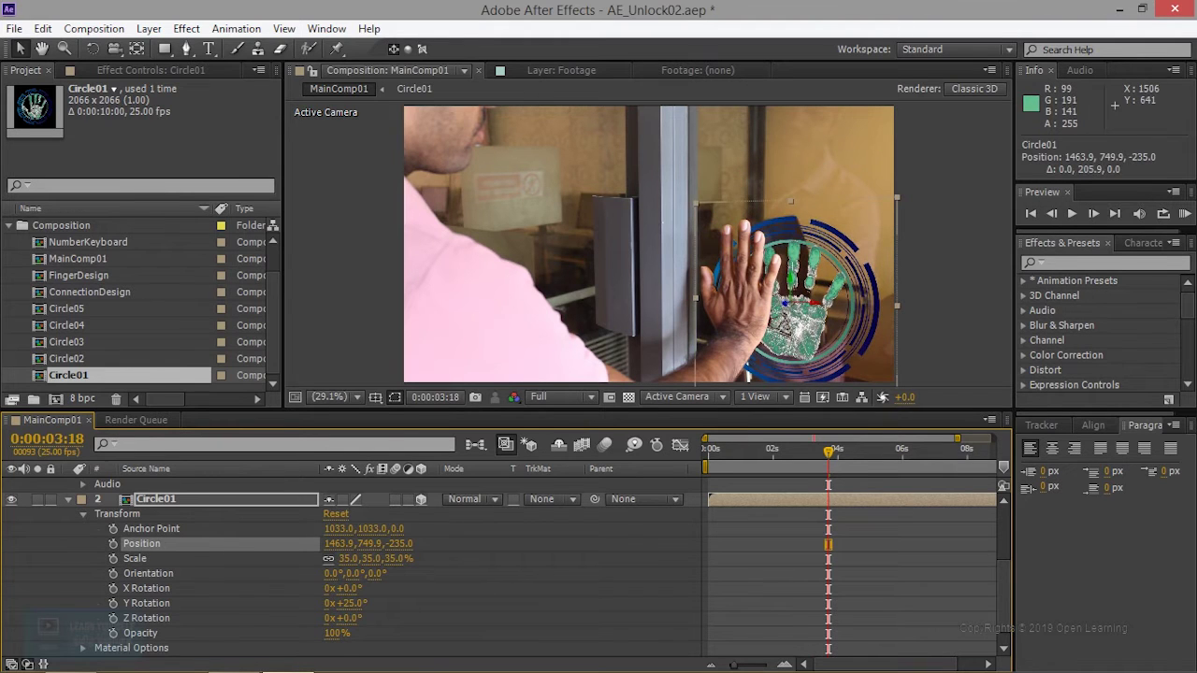
mouse_move(816, 294)
mouse_down()
mouse_move(782, 290)
mouse_move(778, 268)
mouse_up()
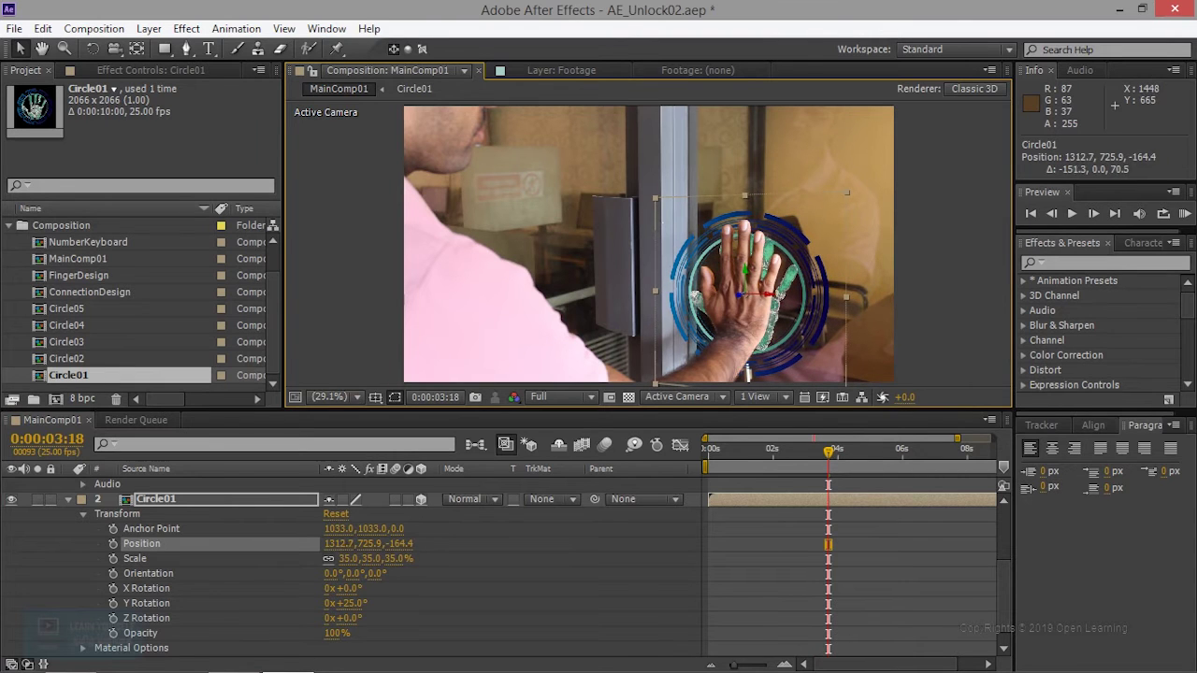
mouse_move(749, 276)
mouse_down()
mouse_move(749, 262)
mouse_move(762, 281)
mouse_move(741, 273)
mouse_move(761, 266)
mouse_move(790, 297)
mouse_up()
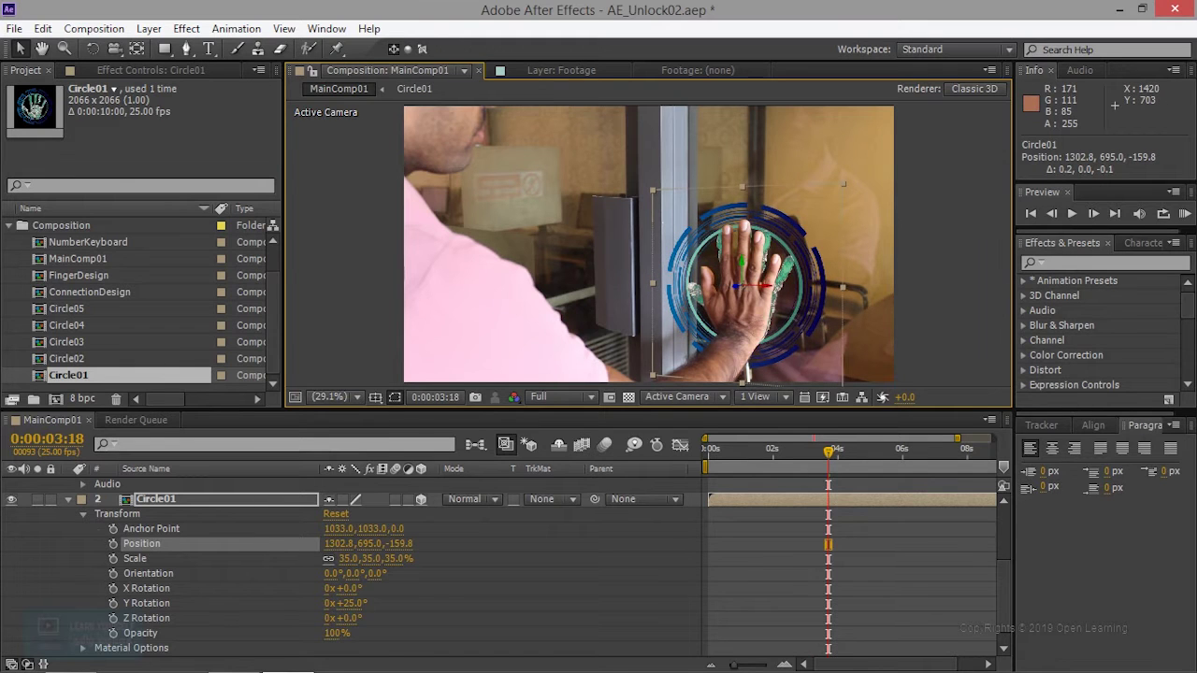
drag(740, 262, 741, 256)
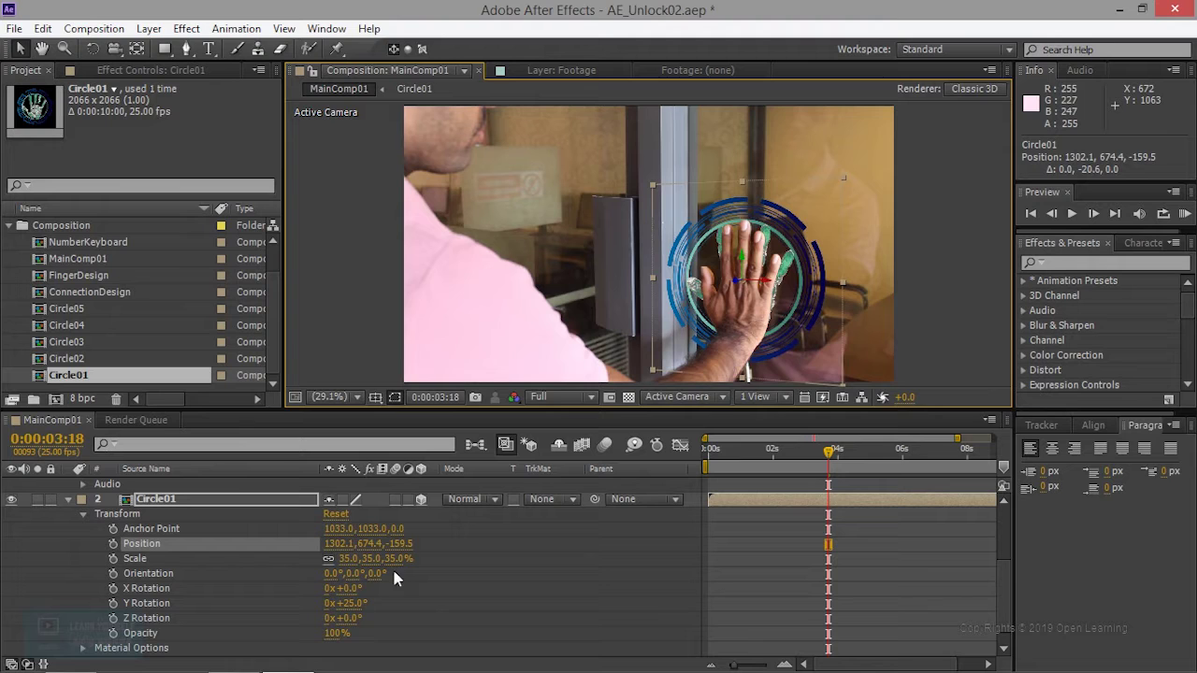
drag(356, 558, 348, 558)
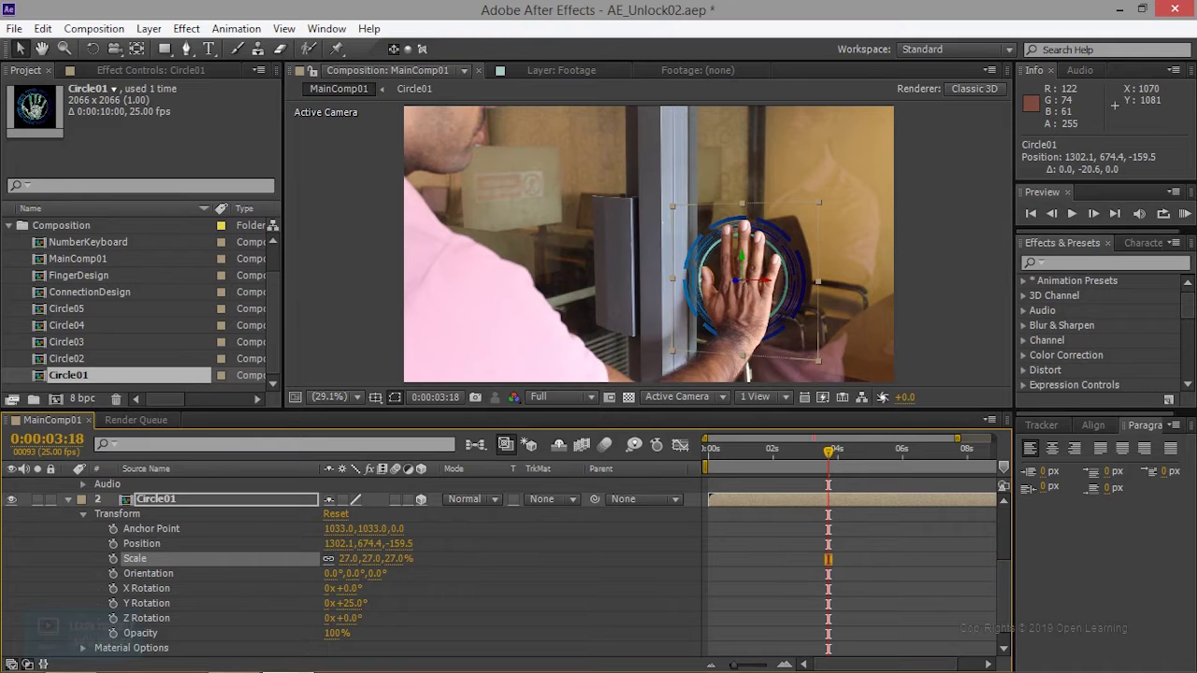
drag(356, 559, 361, 558)
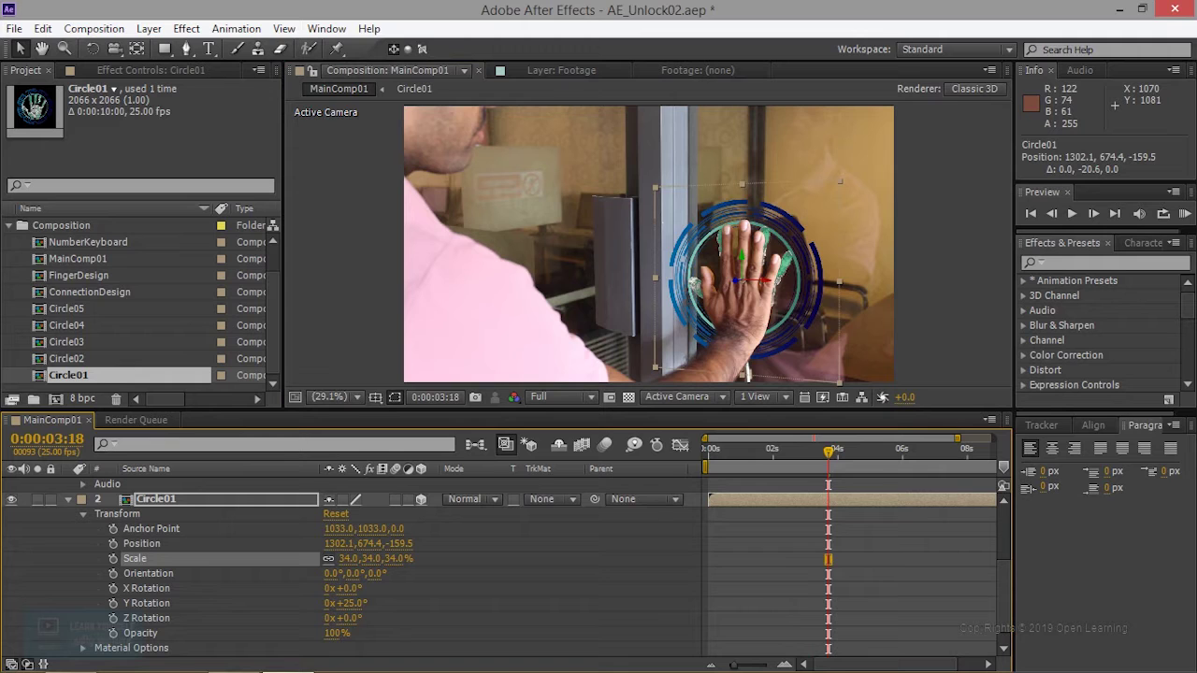
Step: Turn the ring to 42° on Y and fine-tune its position to 1329.1,684.8,28.4 on the palm
drag(352, 603, 367, 603)
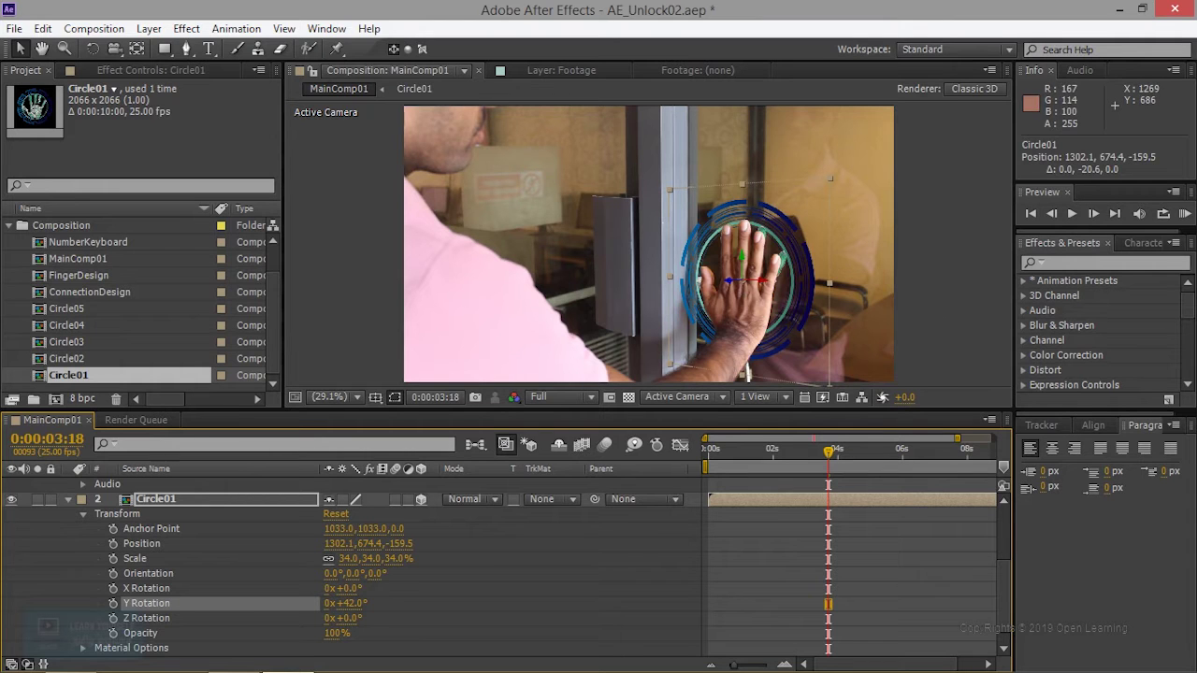
drag(749, 293, 789, 284)
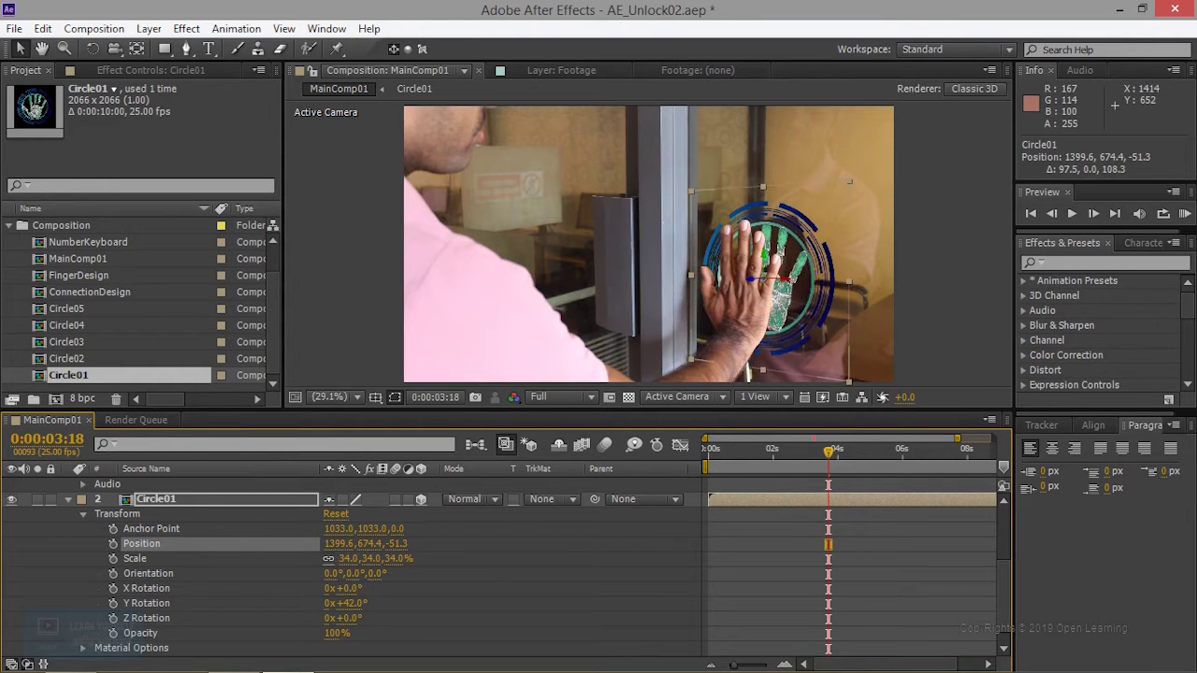
drag(789, 284, 790, 282)
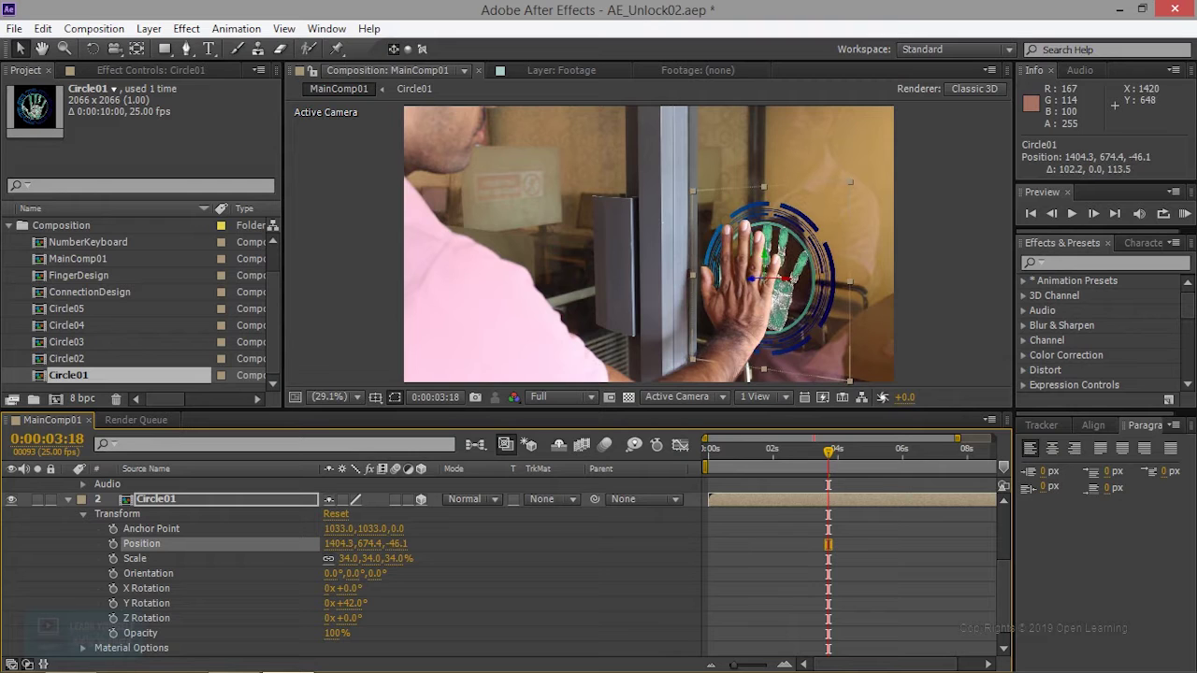
mouse_move(766, 271)
mouse_down()
mouse_move(779, 285)
mouse_move(768, 283)
mouse_up()
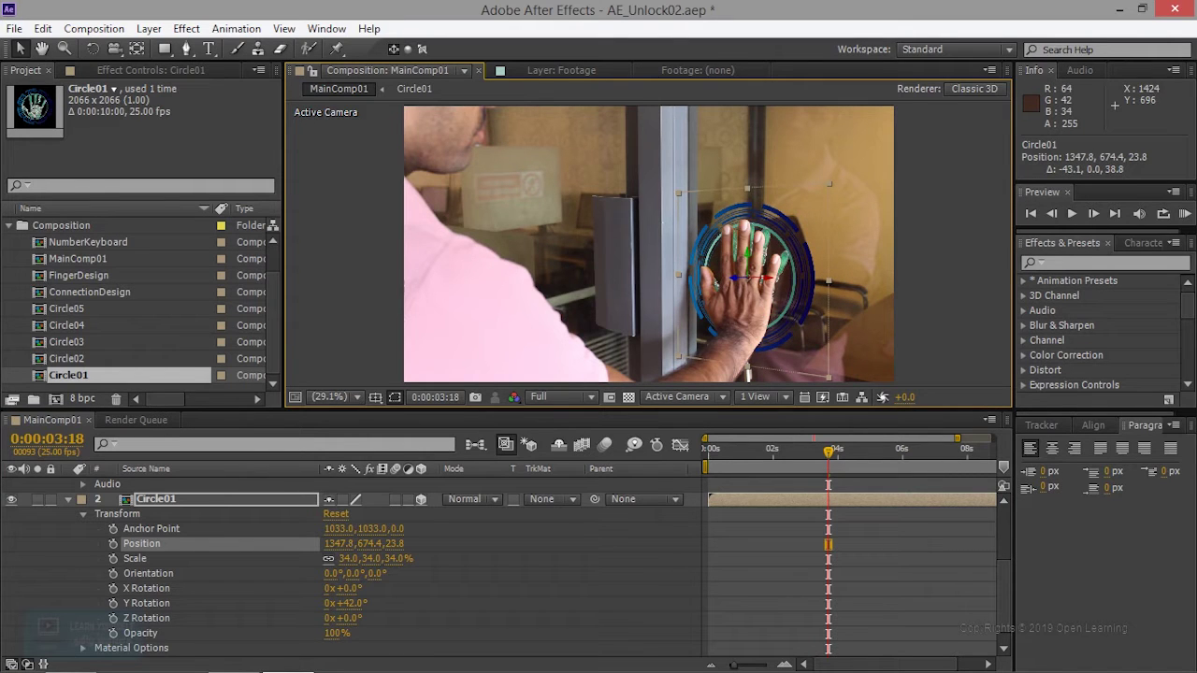
drag(791, 296, 789, 294)
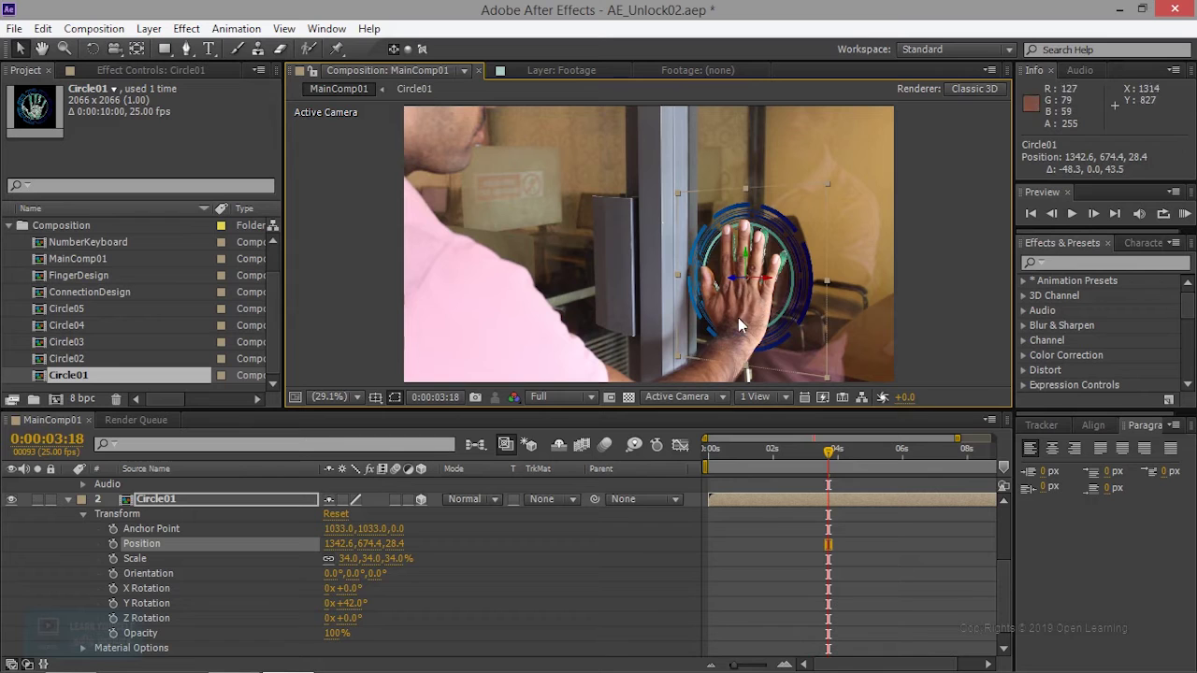
mouse_move(748, 267)
mouse_down()
mouse_move(772, 297)
mouse_move(751, 268)
mouse_up()
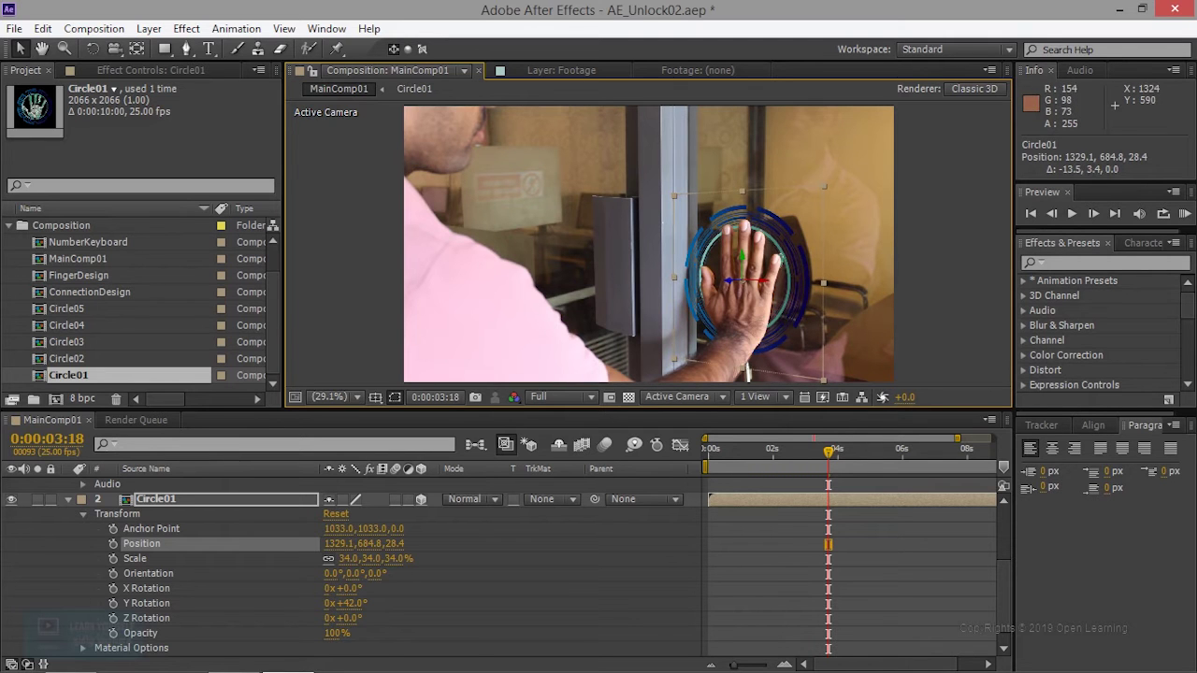
drag(751, 269, 742, 265)
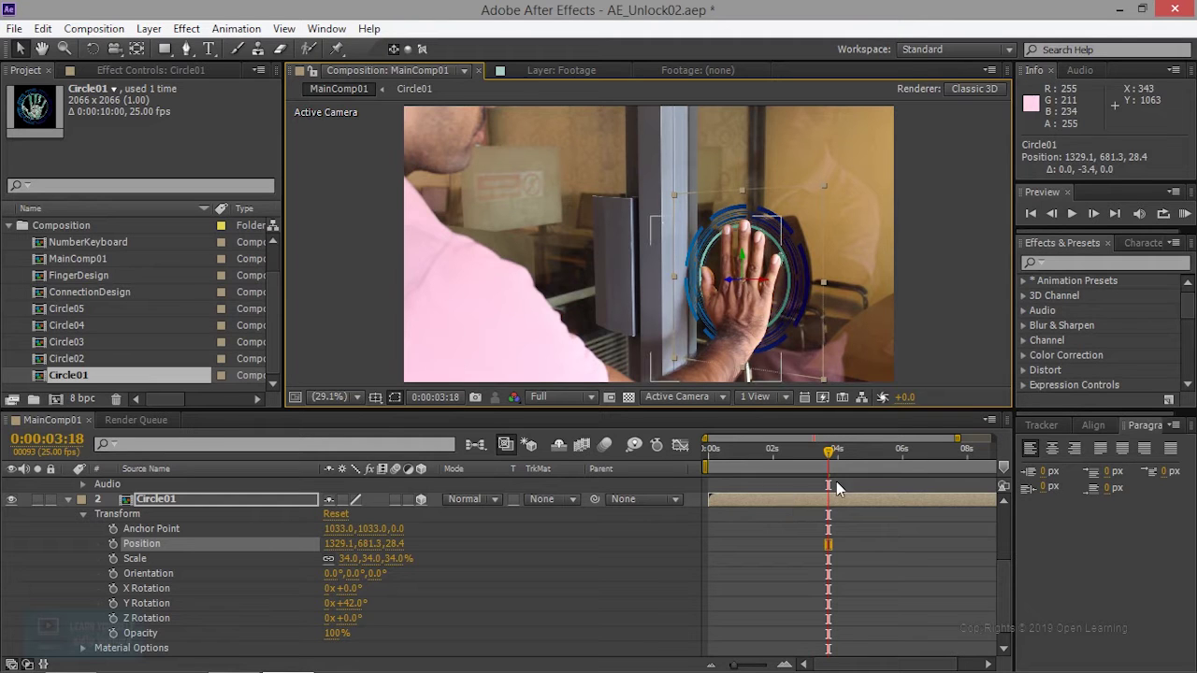
Step: Scrub back to 0:00:02:03, before the hand lands, and preview the shot
drag(828, 452, 798, 465)
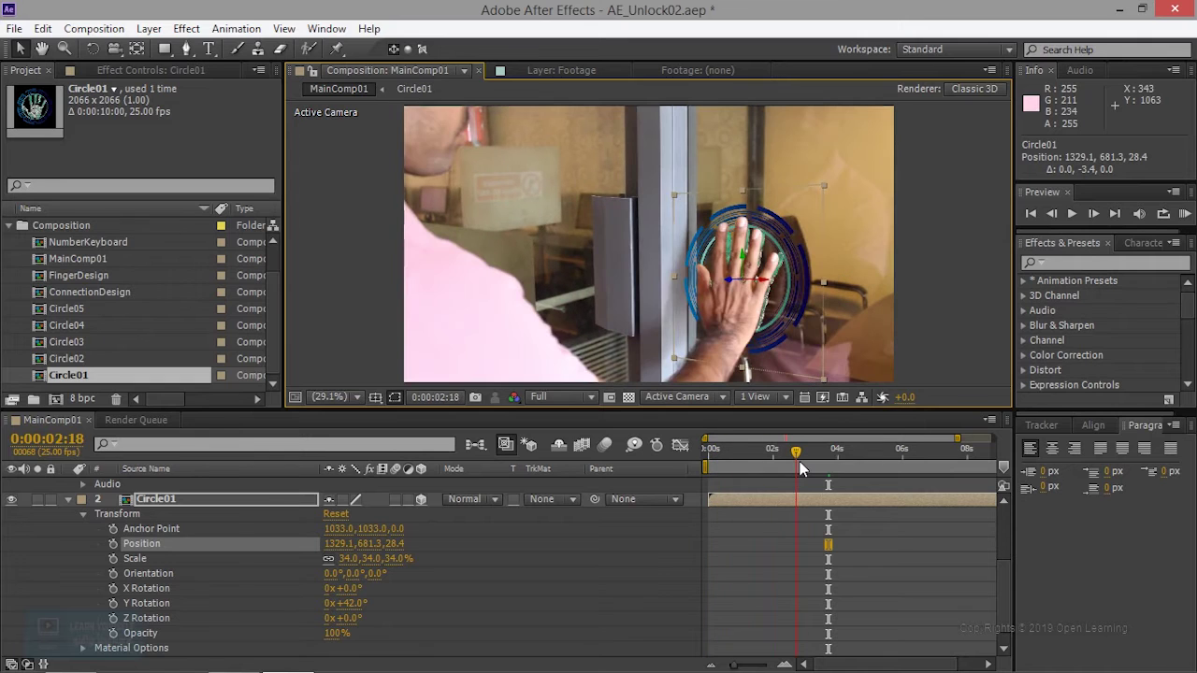
drag(798, 462, 780, 465)
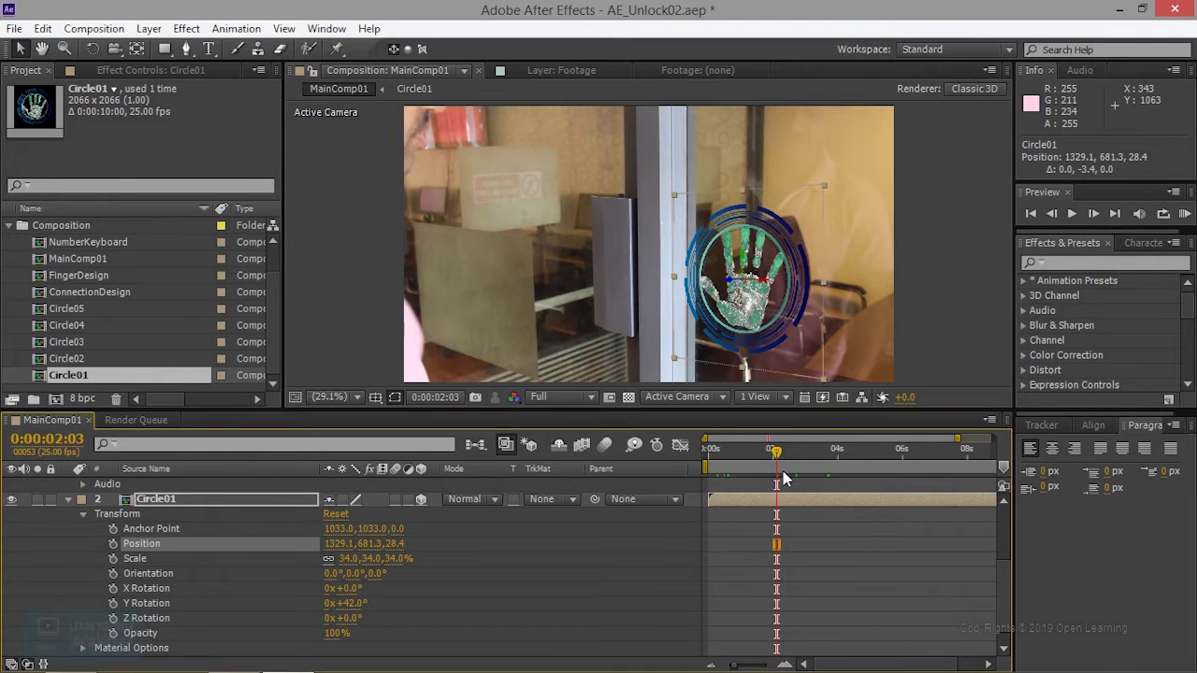
key(space)
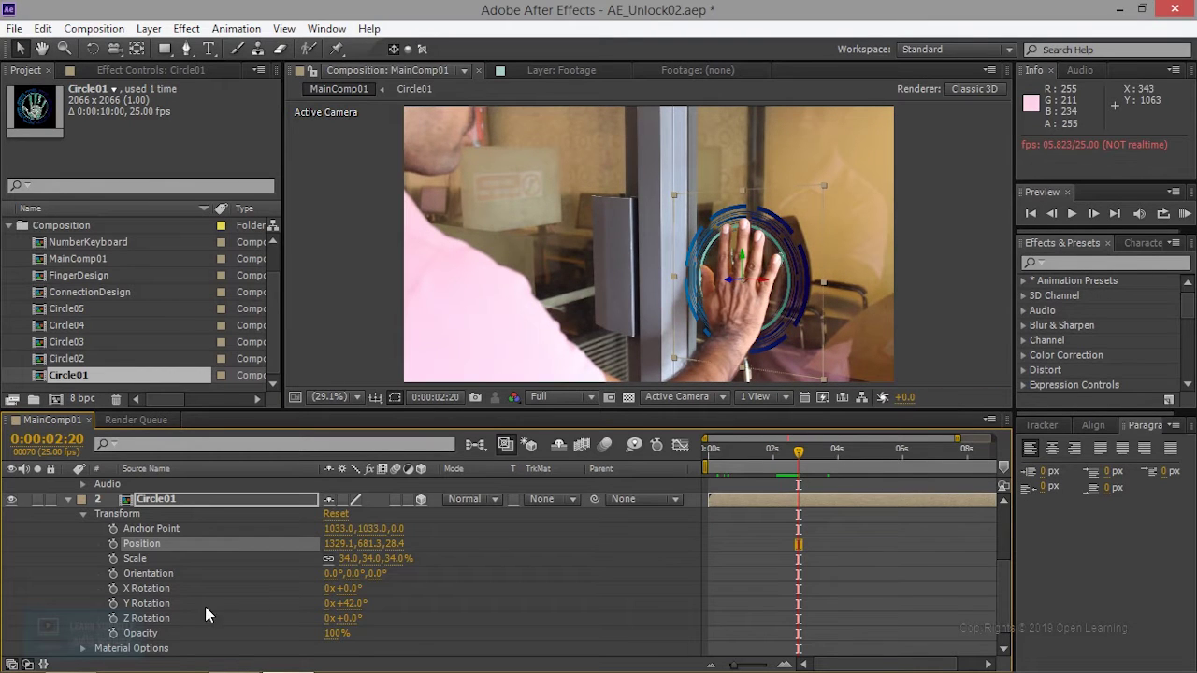
Step: Keyframe Circle01's Opacity near 0:00:02:20 and RAM-preview from the start
click(113, 633)
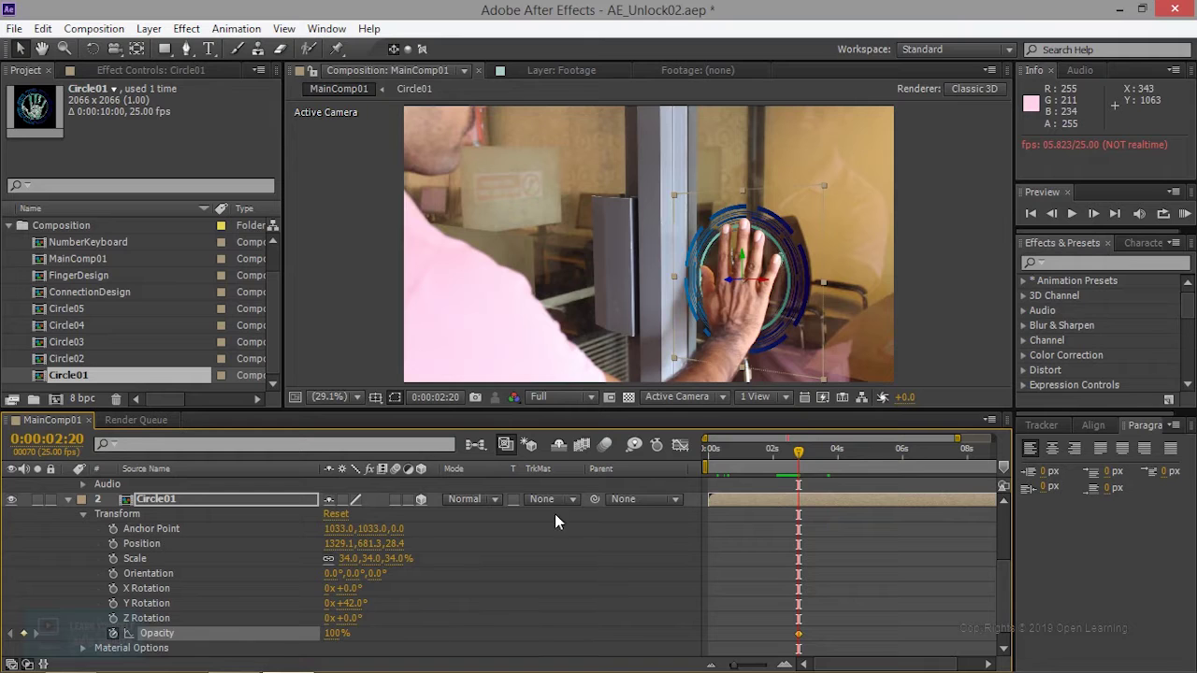
drag(799, 456, 806, 449)
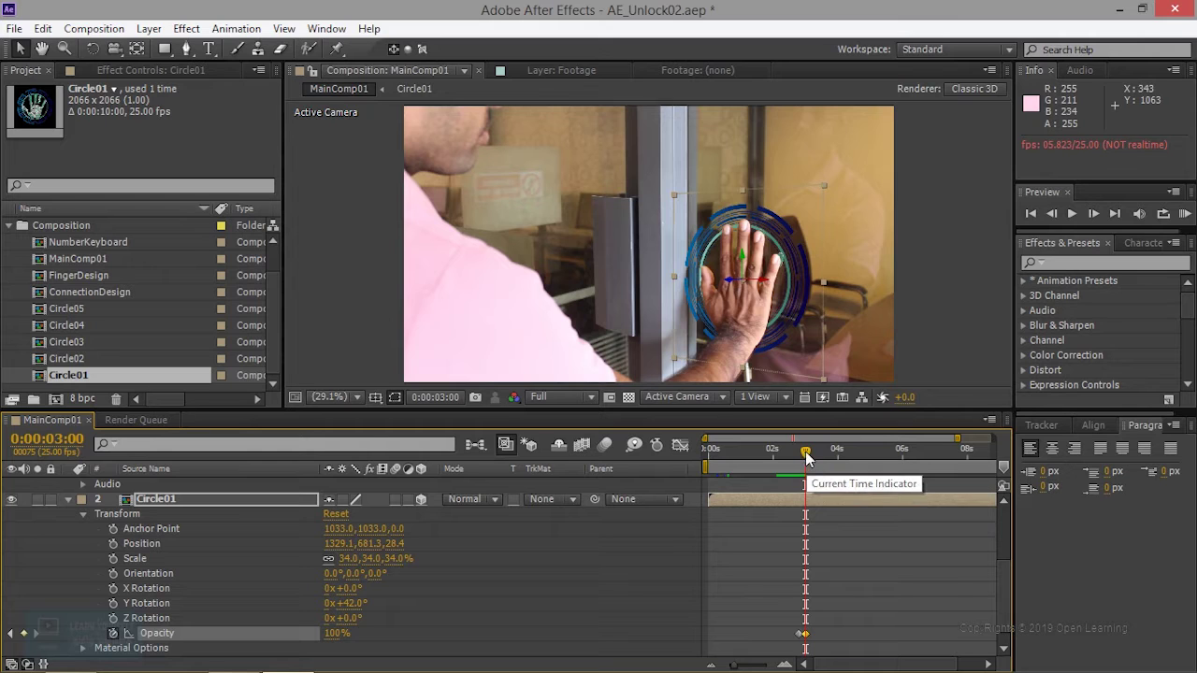
drag(805, 451, 798, 452)
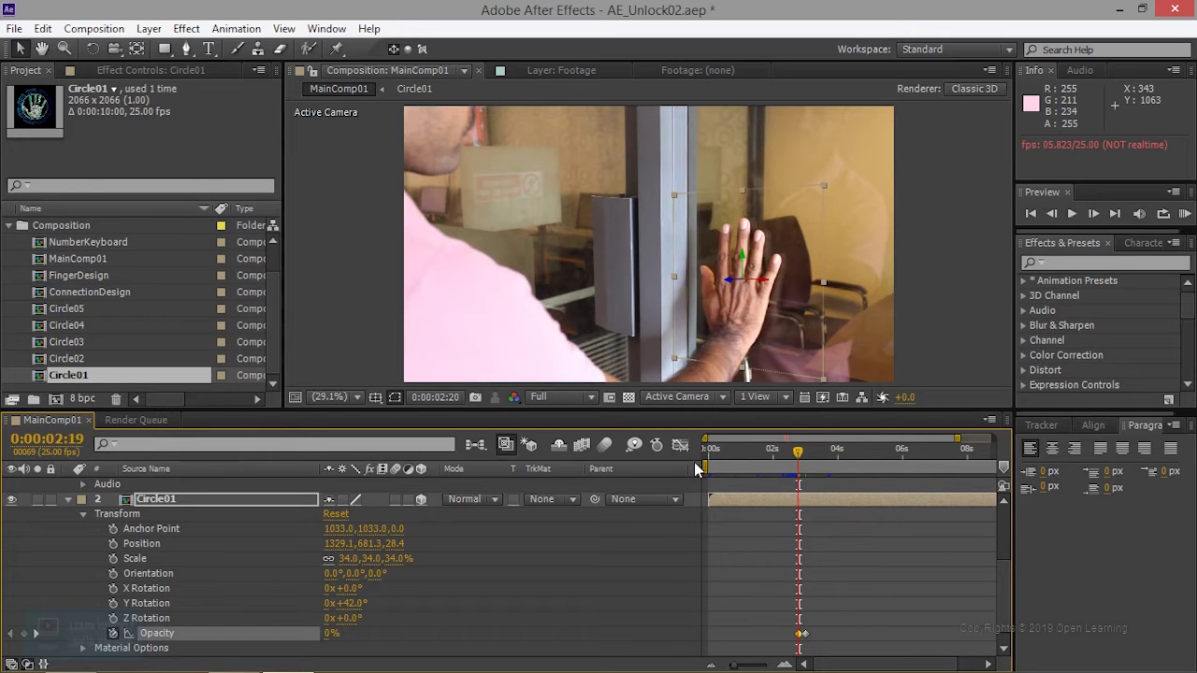
drag(799, 454, 665, 466)
key(KP_0)
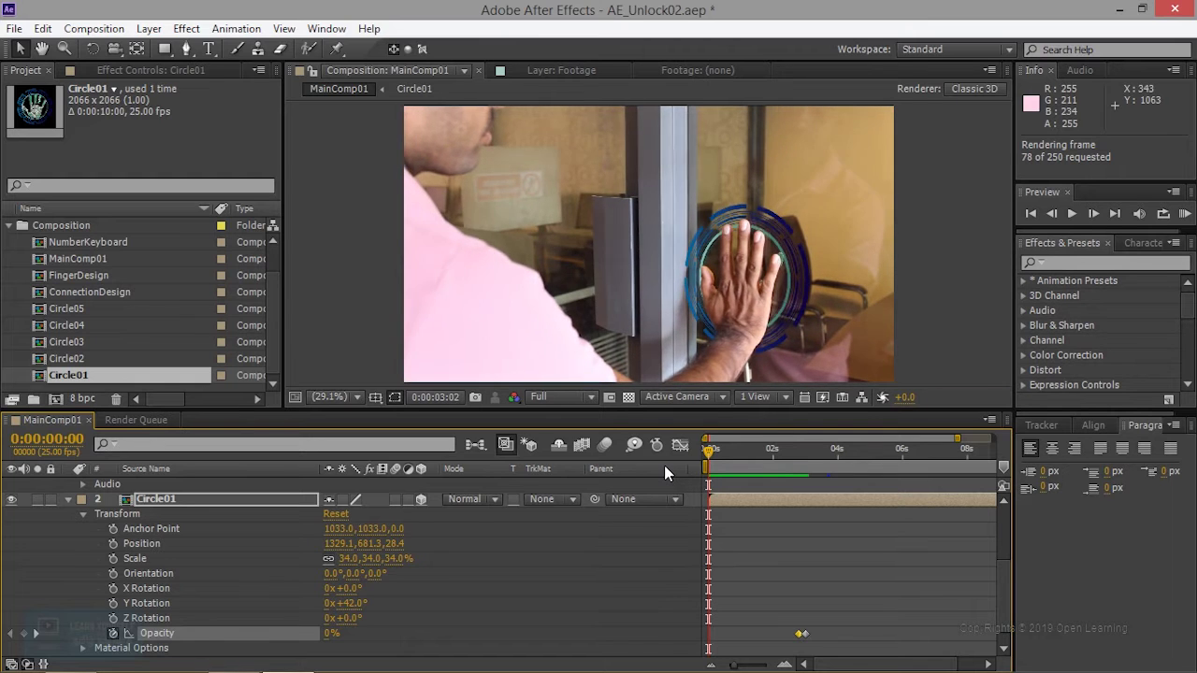
Step: Play back the preview and stop it at 0:00:03:17
click(671, 464)
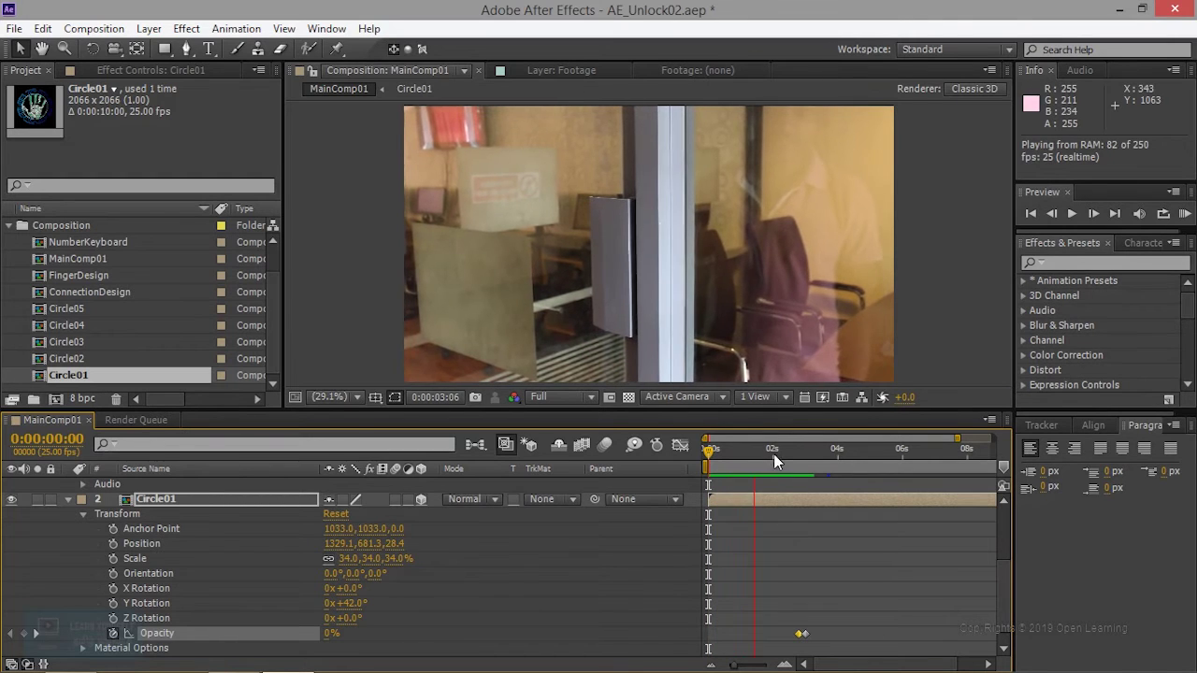
key(space)
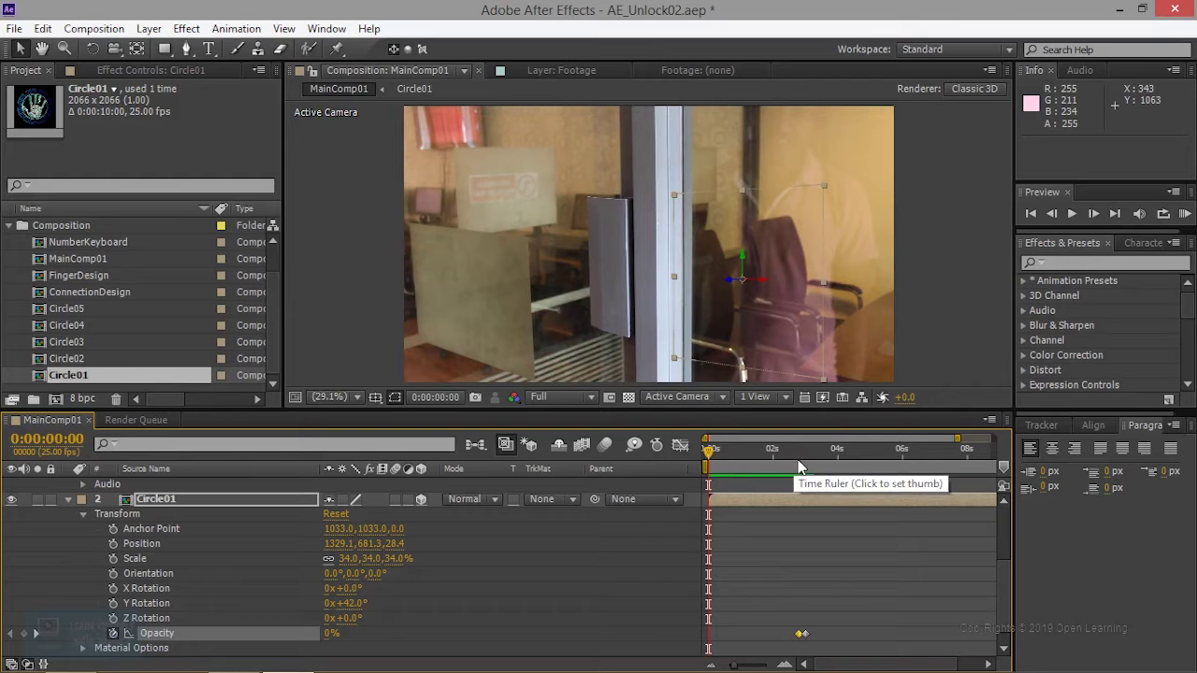
click(1071, 214)
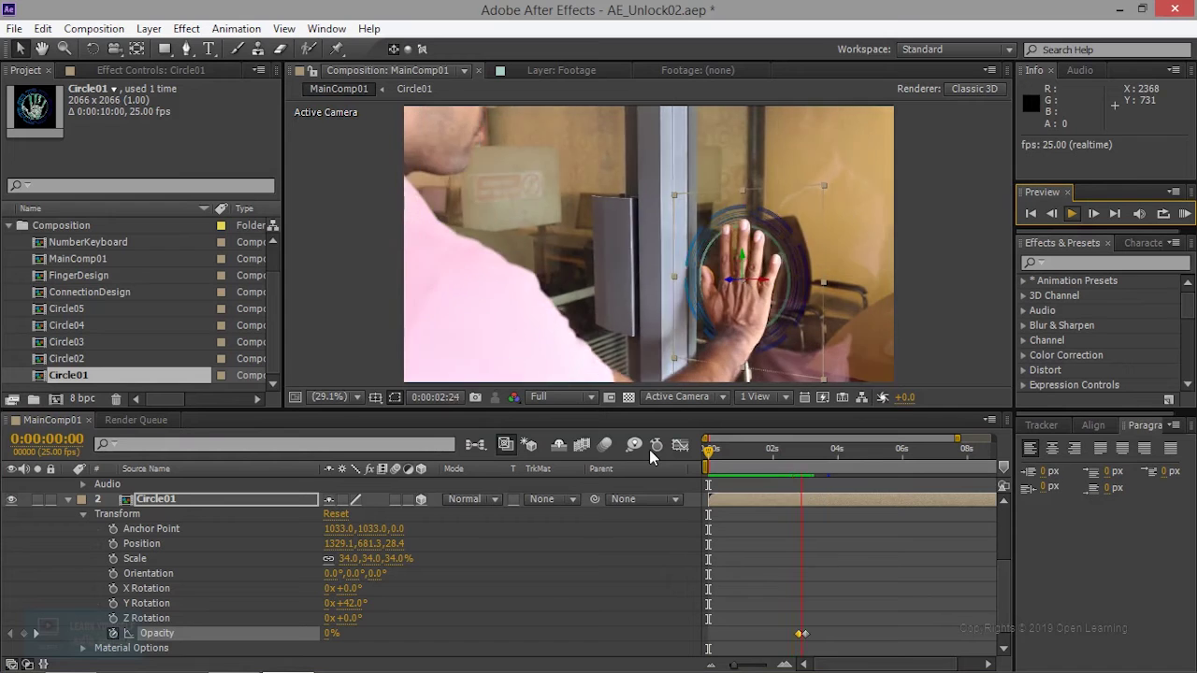
key(space)
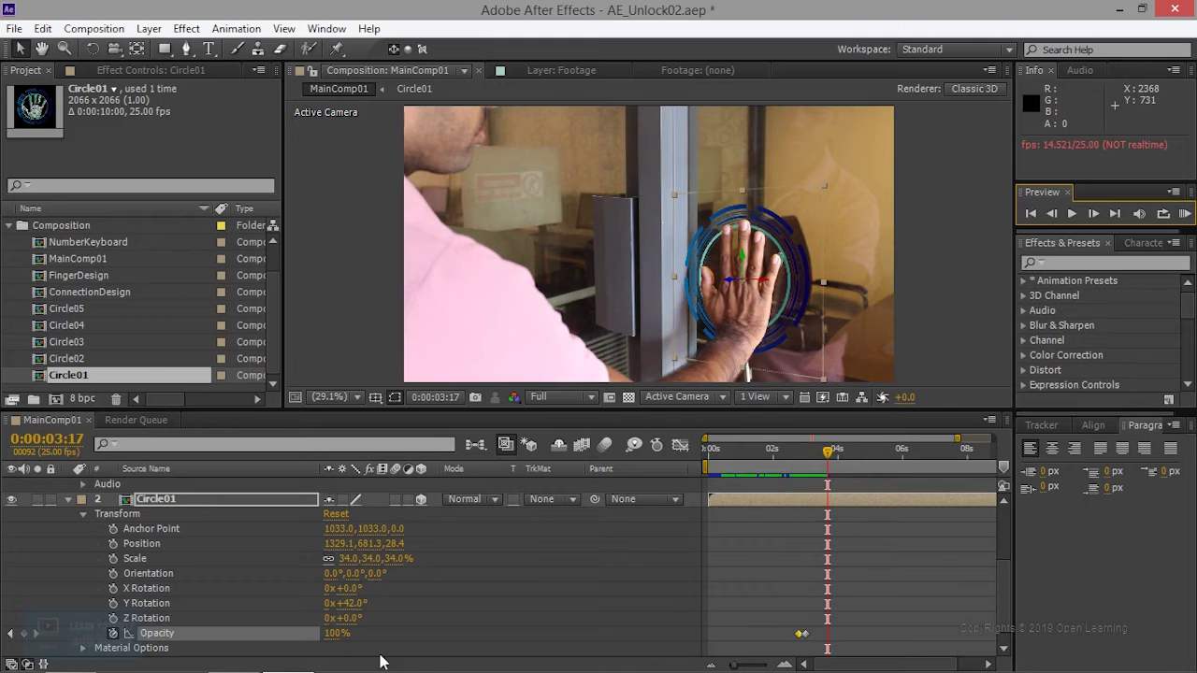
Step: Add a Circle01 Opacity keyframe at 0:00:03:02 set to 70%
drag(827, 456, 808, 457)
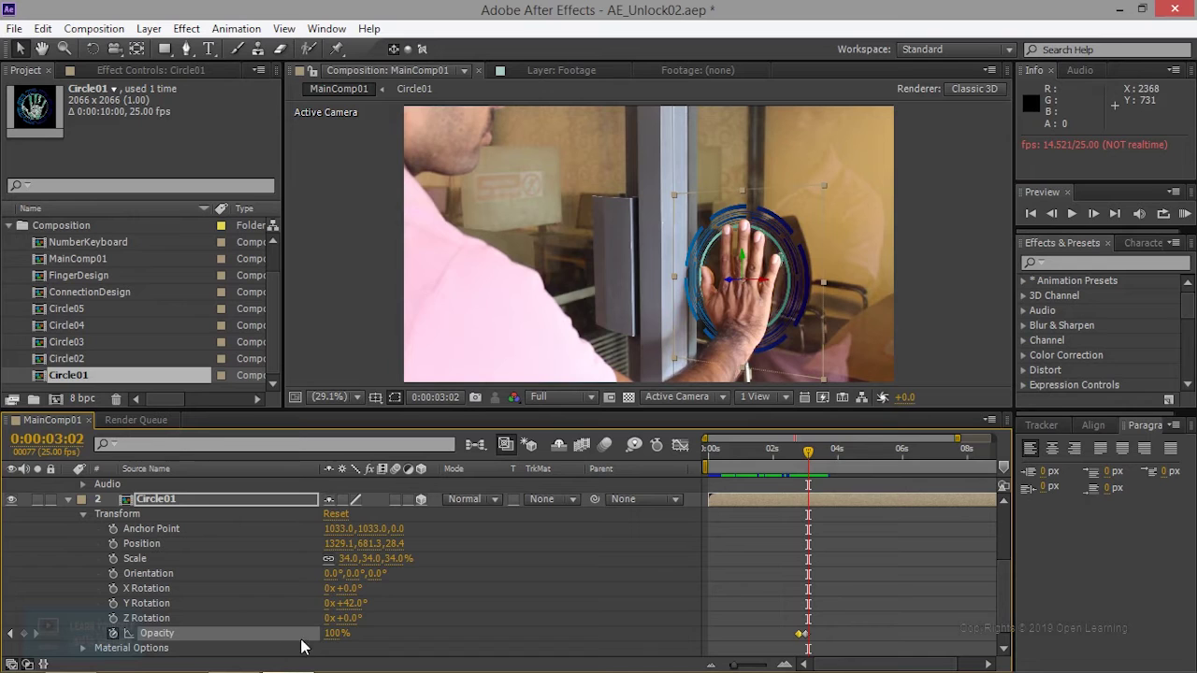
drag(337, 633, 320, 634)
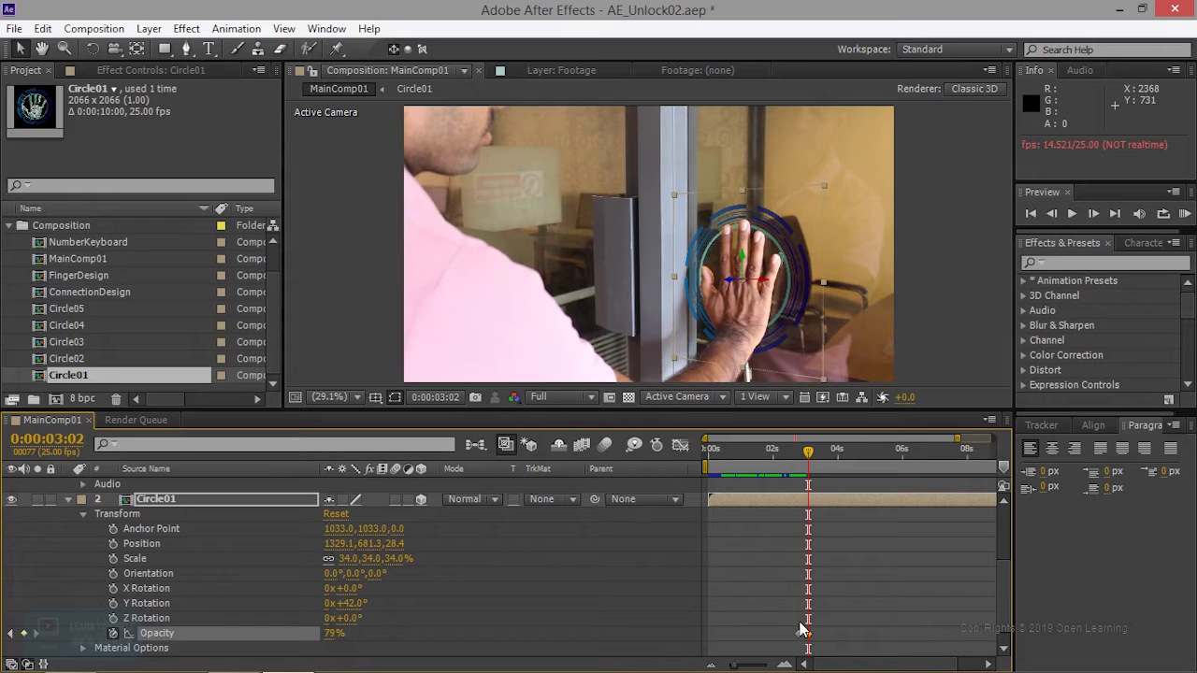
drag(808, 634, 813, 634)
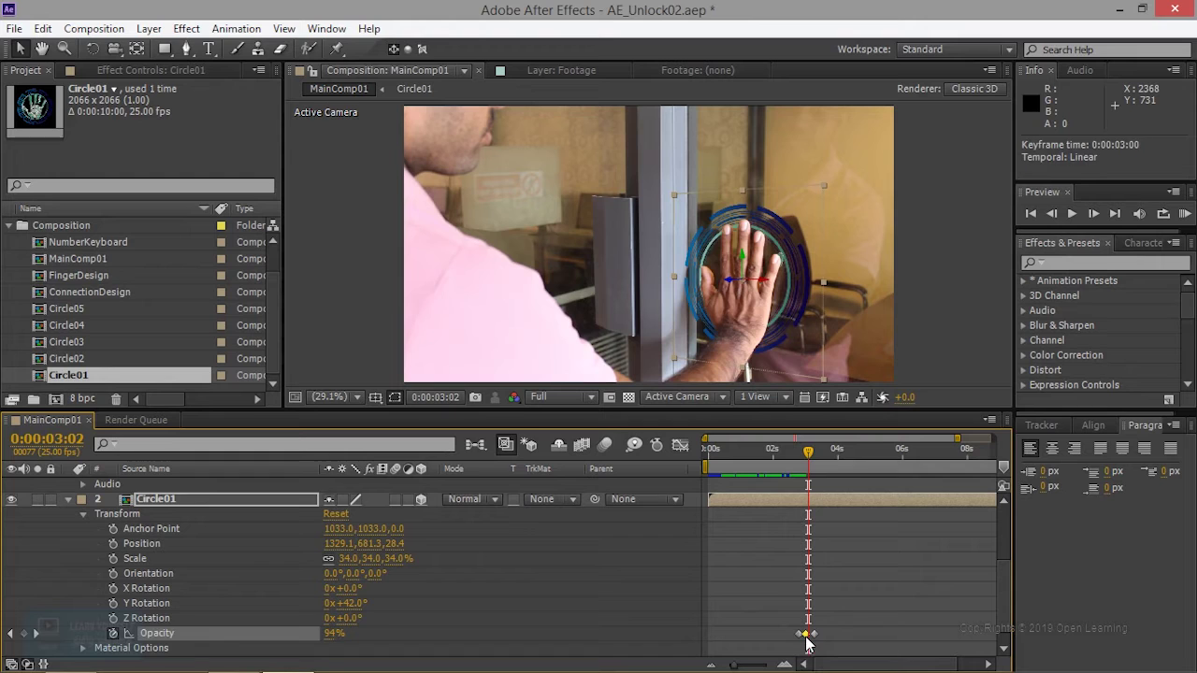
click(807, 643)
drag(813, 634, 808, 636)
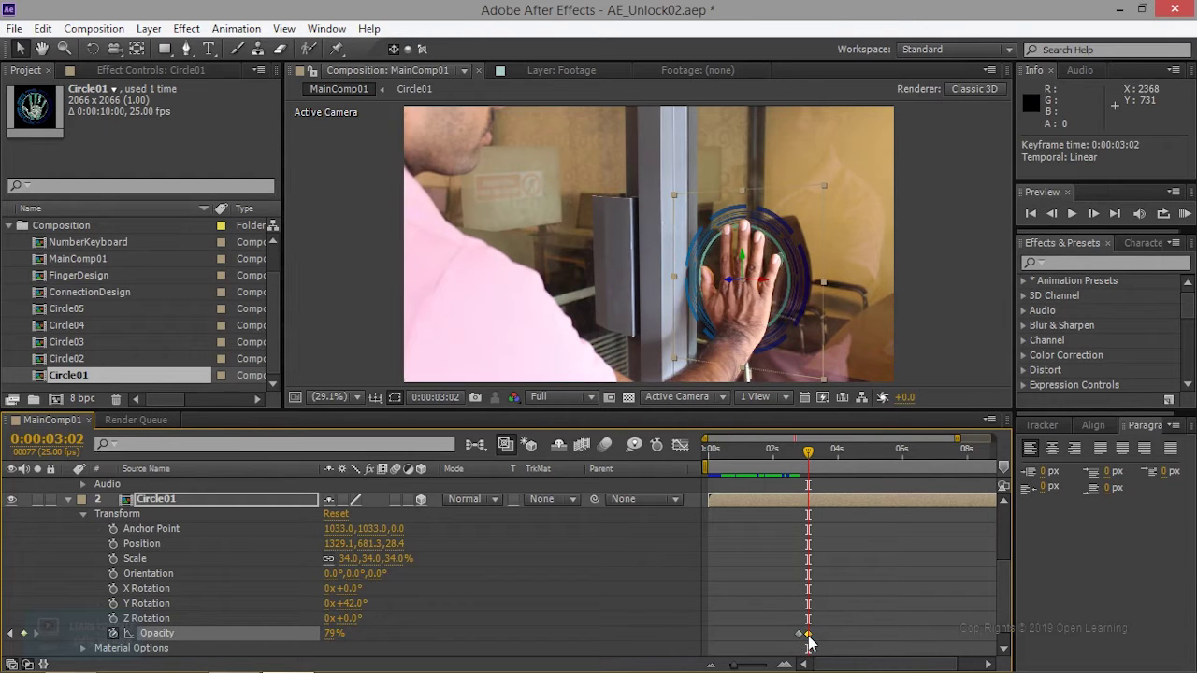
click(809, 643)
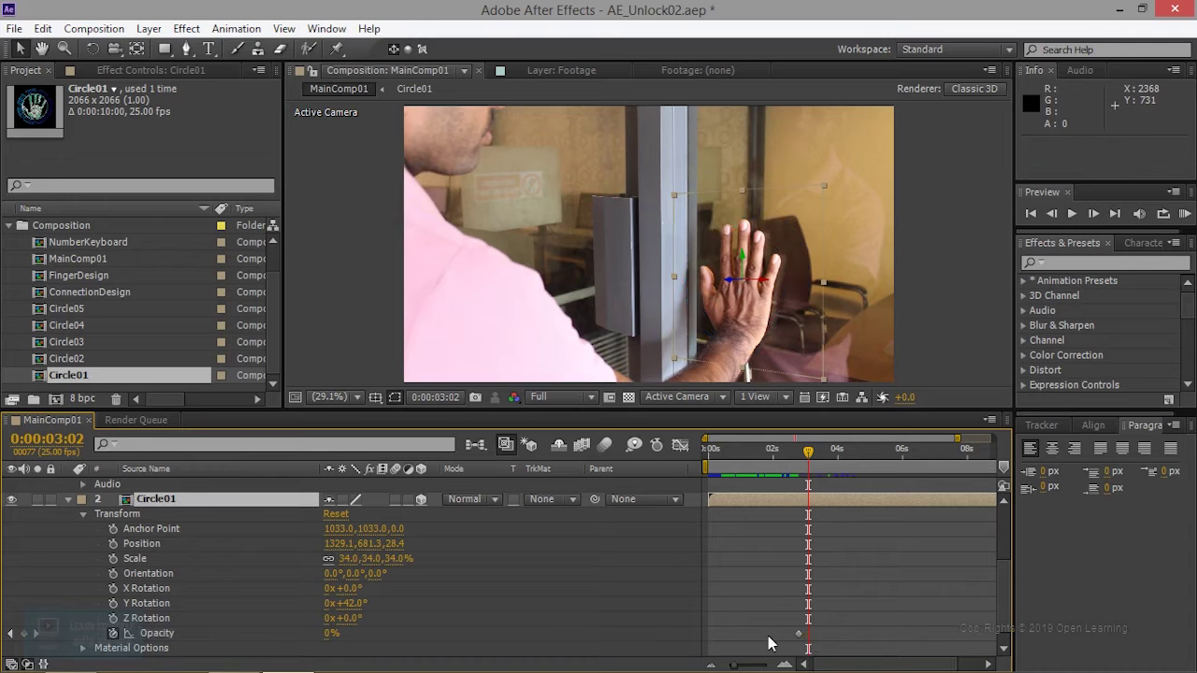
drag(332, 635, 346, 635)
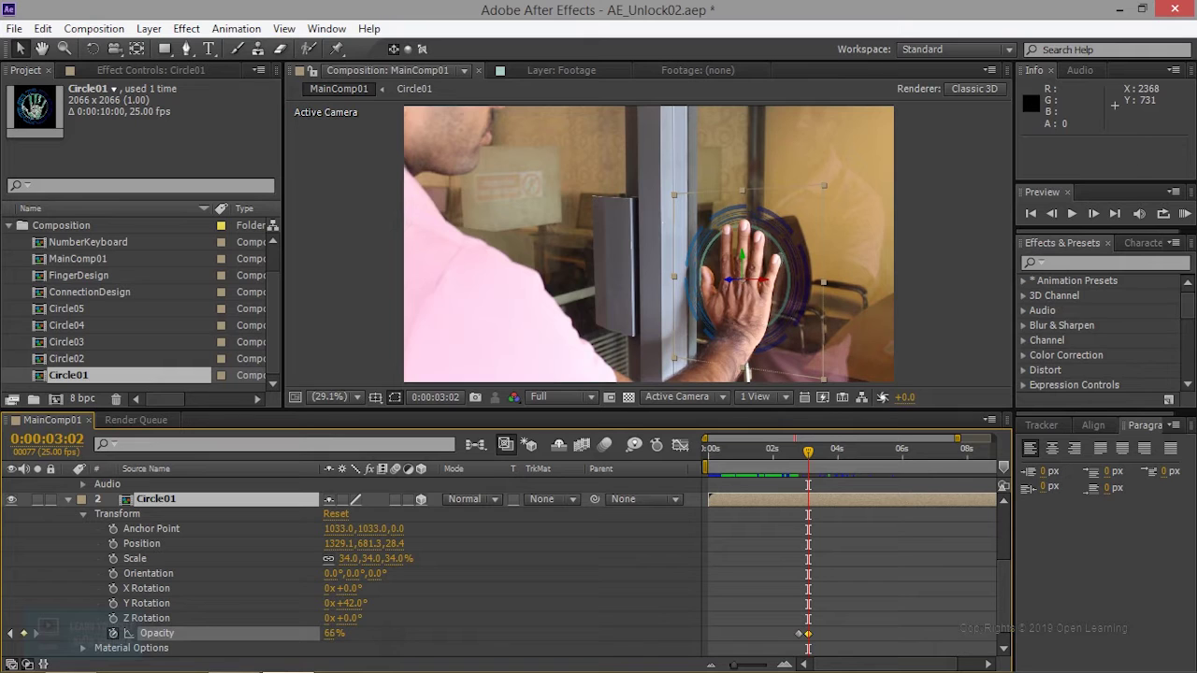
key(Return)
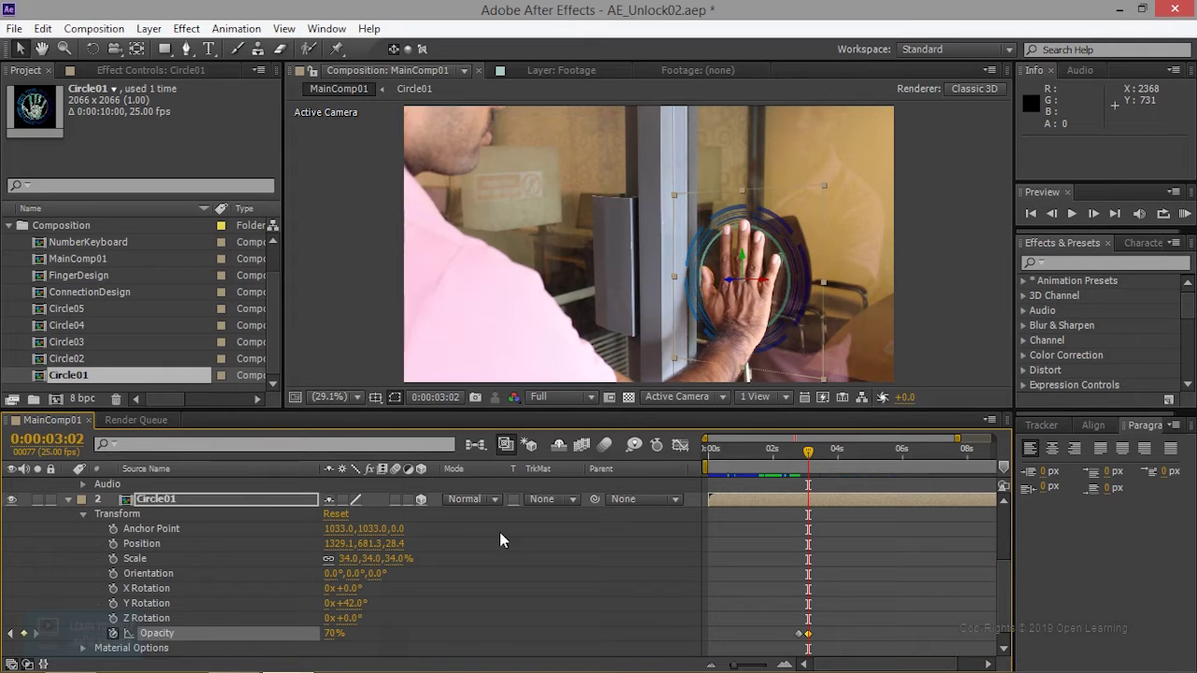
click(487, 502)
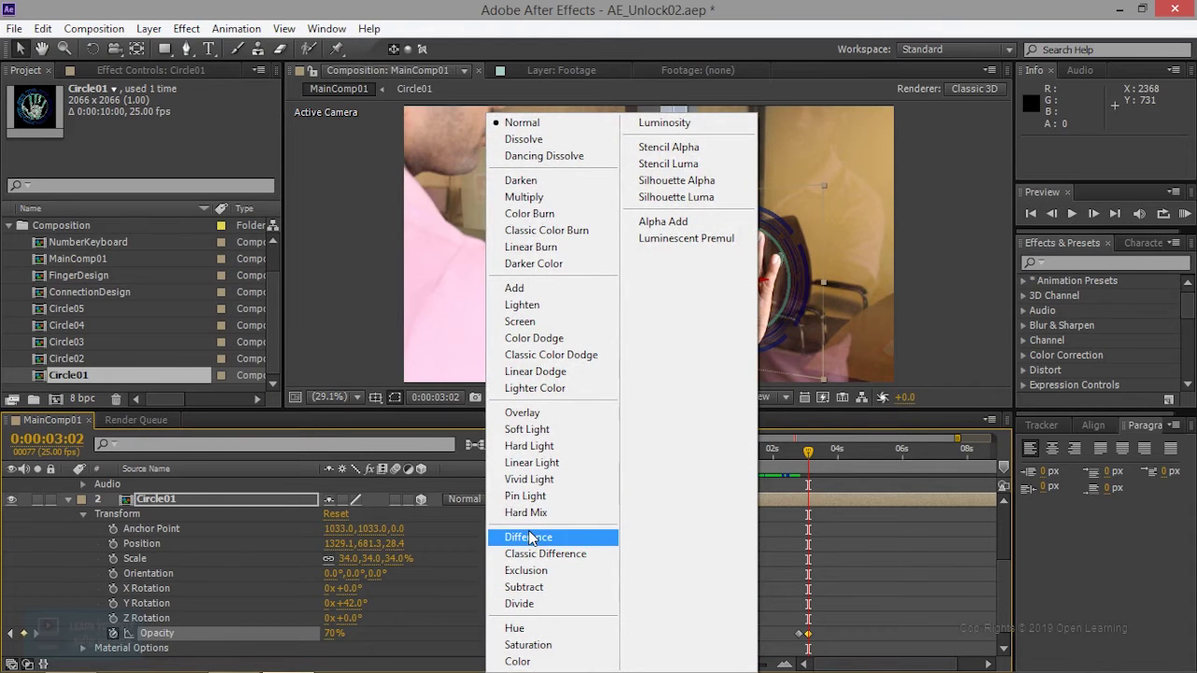
Step: Set Circle01's blending mode to Add and zoom the view to 100% around the hand
click(516, 288)
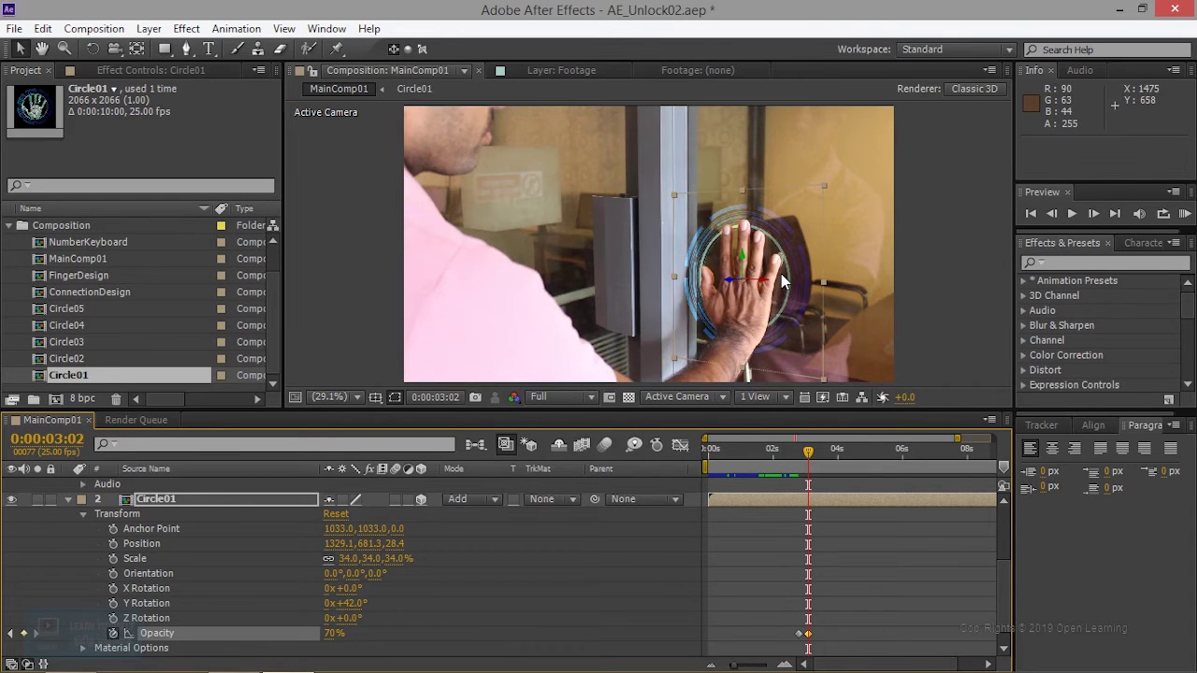
key(slash)
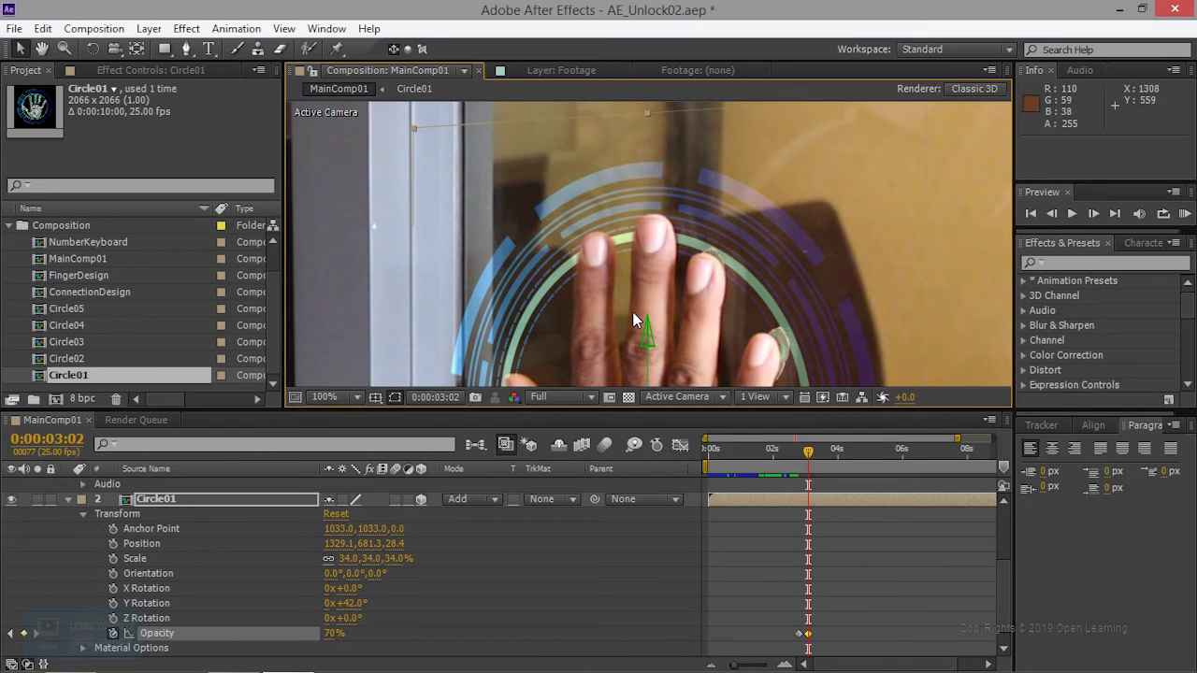
scroll(633, 320, down, 2)
drag(633, 320, 619, 221)
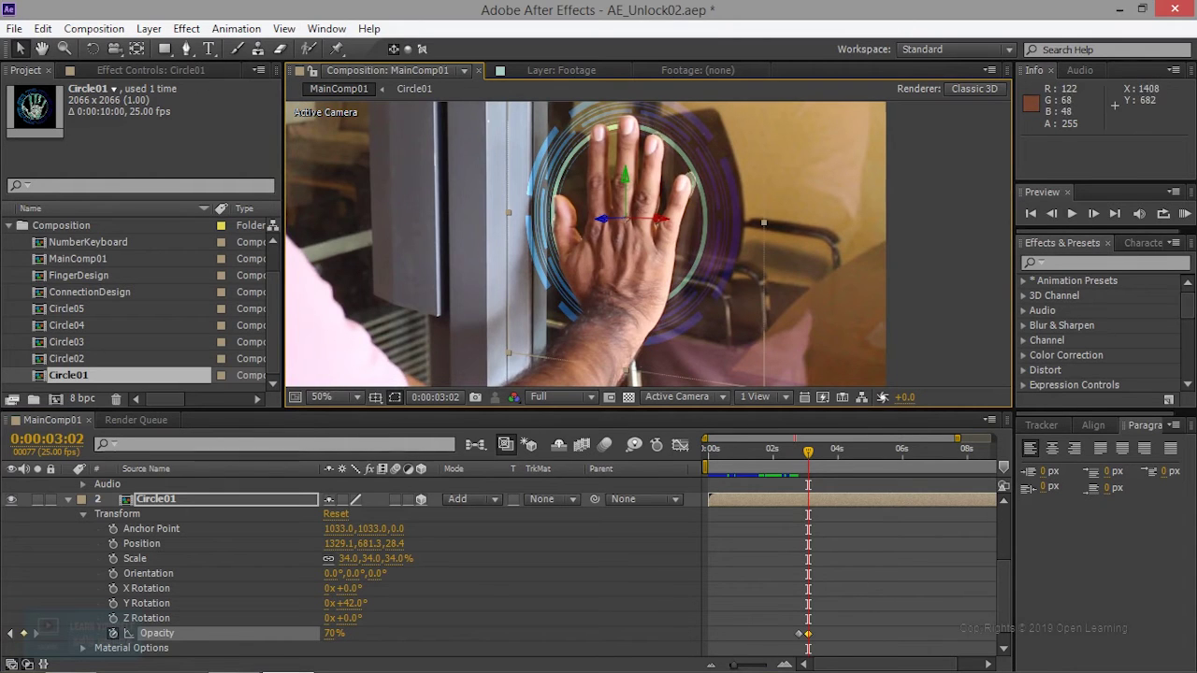
Step: Move the circle onto the palm at 1342.4,663.2,16.4 and scale it to 32%
drag(660, 220, 670, 220)
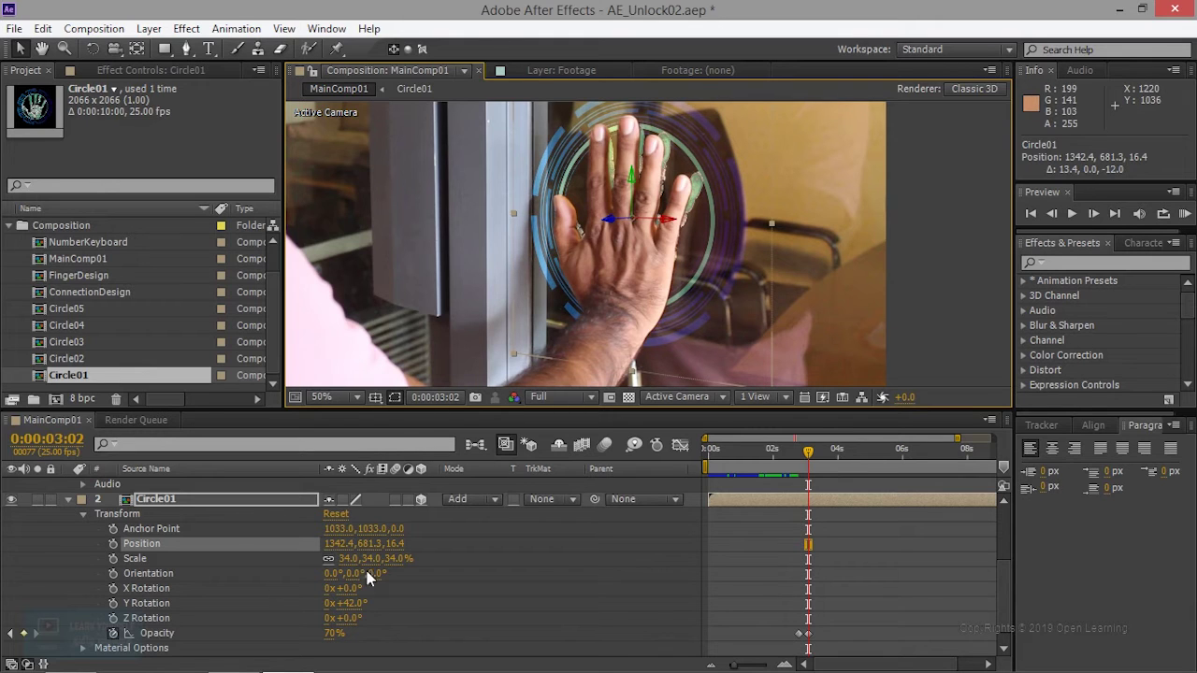
mouse_move(370, 559)
mouse_down()
mouse_move(351, 558)
mouse_move(398, 569)
mouse_up()
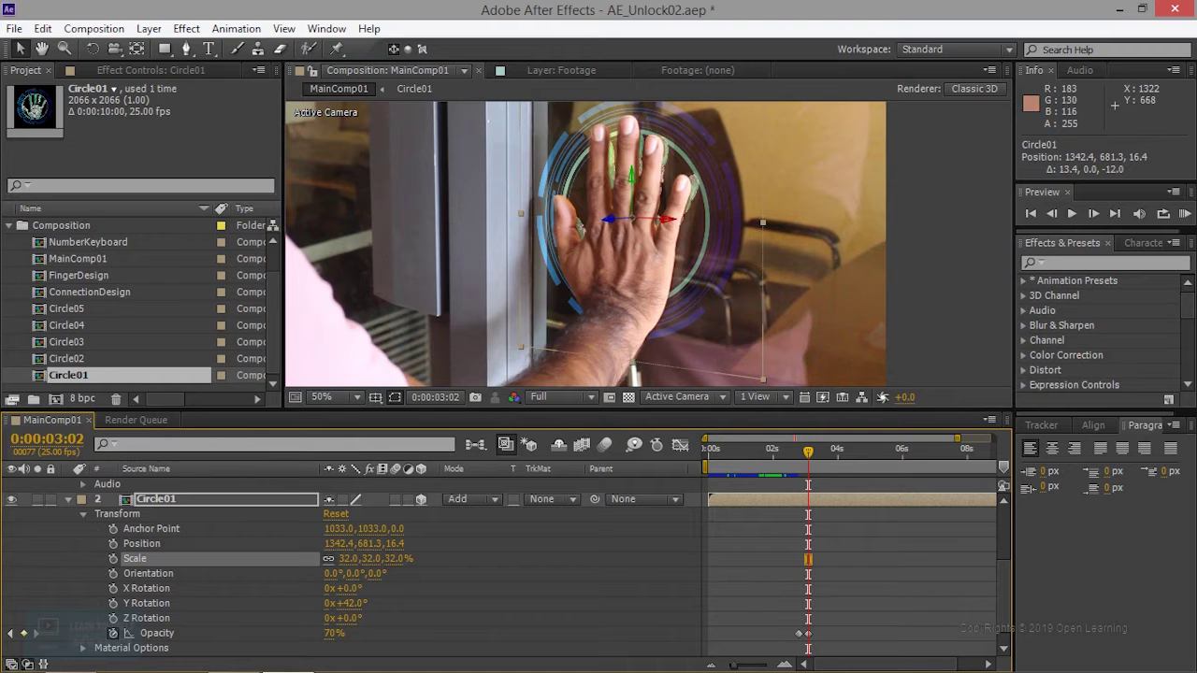
drag(633, 184, 633, 173)
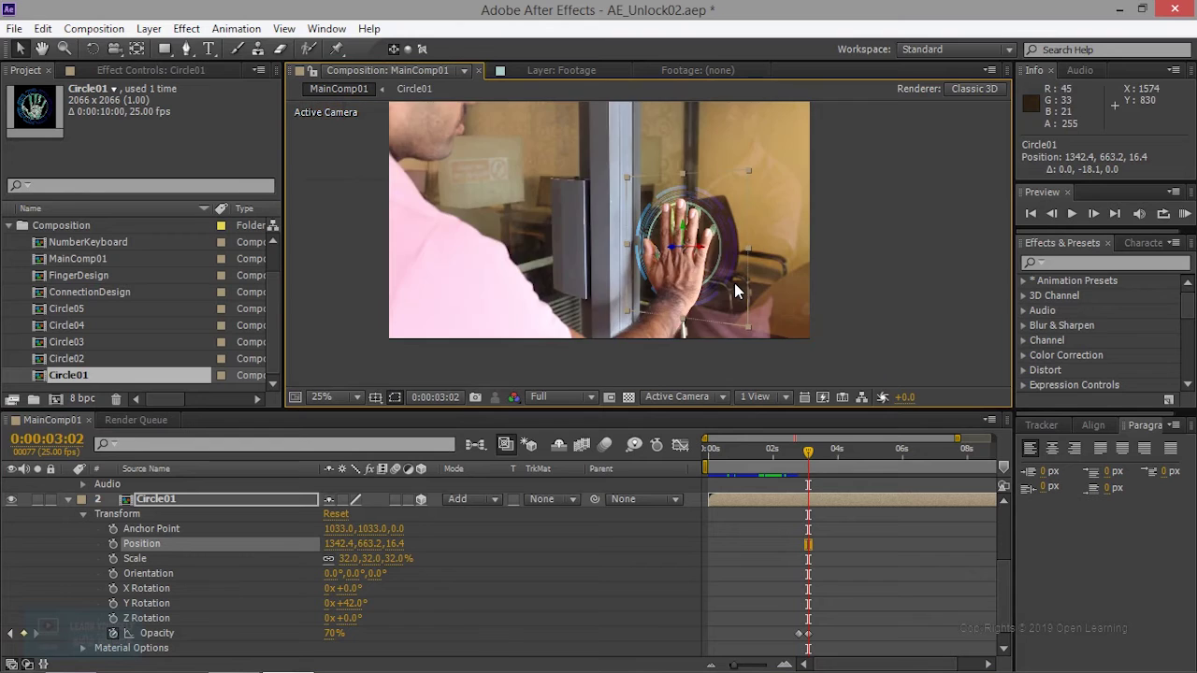
drag(734, 292, 731, 339)
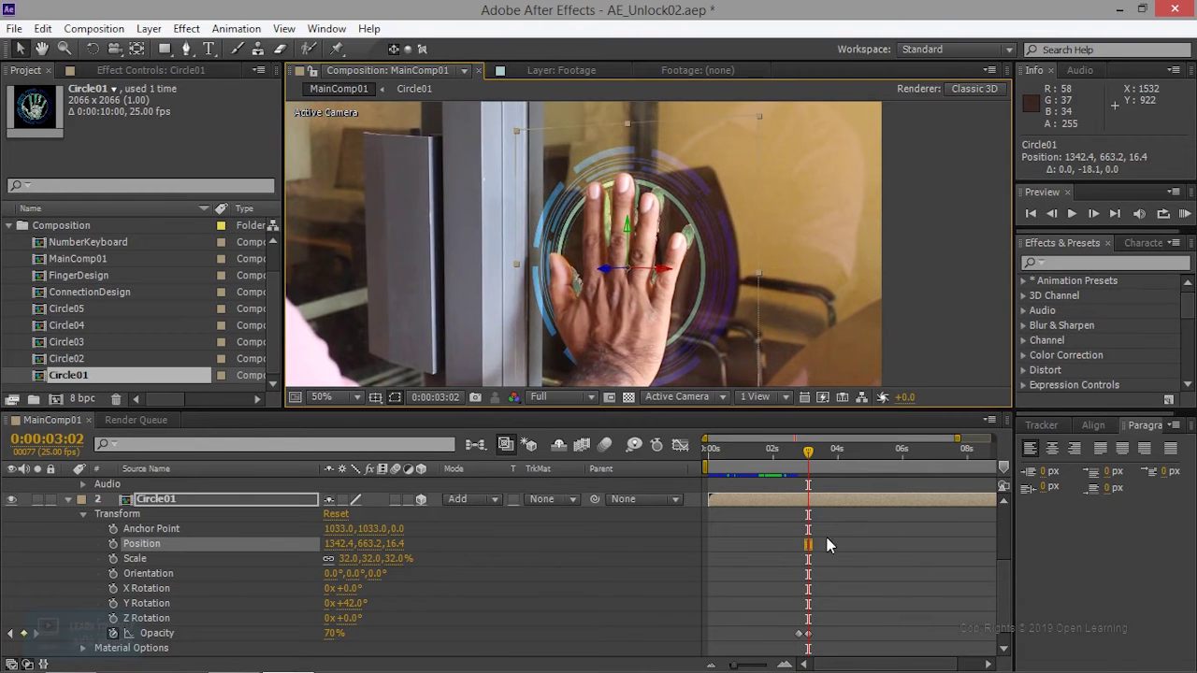
mouse_move(807, 452)
mouse_down()
mouse_move(767, 458)
mouse_move(816, 465)
mouse_move(774, 465)
mouse_move(795, 465)
mouse_up()
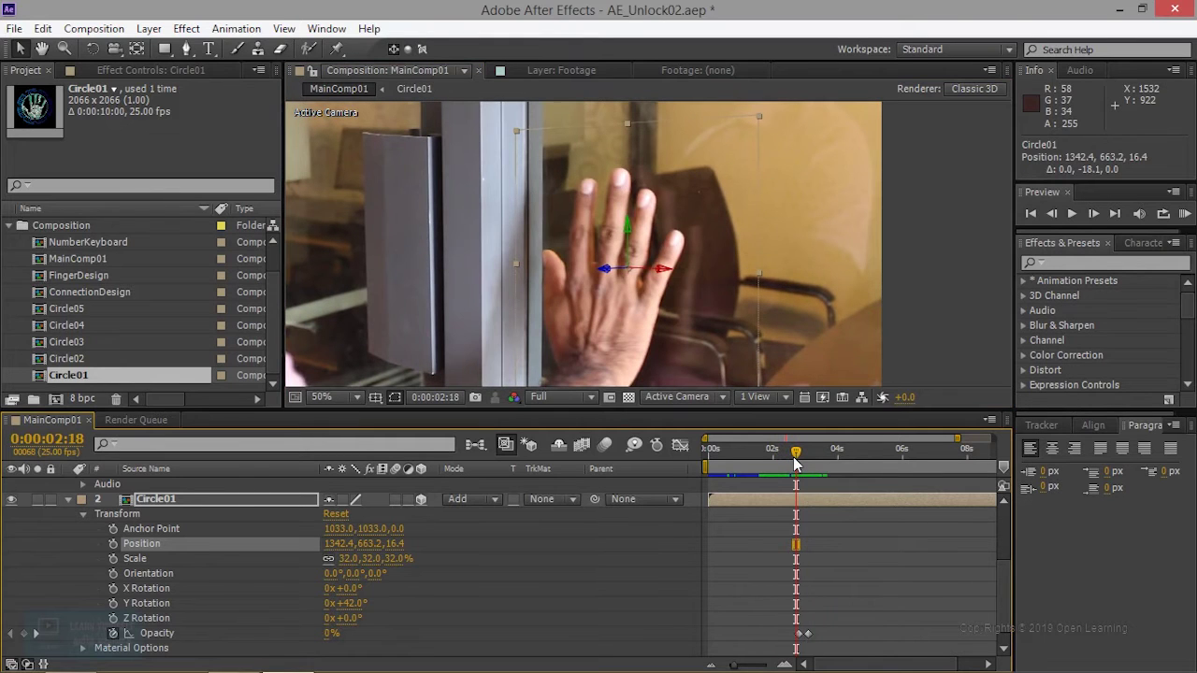
Step: RAM-preview the animation and move to a frame where the circle is visible
key(KP_0)
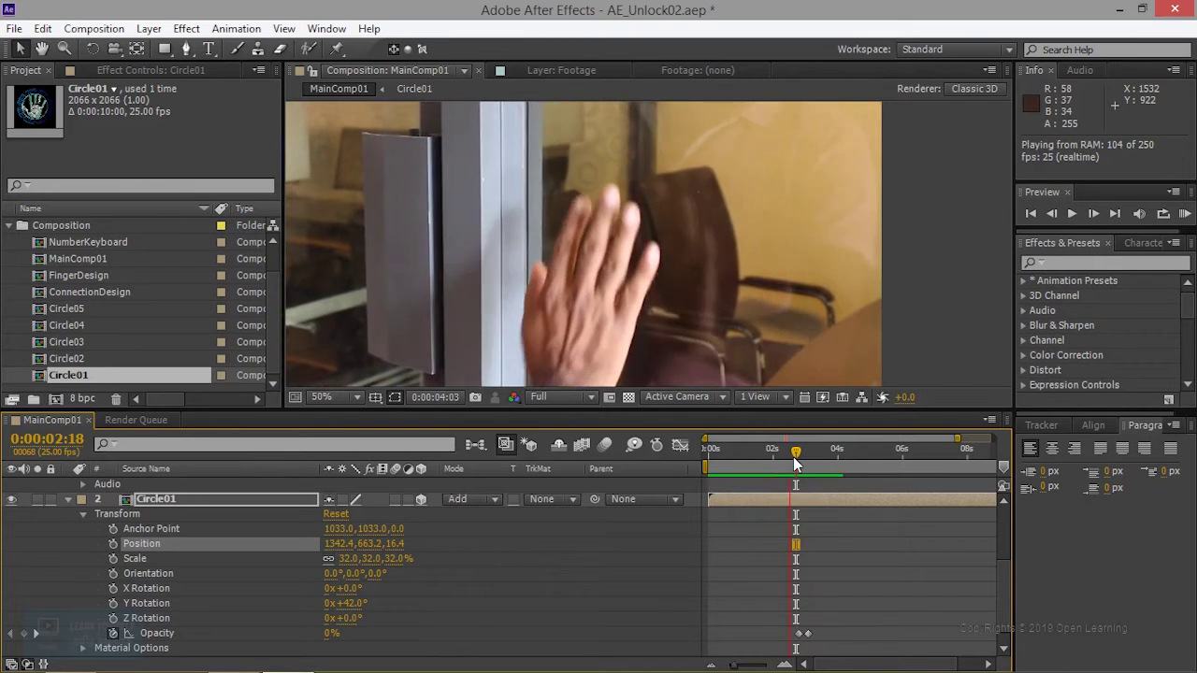
key(space)
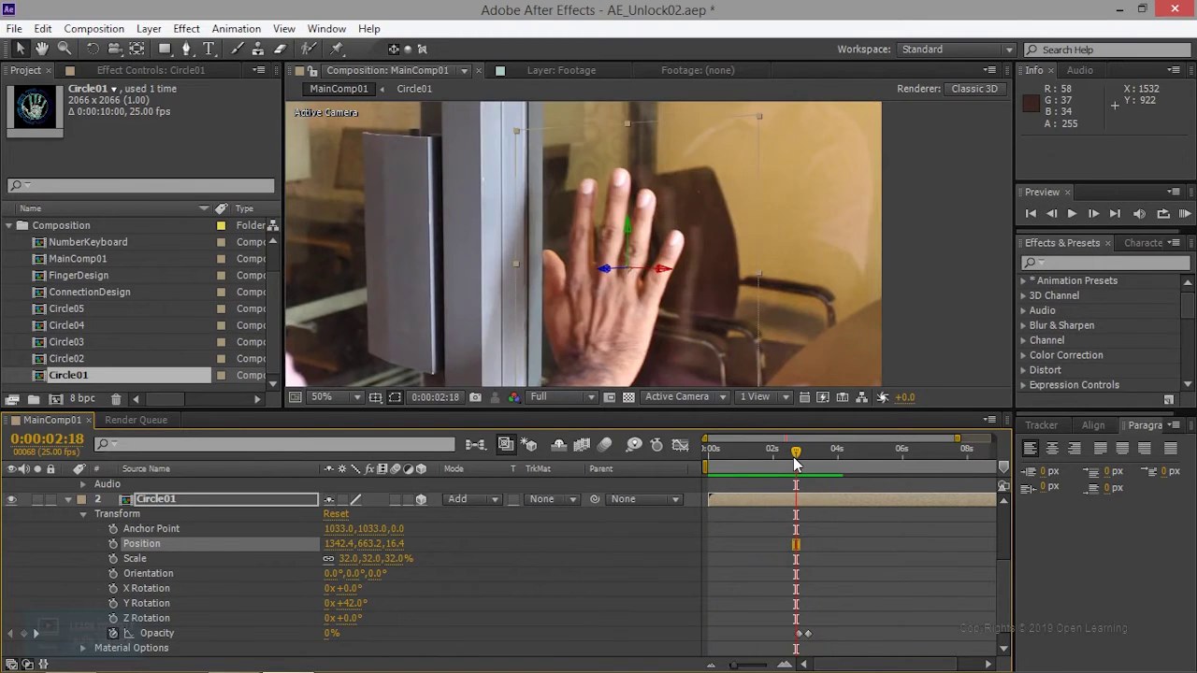
drag(797, 456, 820, 463)
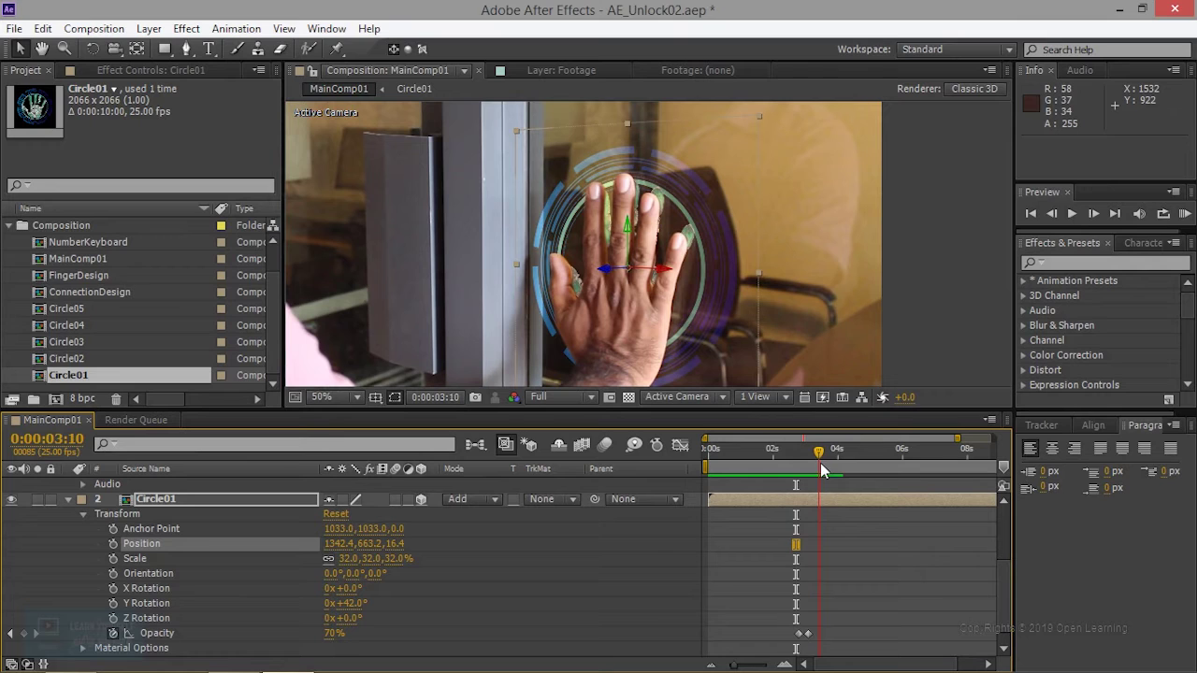
Step: Set two Circle01 Position keyframes a few frames apart just after 0:00:03:00
click(113, 544)
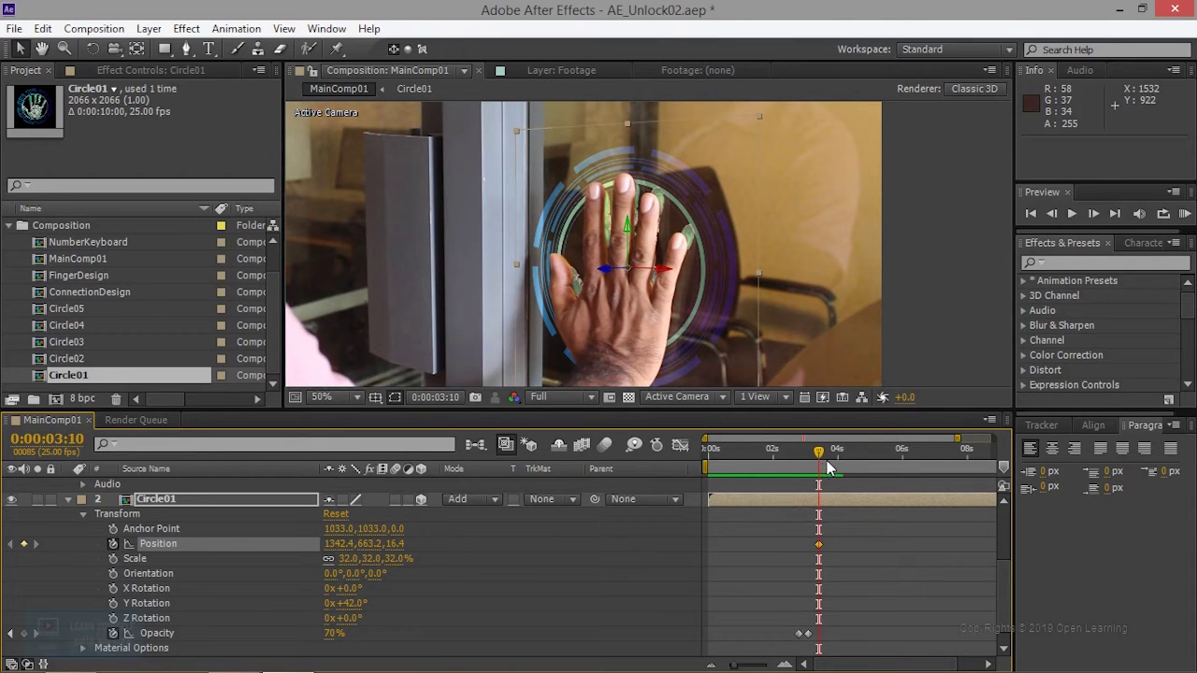
drag(819, 475, 814, 464)
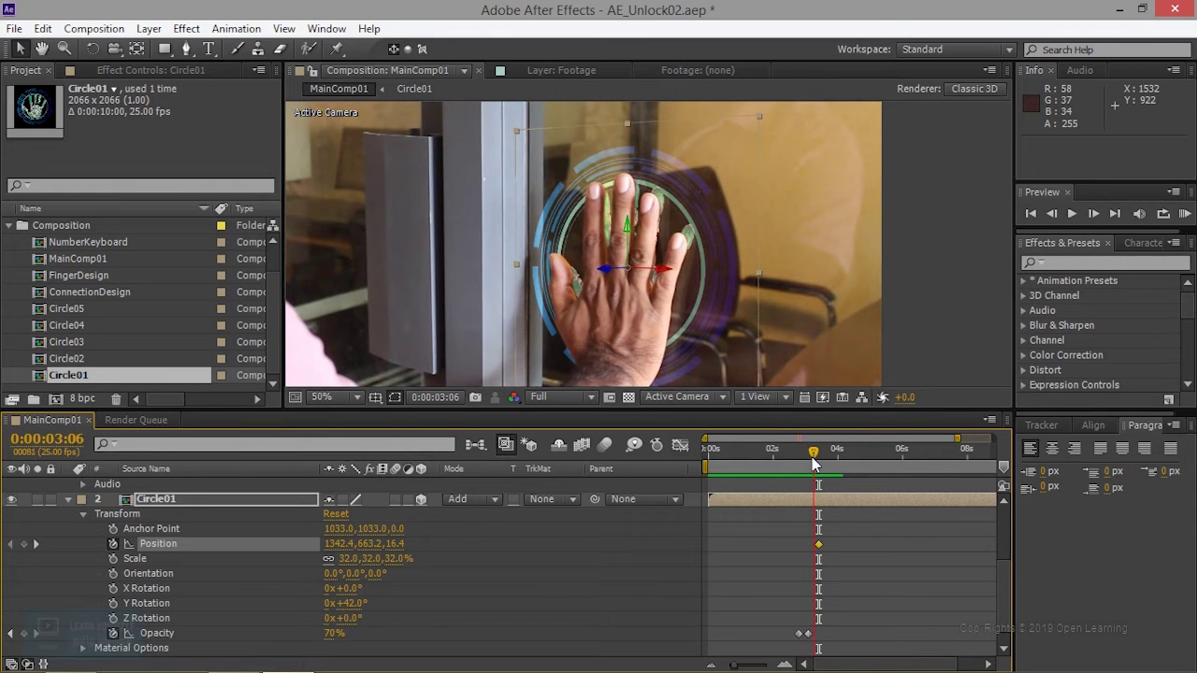
click(24, 544)
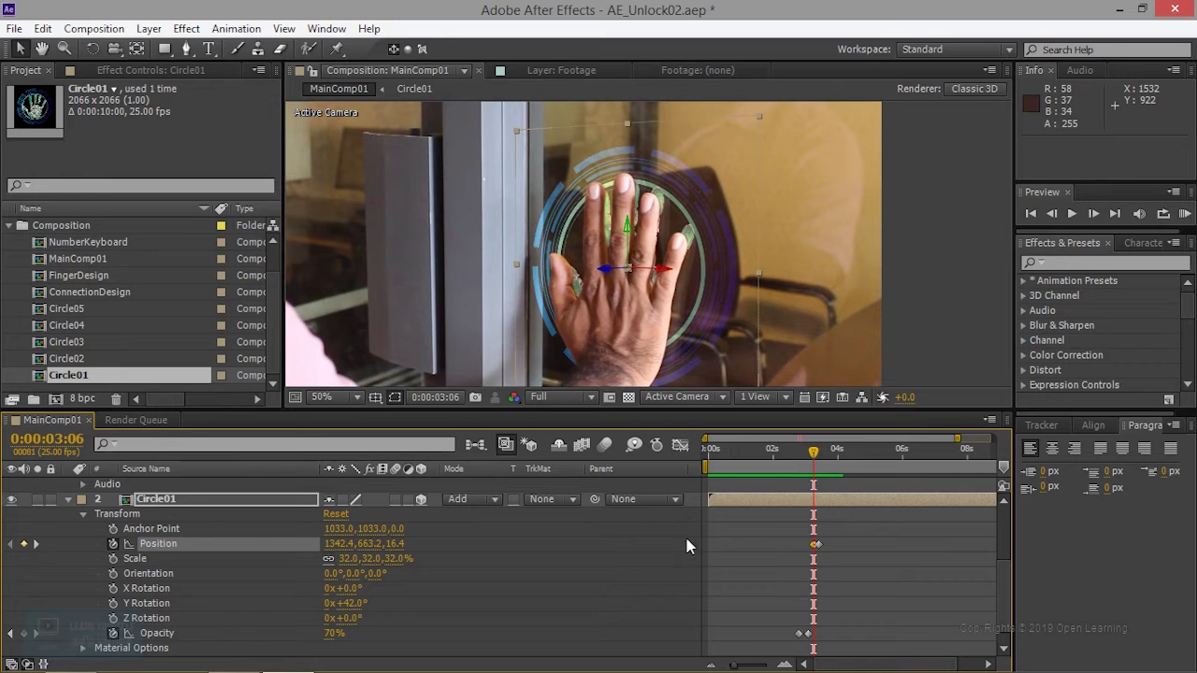
drag(815, 456, 835, 458)
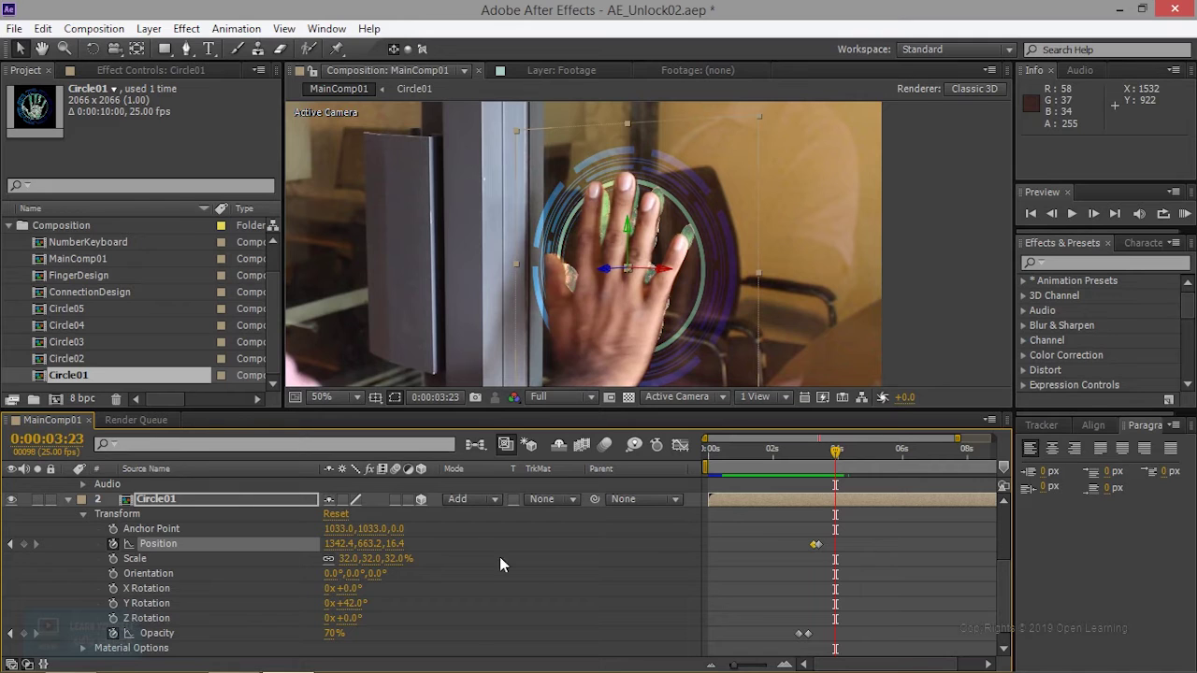
drag(837, 455, 821, 456)
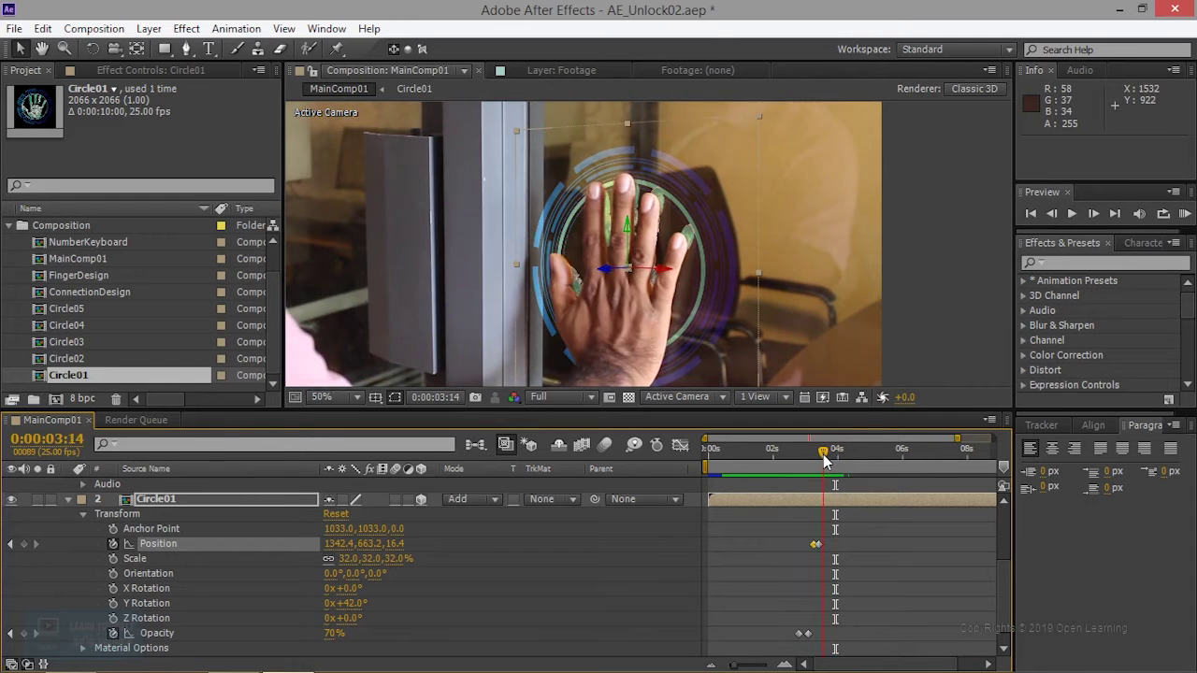
click(113, 618)
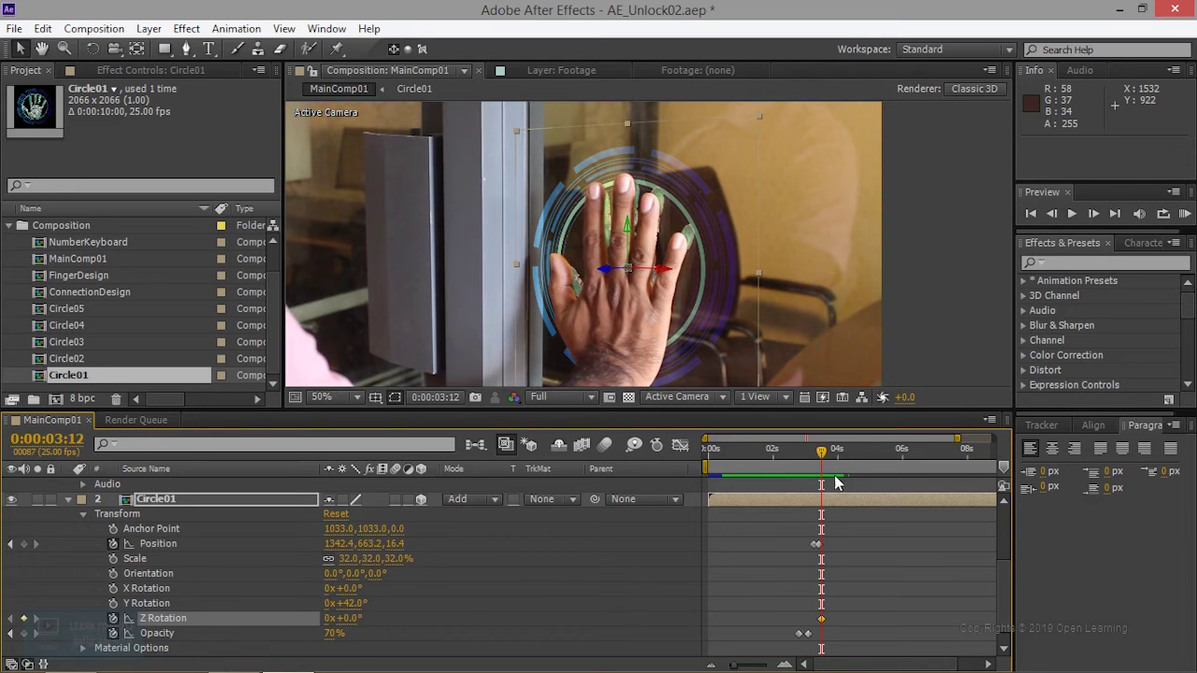
drag(821, 456, 837, 456)
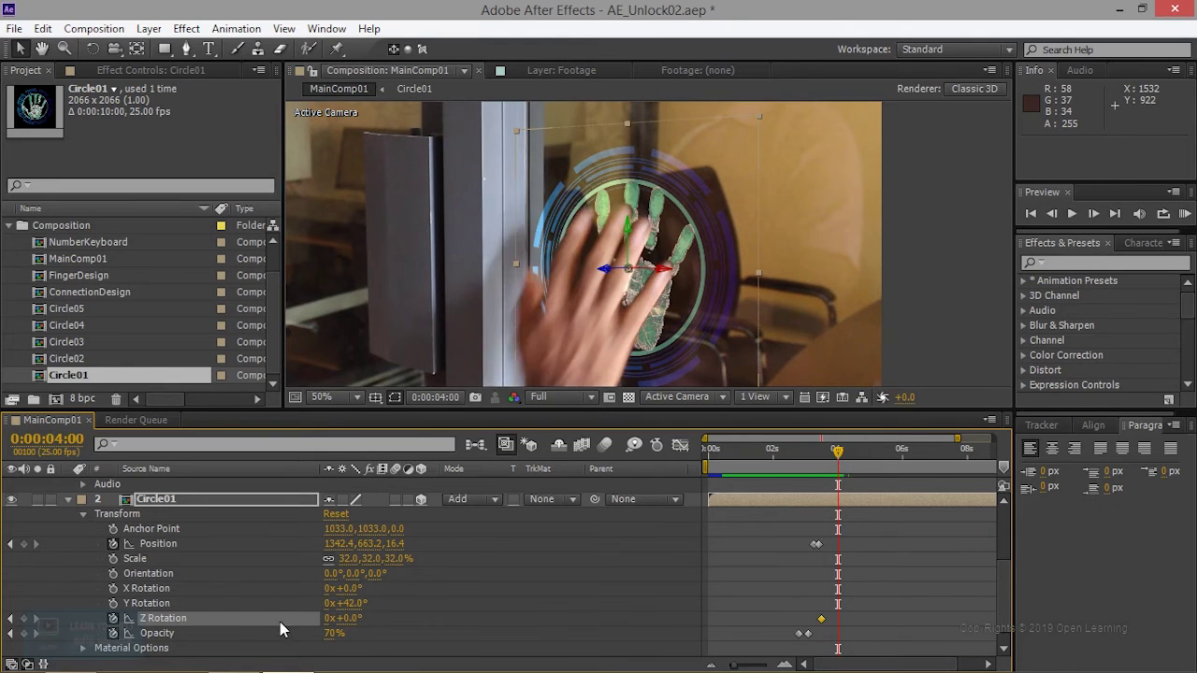
drag(342, 618, 364, 618)
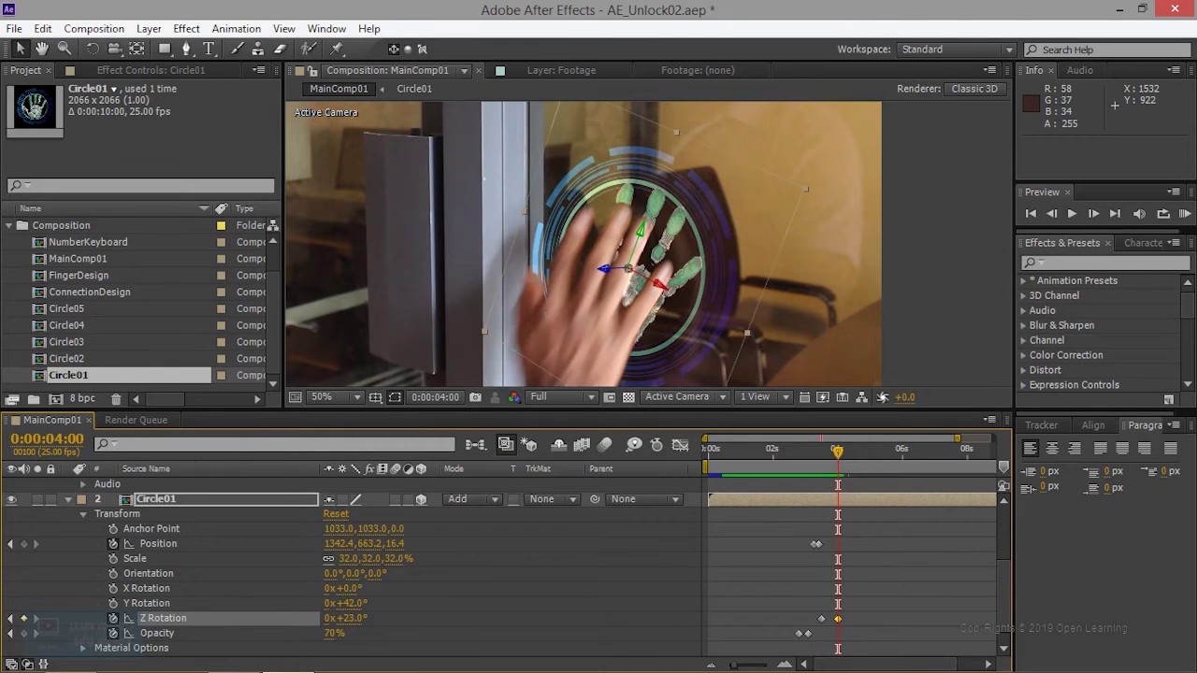
key(ctrl+z)
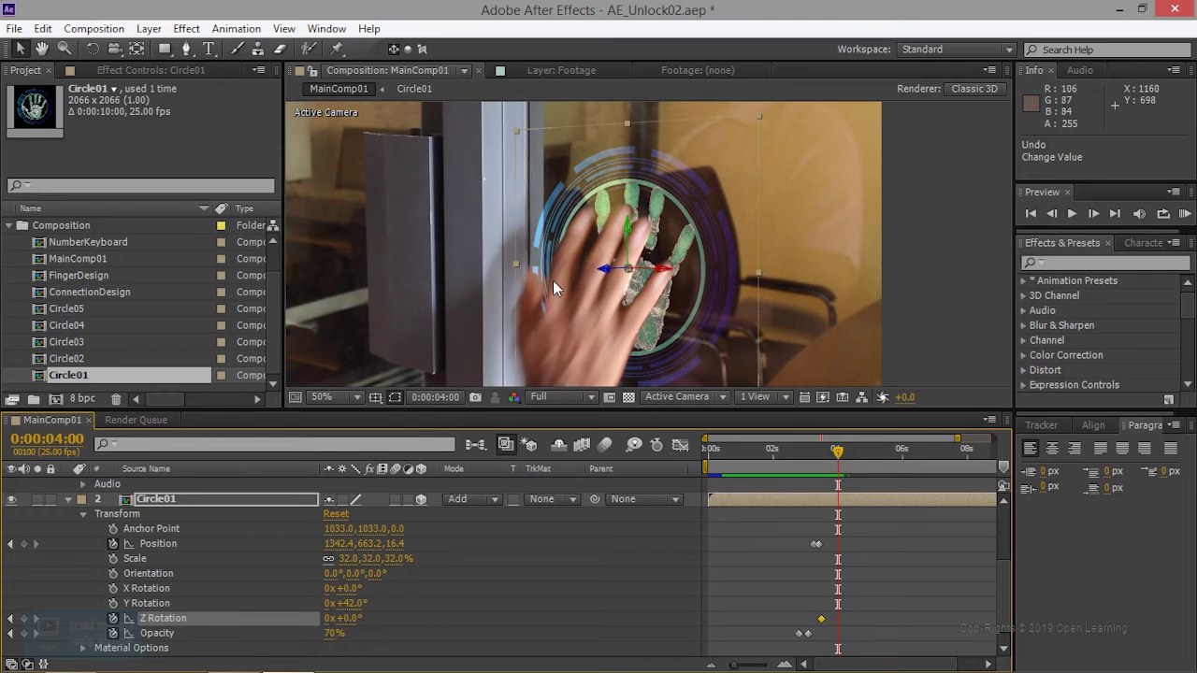
drag(607, 272, 612, 284)
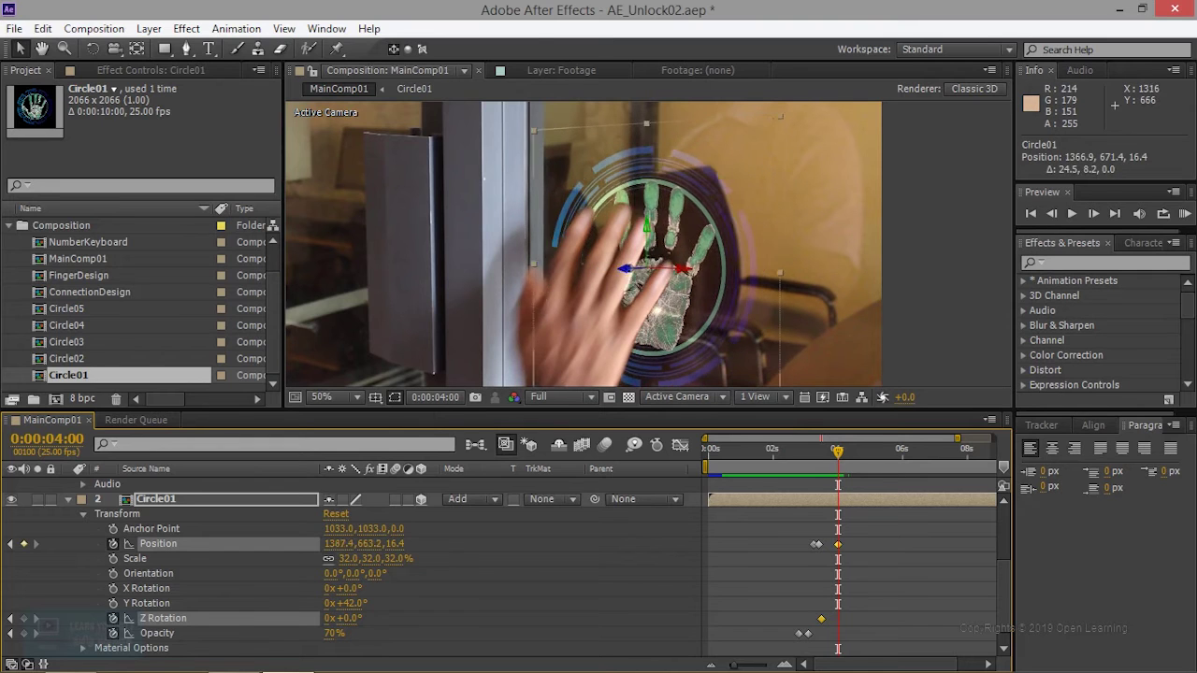
key(ctrl+z)
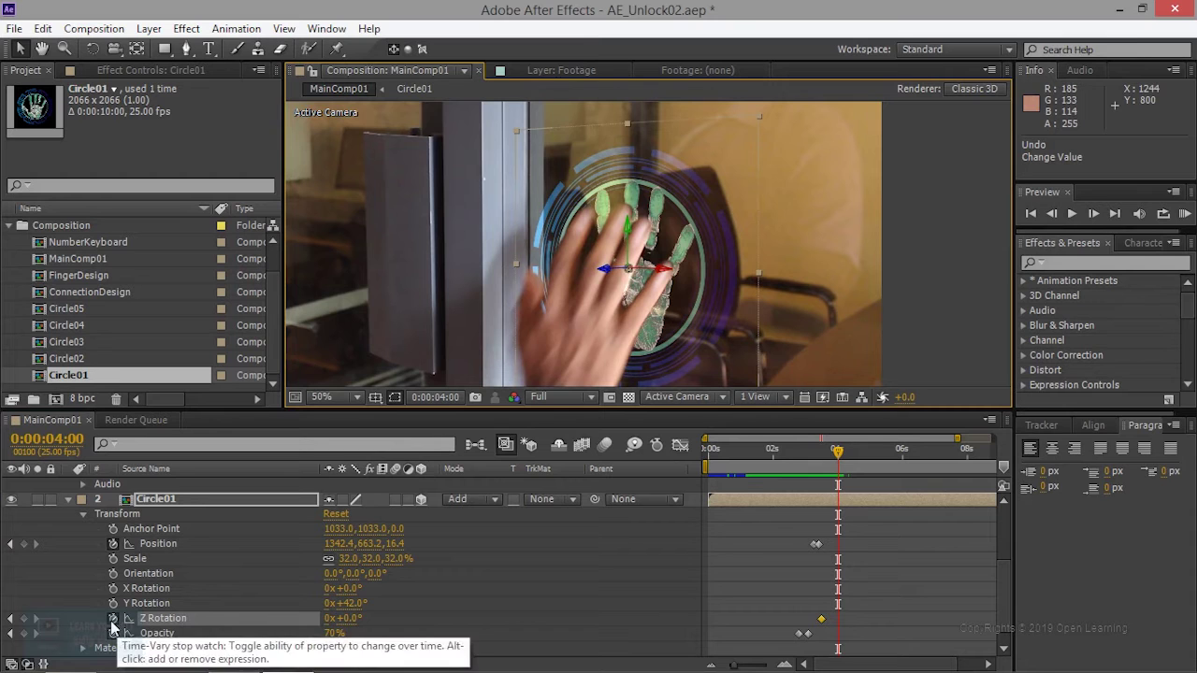
click(113, 619)
drag(839, 452, 822, 459)
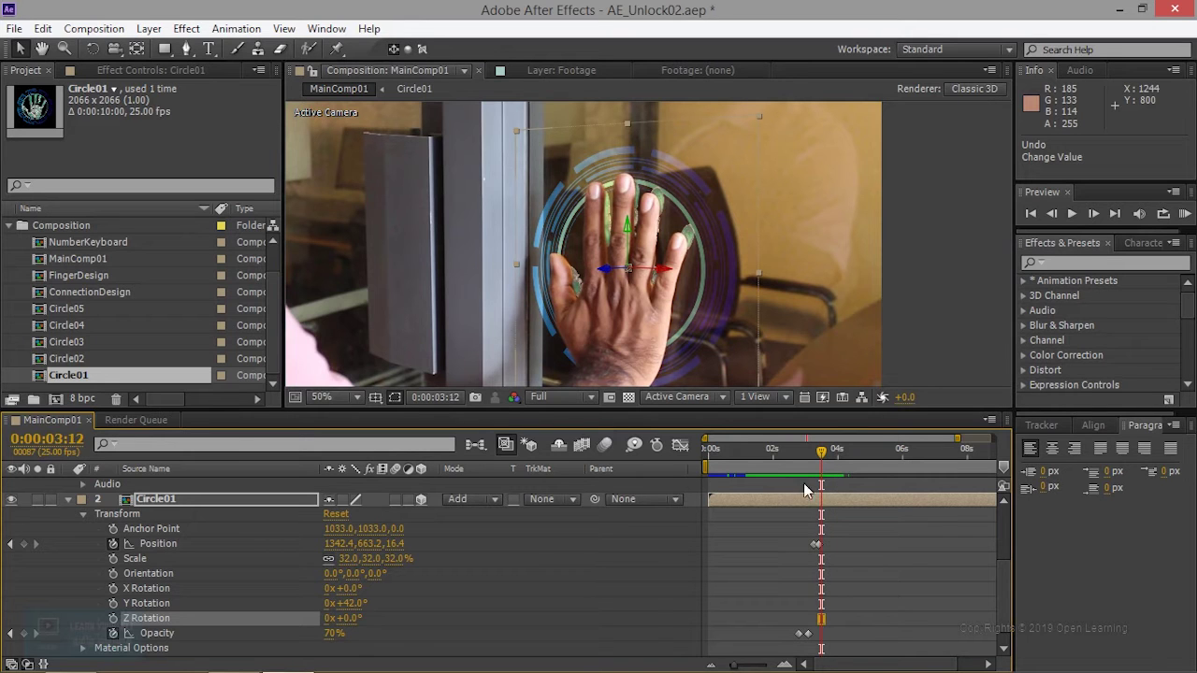
drag(823, 457, 834, 457)
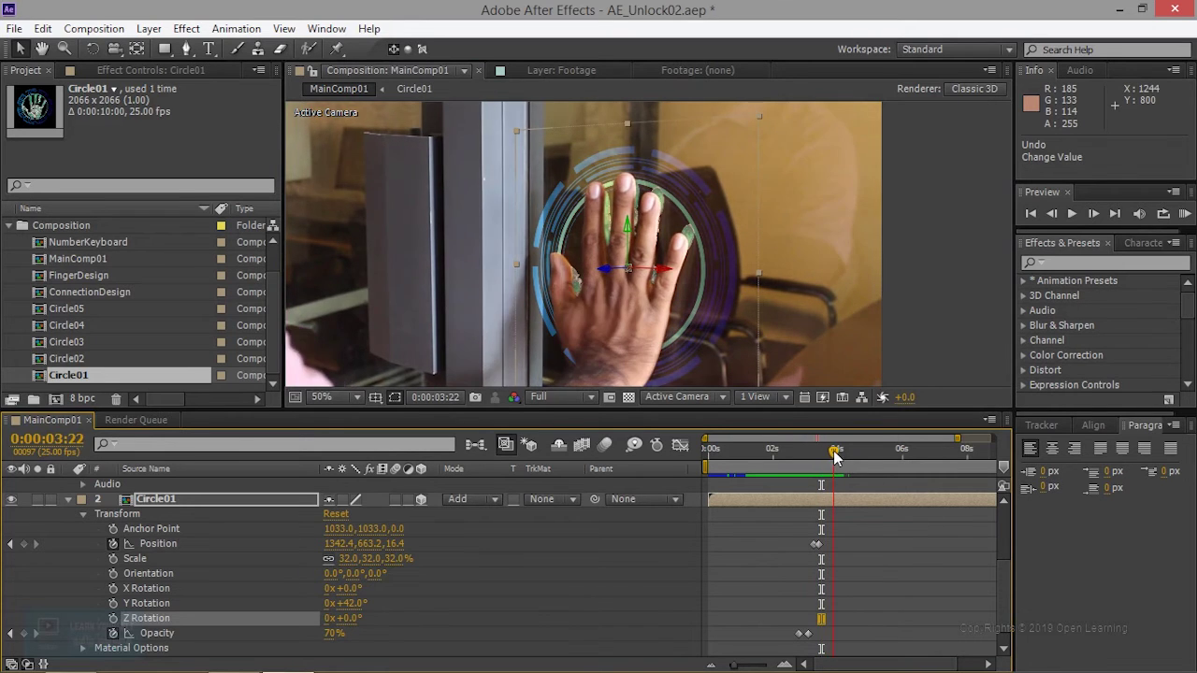
Step: Move Circle01 right and deeper to 1559.3,663.2,456.2 at 0:00:03:23, then preview
drag(689, 311, 762, 294)
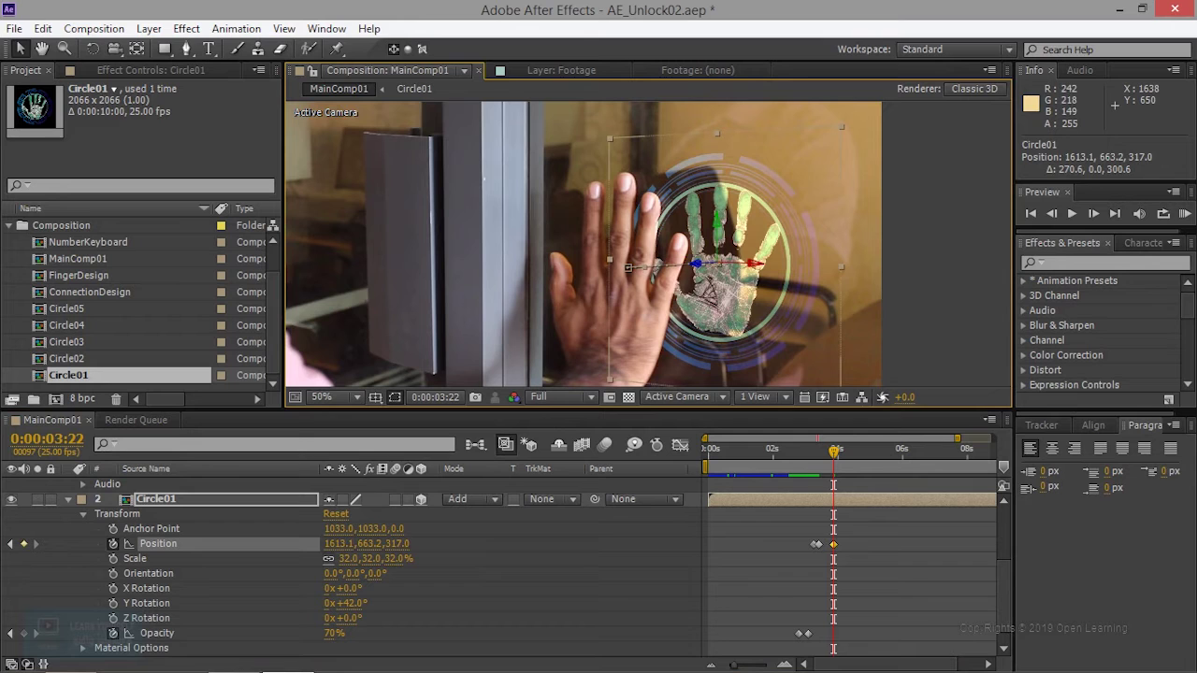
mouse_move(749, 295)
mouse_down()
mouse_move(692, 305)
mouse_move(713, 286)
mouse_move(704, 286)
mouse_up()
drag(835, 455, 774, 464)
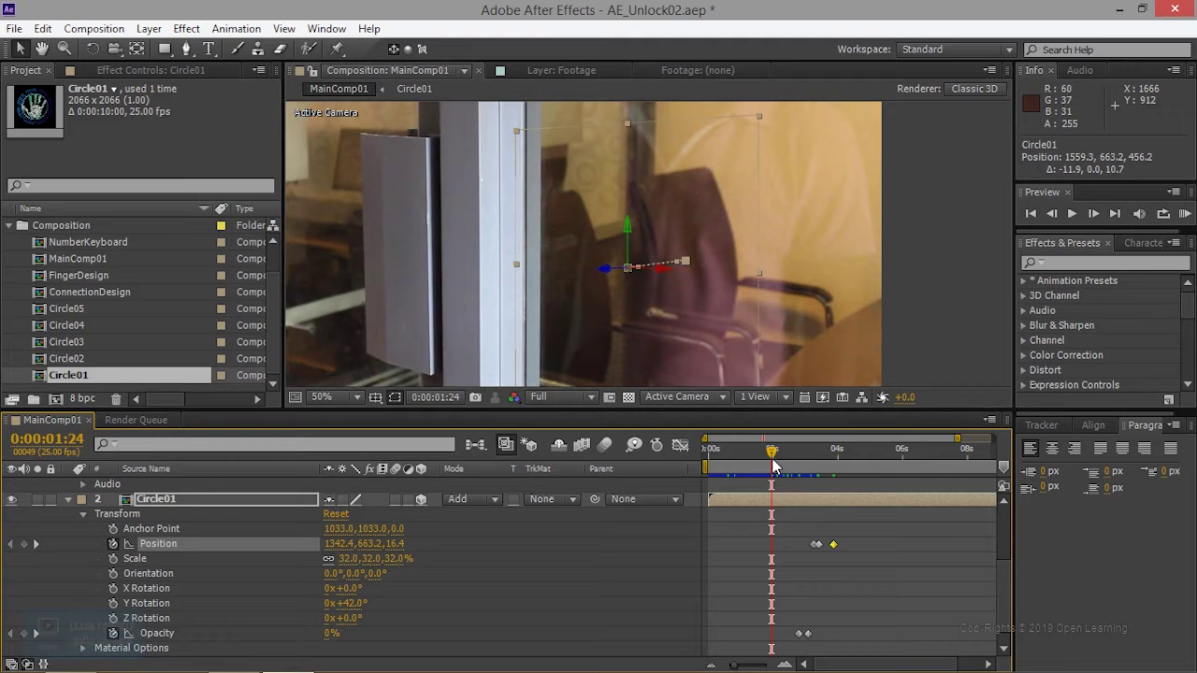
key(space)
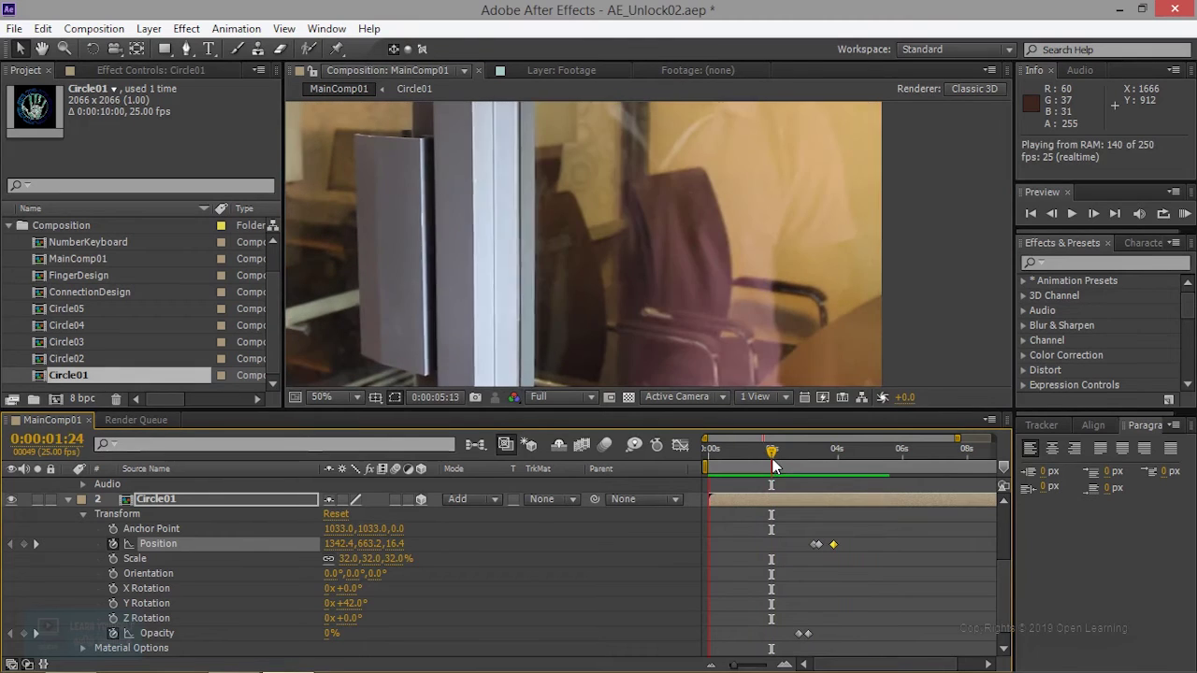
key(space)
Step: Copy the on-hand Position keyframe and paste it at 0:00:03:23 so the ring holds
drag(835, 460, 835, 464)
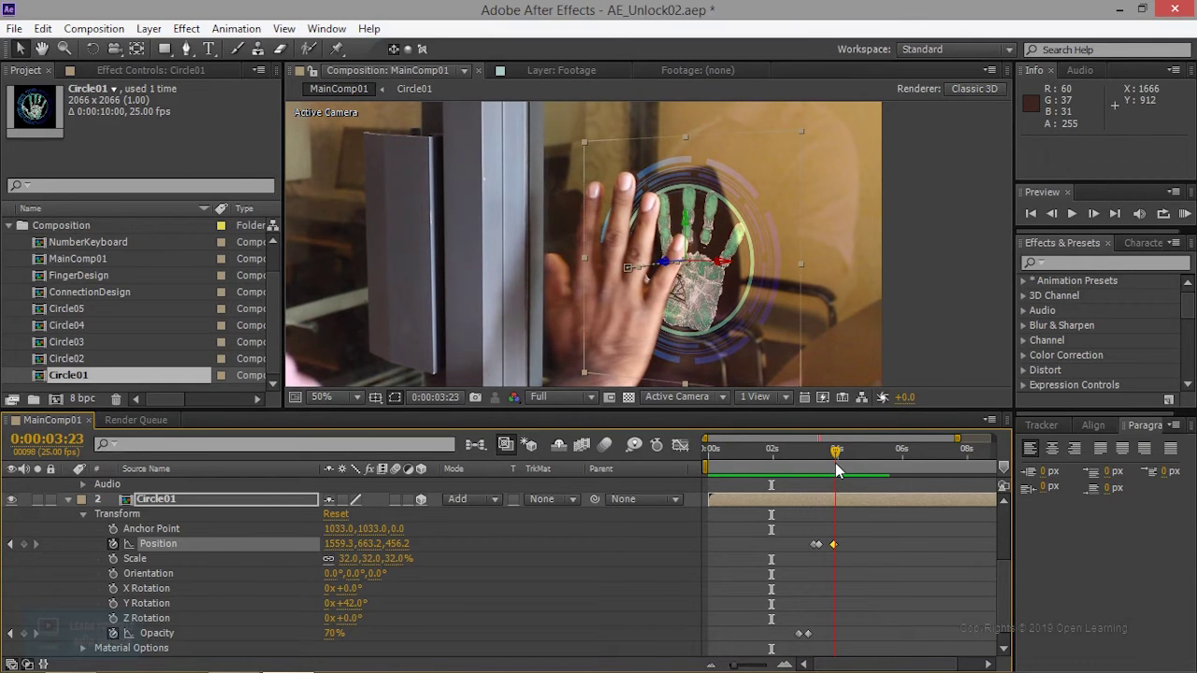
click(817, 545)
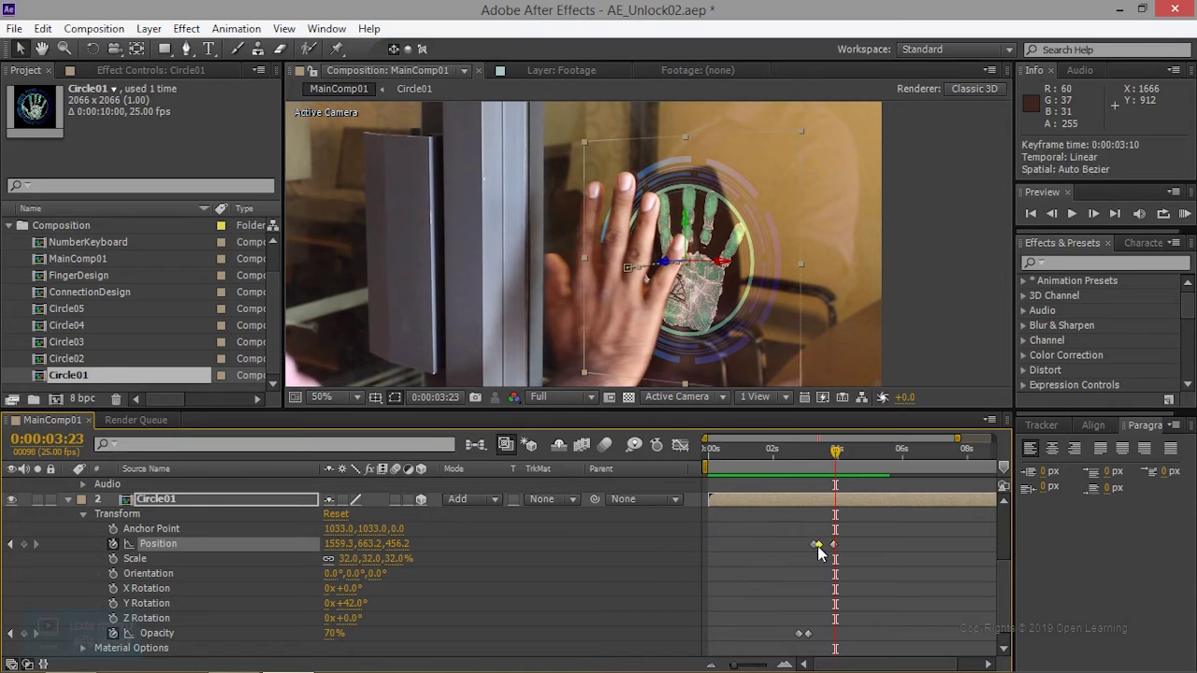
key(ctrl+c)
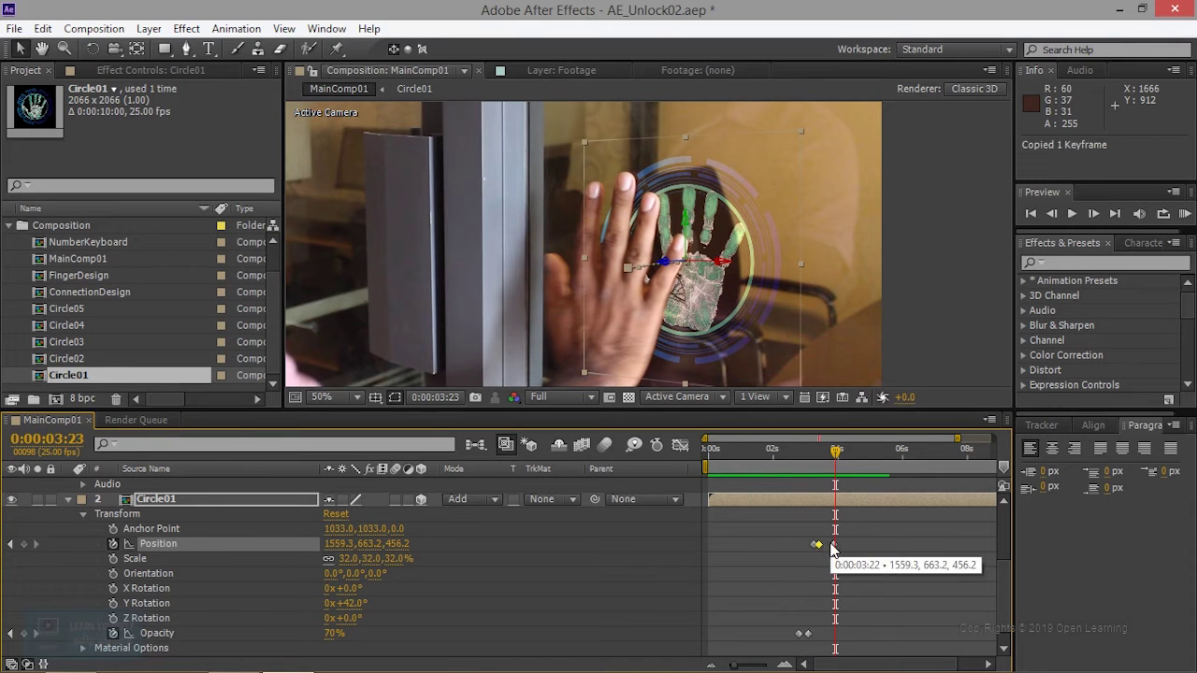
drag(835, 545, 857, 545)
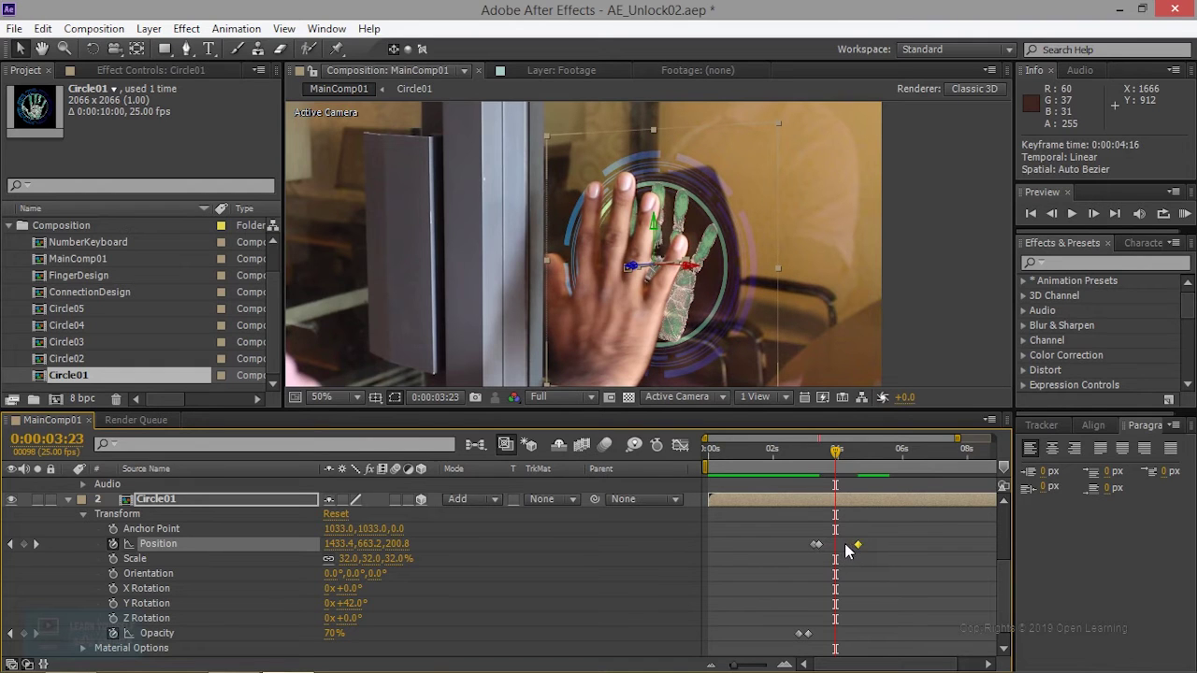
key(ctrl+v)
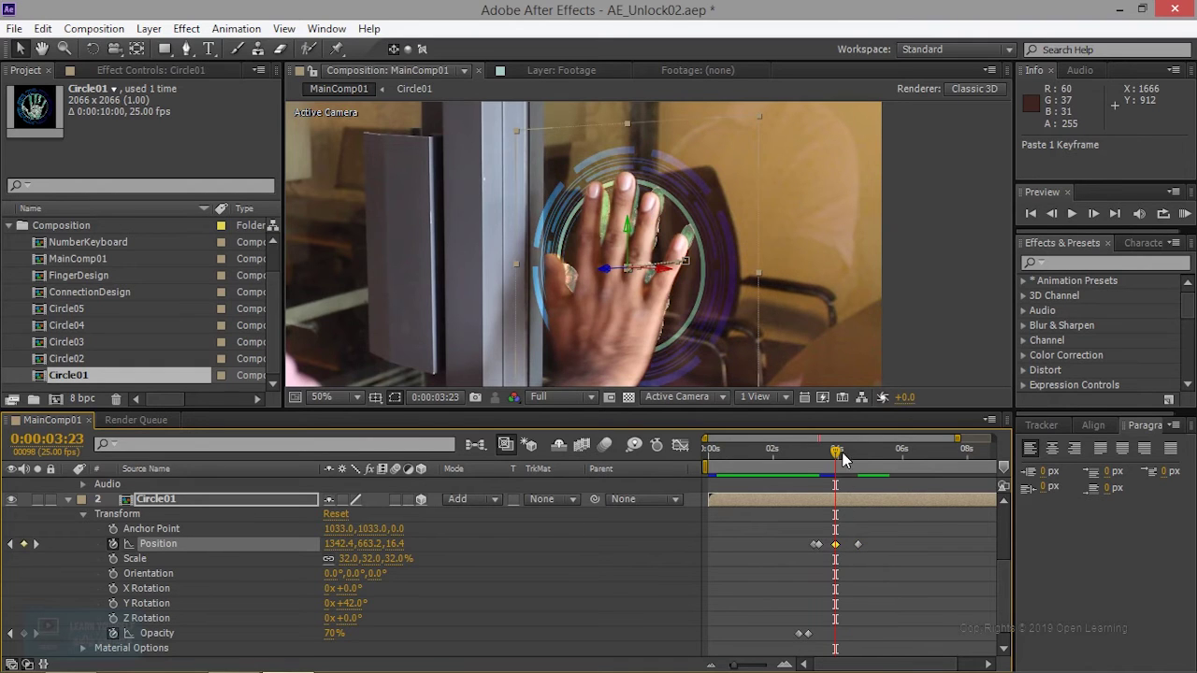
Step: Shift the drift-away Position keyframe to 0:00:04:10 and scrub to review the slide
drag(838, 452, 848, 453)
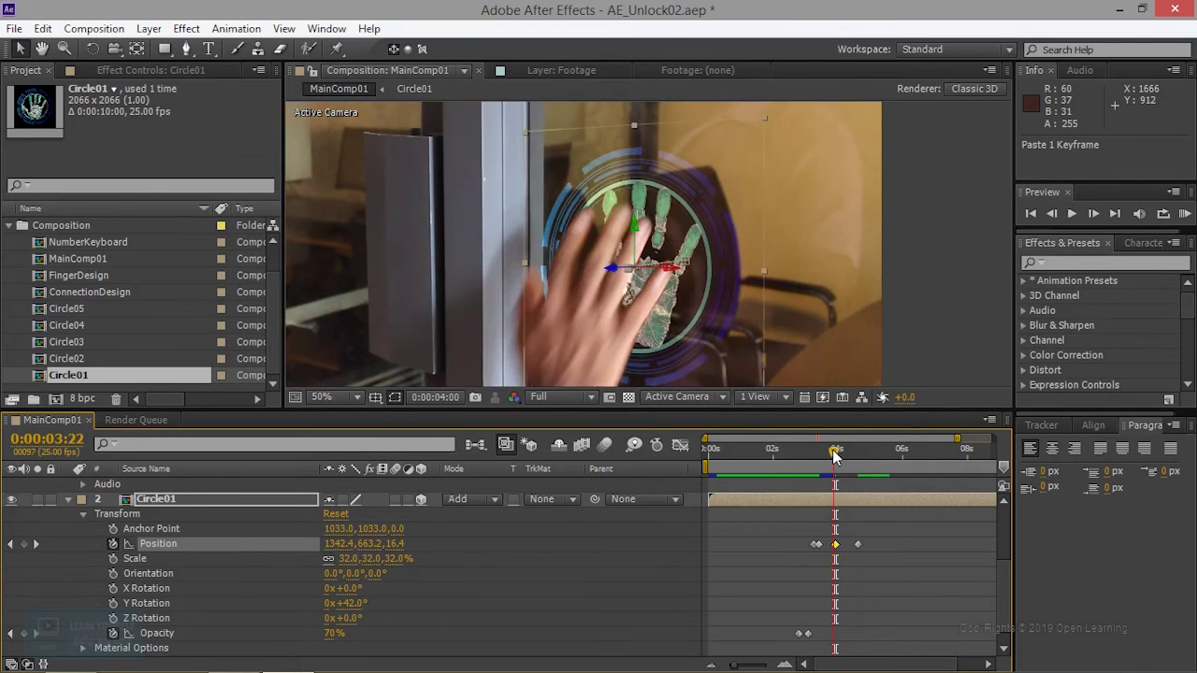
drag(848, 457, 837, 453)
drag(860, 544, 852, 547)
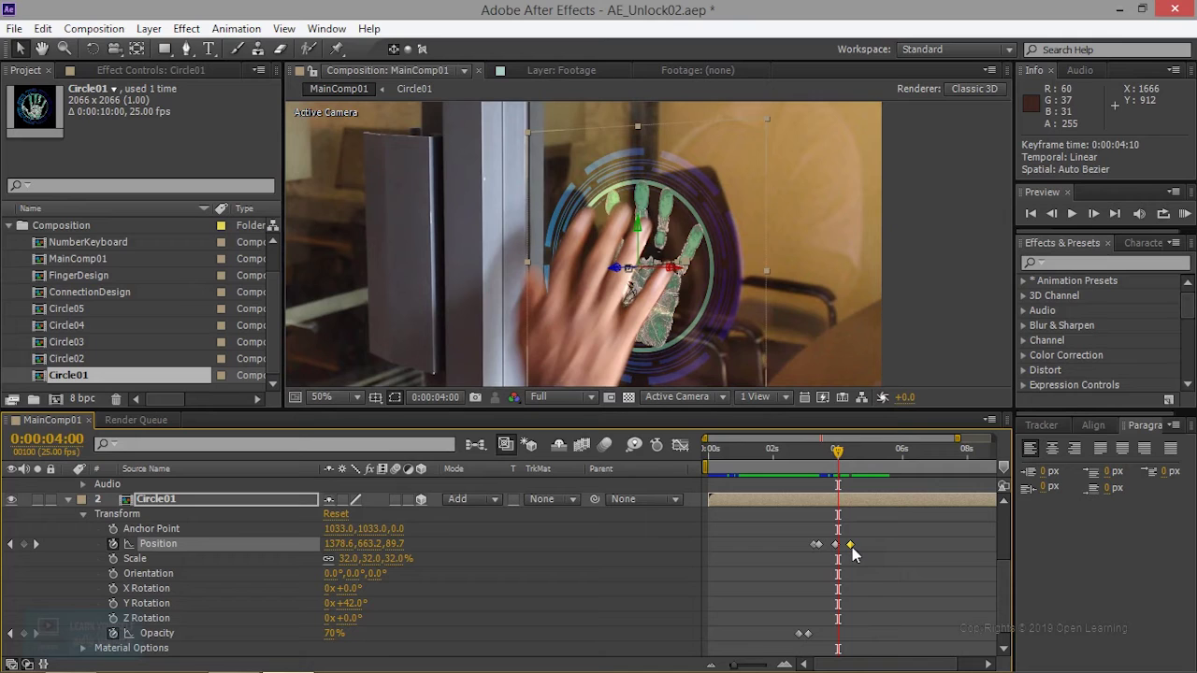
click(148, 500)
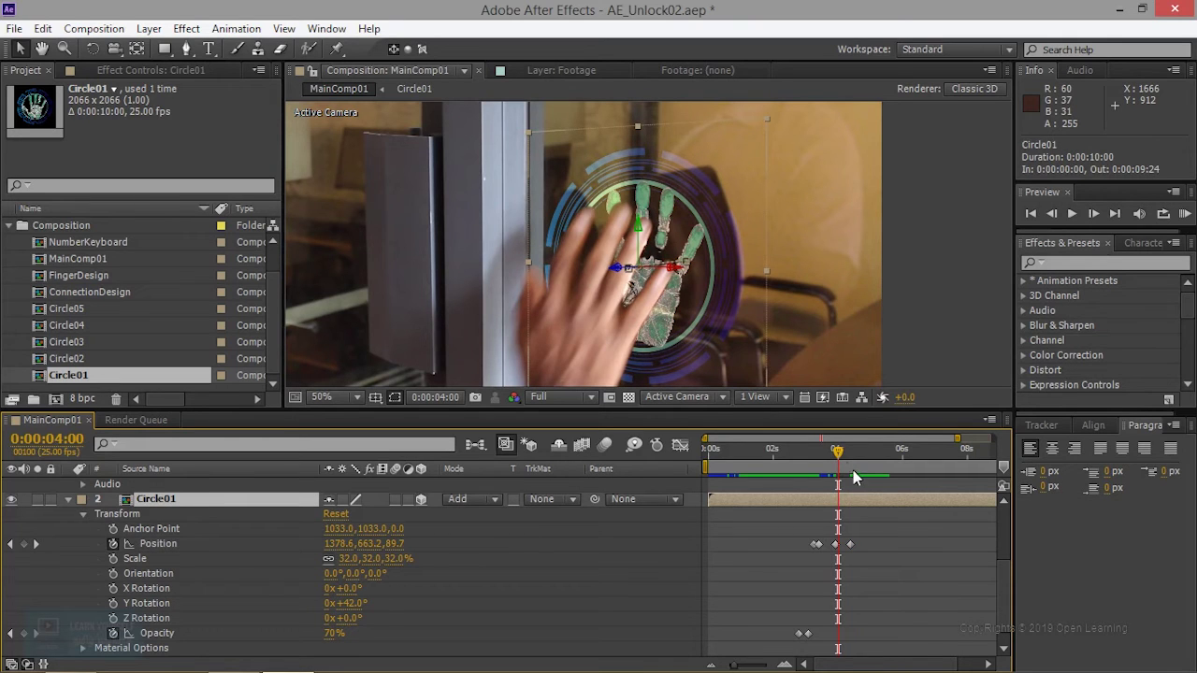
mouse_move(839, 456)
mouse_down()
mouse_move(851, 472)
mouse_move(802, 476)
mouse_up()
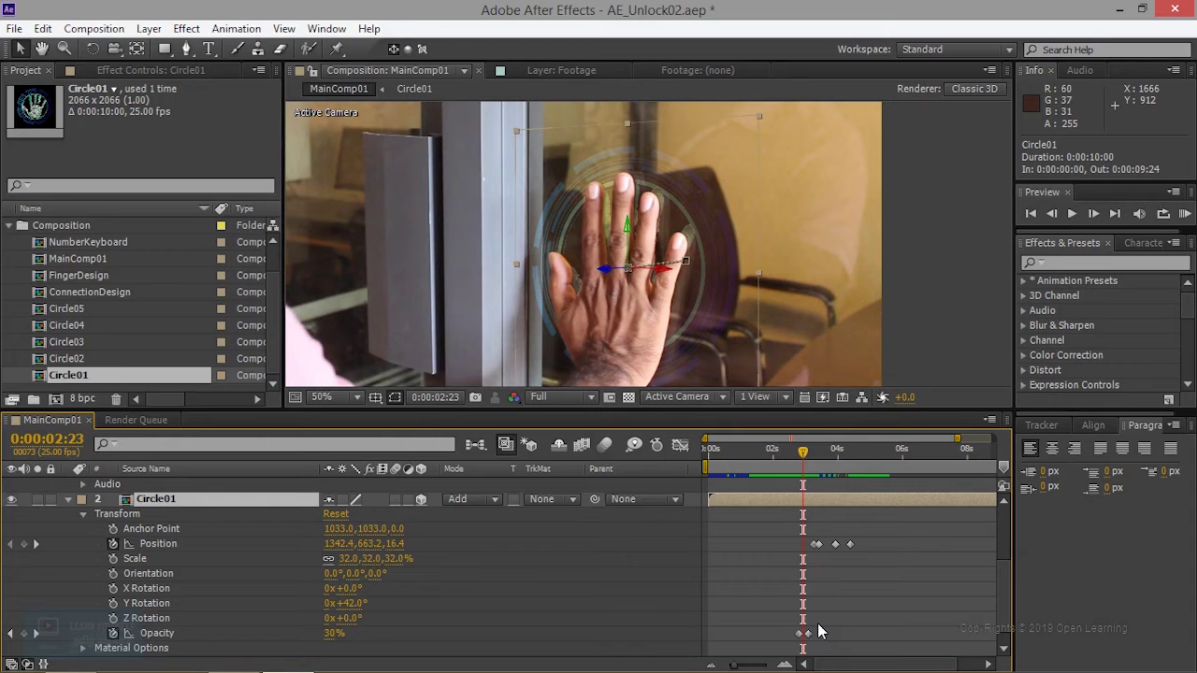
Step: Set the work area to roughly 0:00:01:01–0:00:05:12 on a fully zoomed-out timeline
click(738, 576)
drag(738, 666, 715, 668)
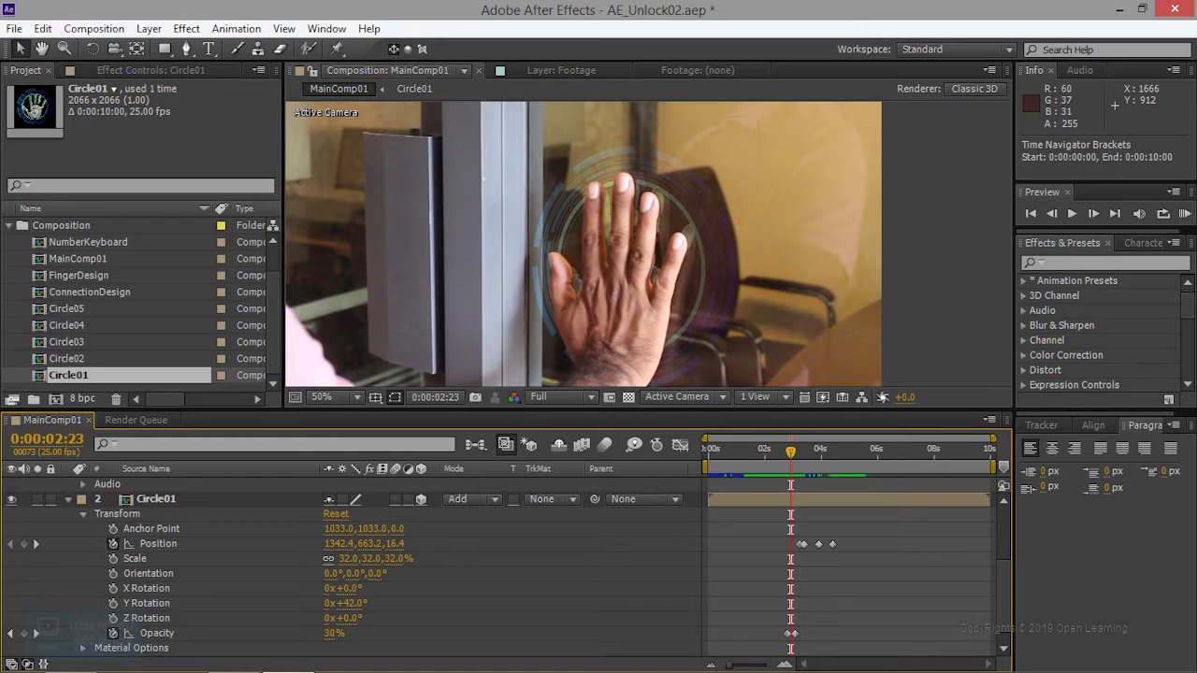
drag(993, 466, 862, 466)
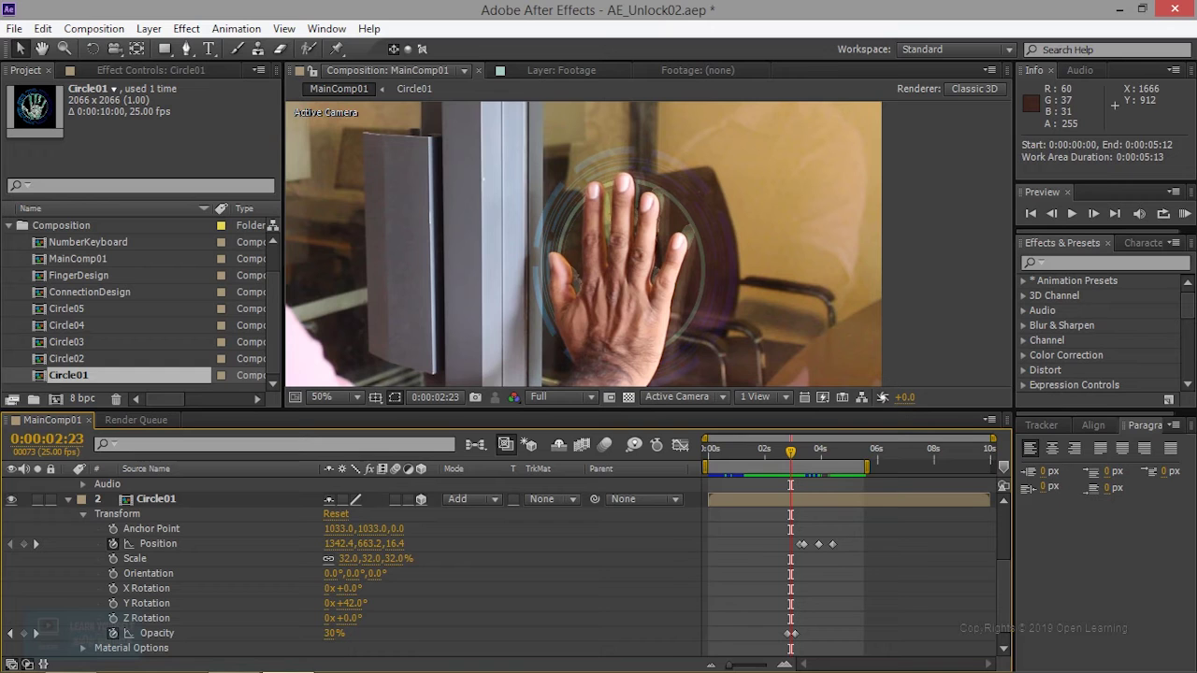
drag(706, 466, 732, 466)
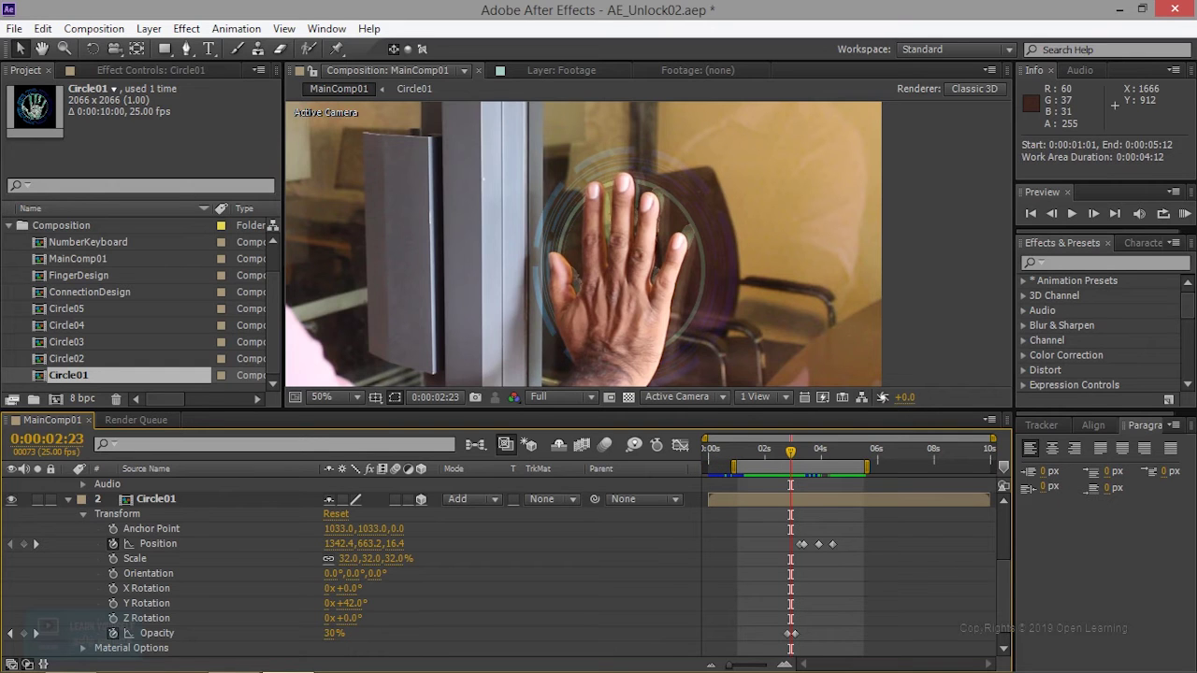
Step: RAM preview the scanner ring sliding over the palm, then stop it
key(KP_0)
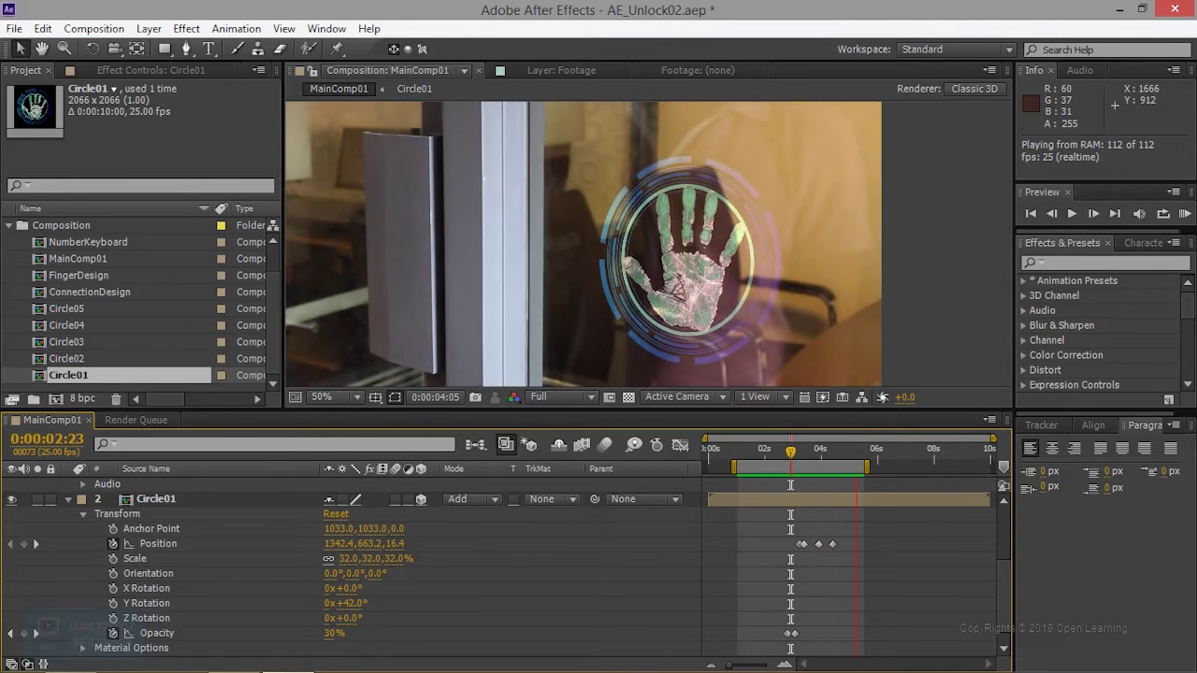
key(space)
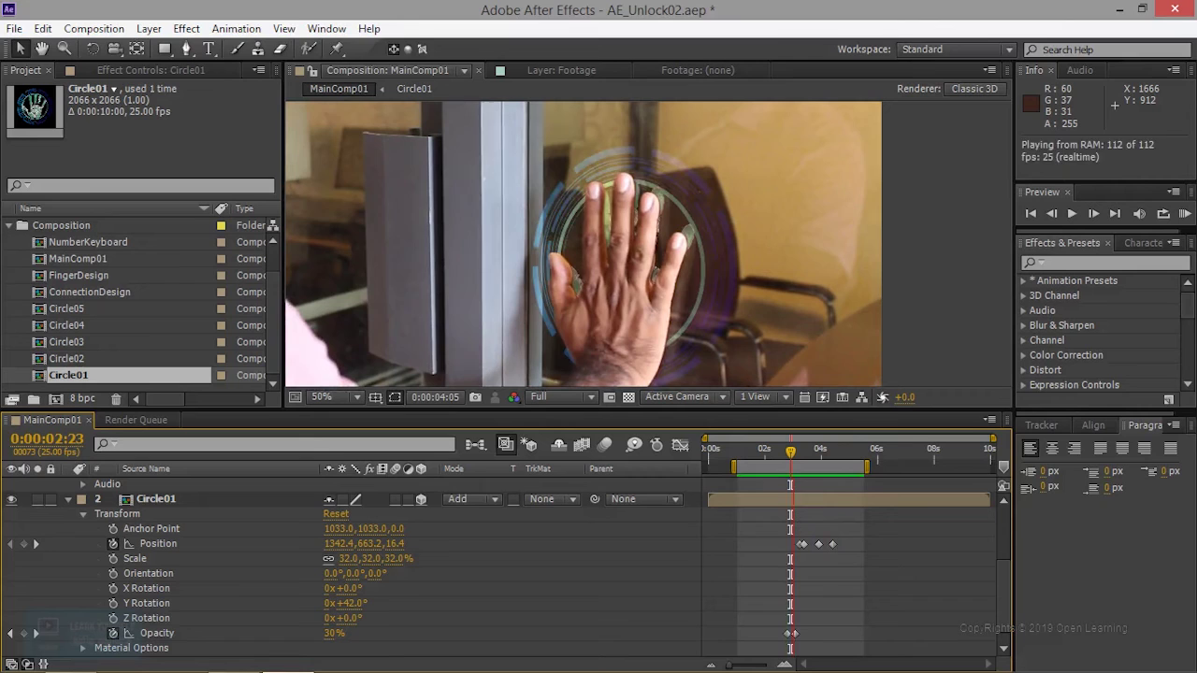
right_click(817, 545)
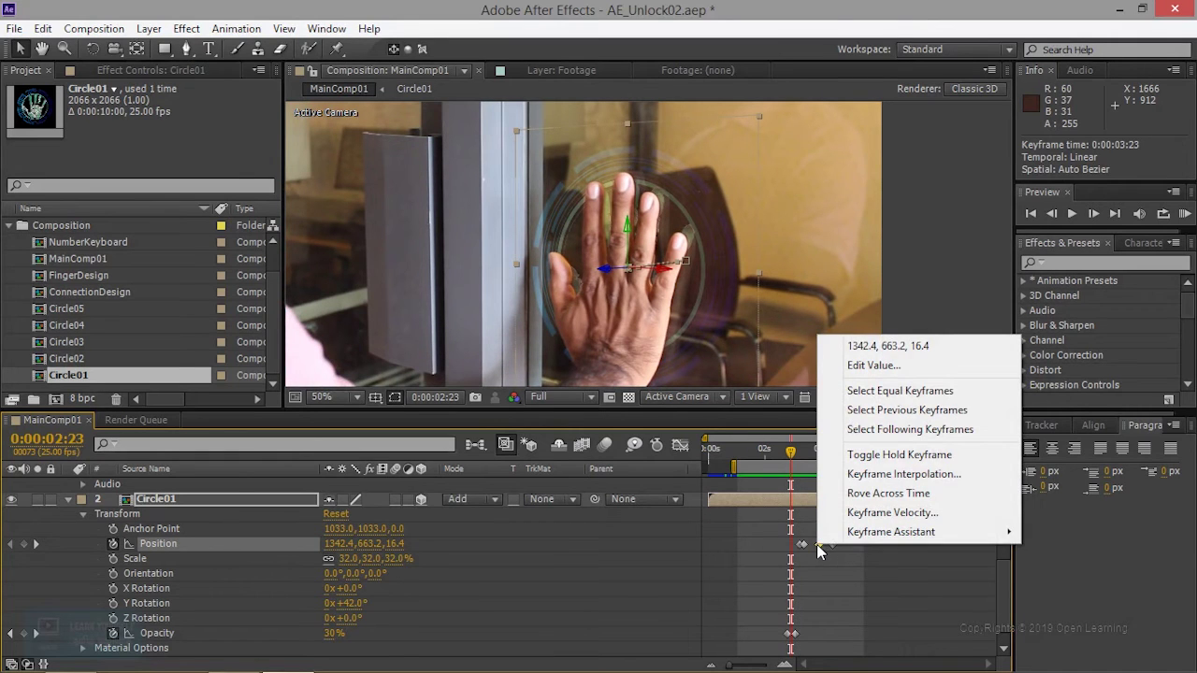
Step: Apply Easy Ease In to Circle01's 3:23 Position keyframe and preview the result
mouse_move(865, 534)
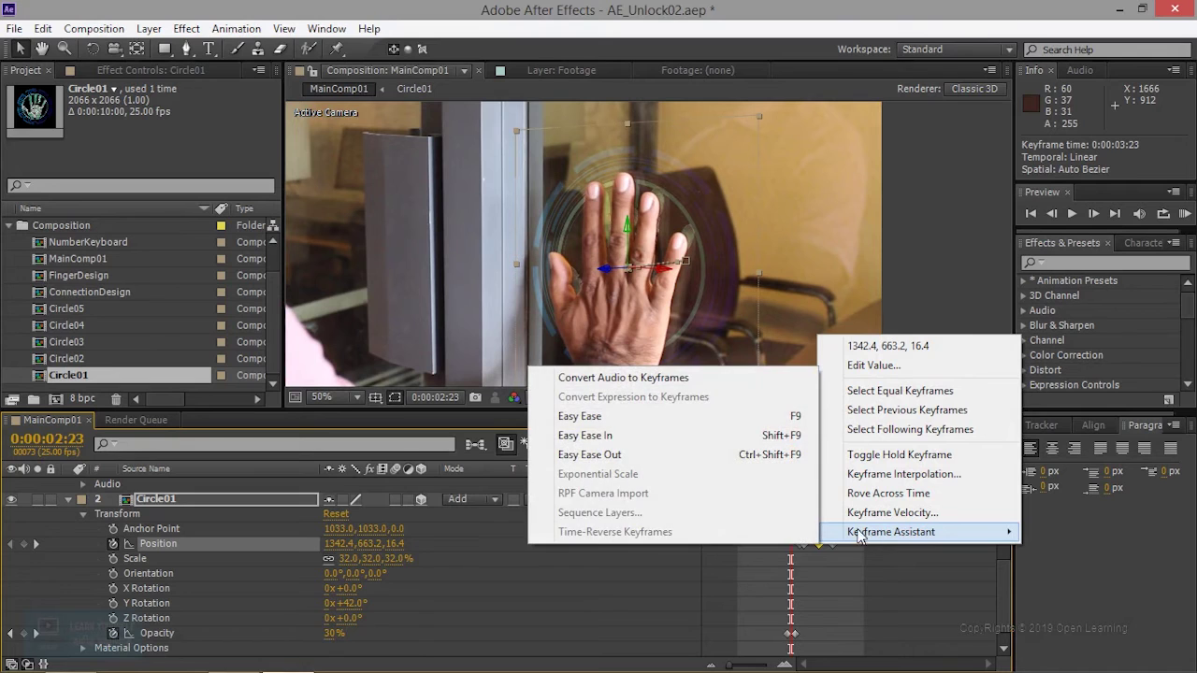
click(603, 435)
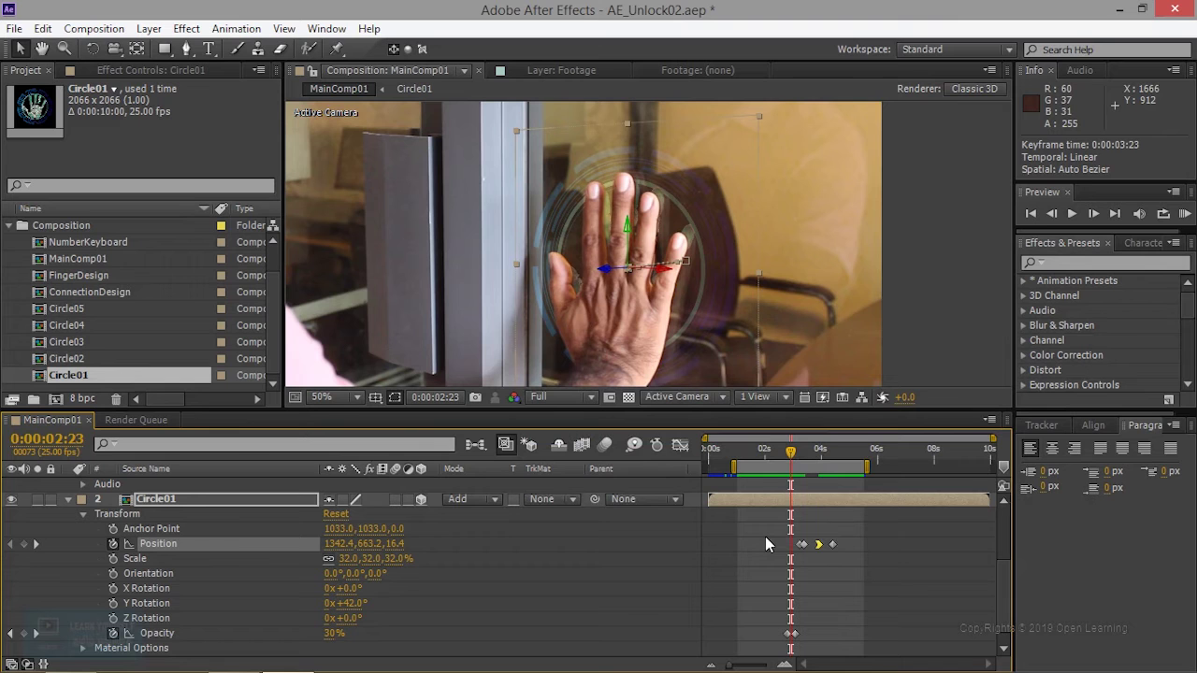
key(space)
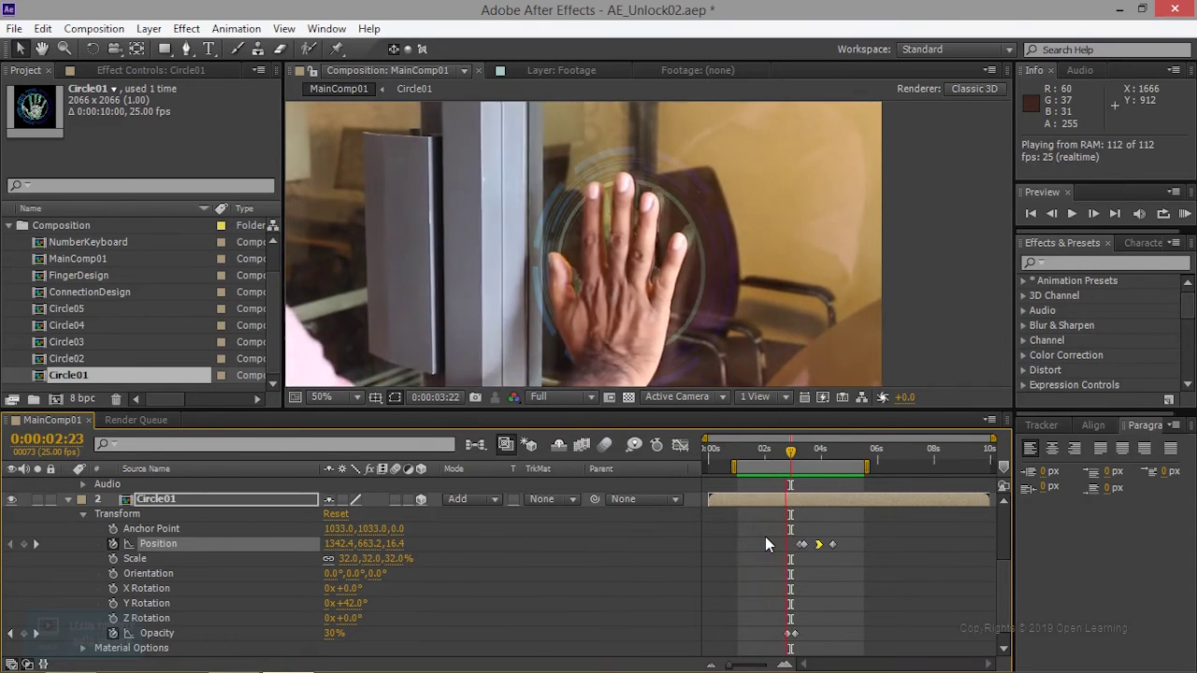
key(space)
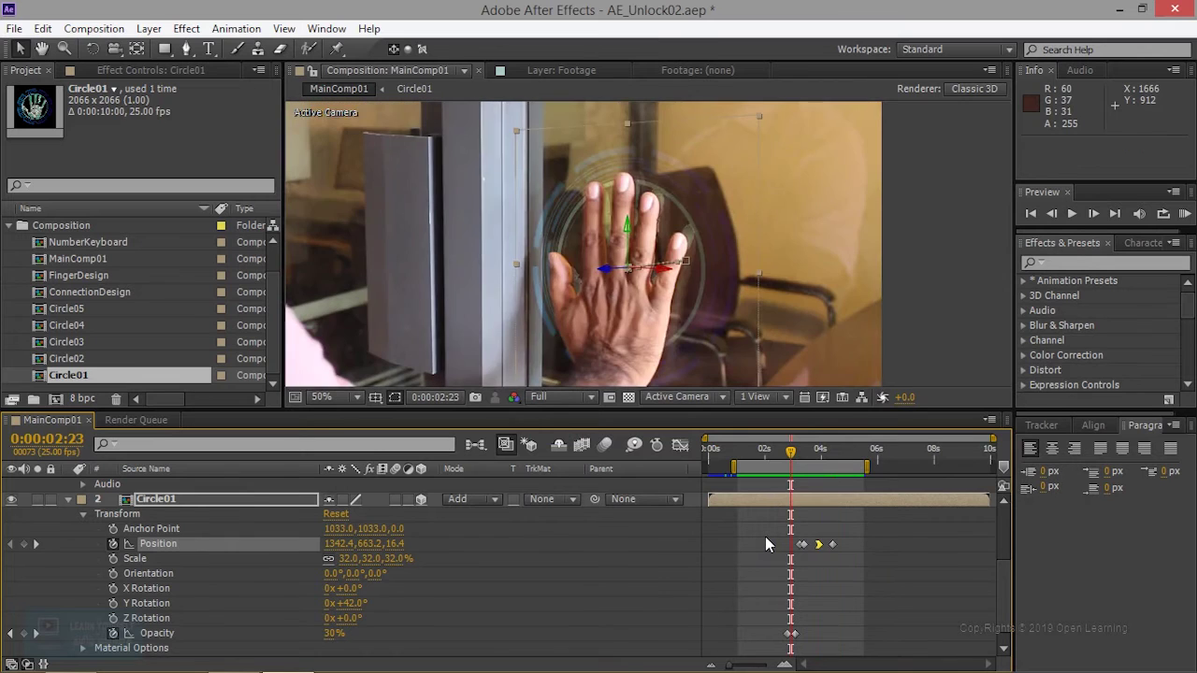
Step: Apply Easy Ease Out to the 4:10 Position keyframe, preview, and display the Position speed graph
click(832, 544)
right_click(833, 544)
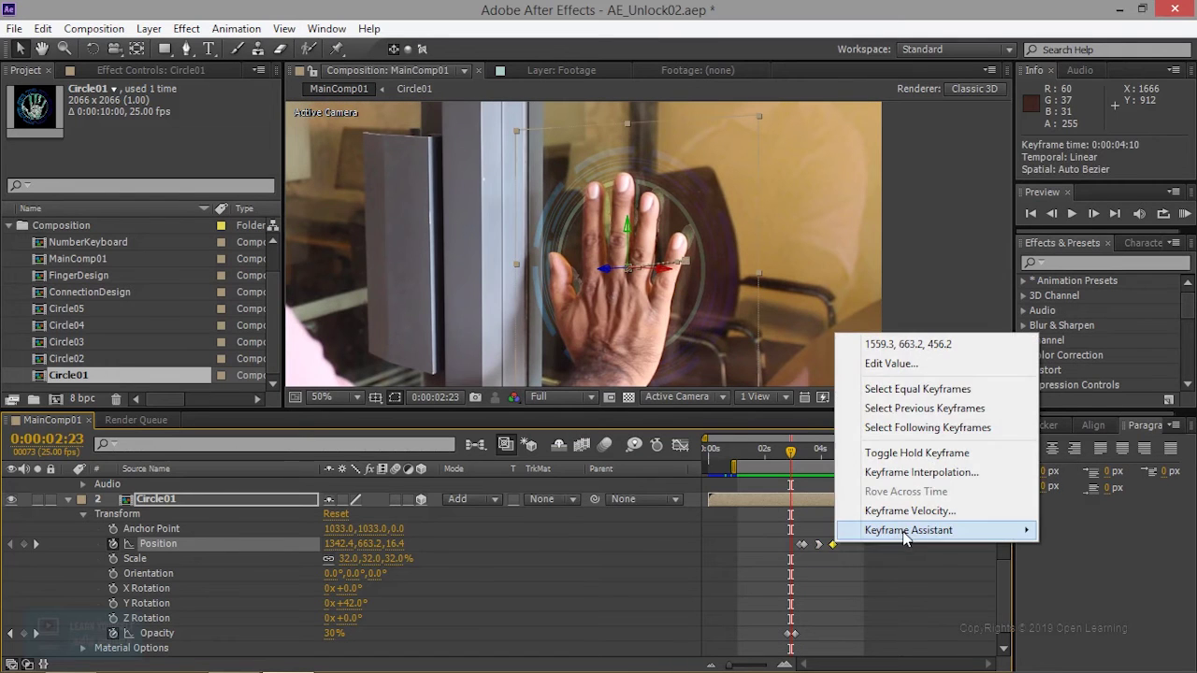
mouse_move(933, 533)
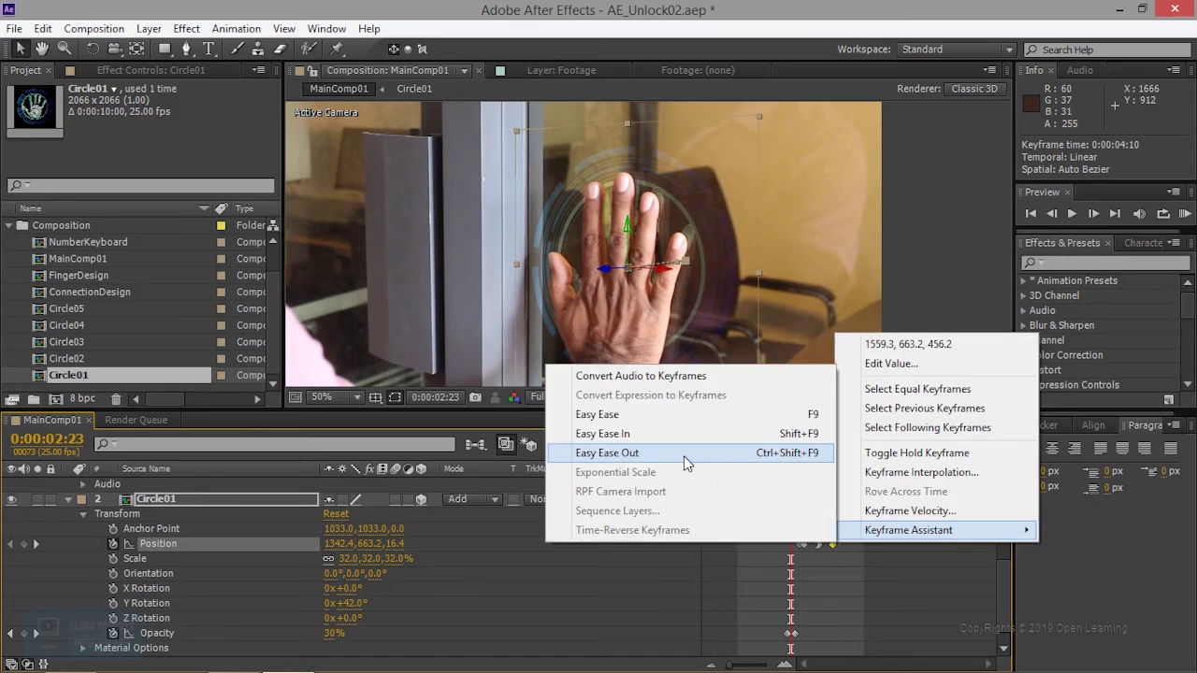
click(684, 457)
key(KP_0)
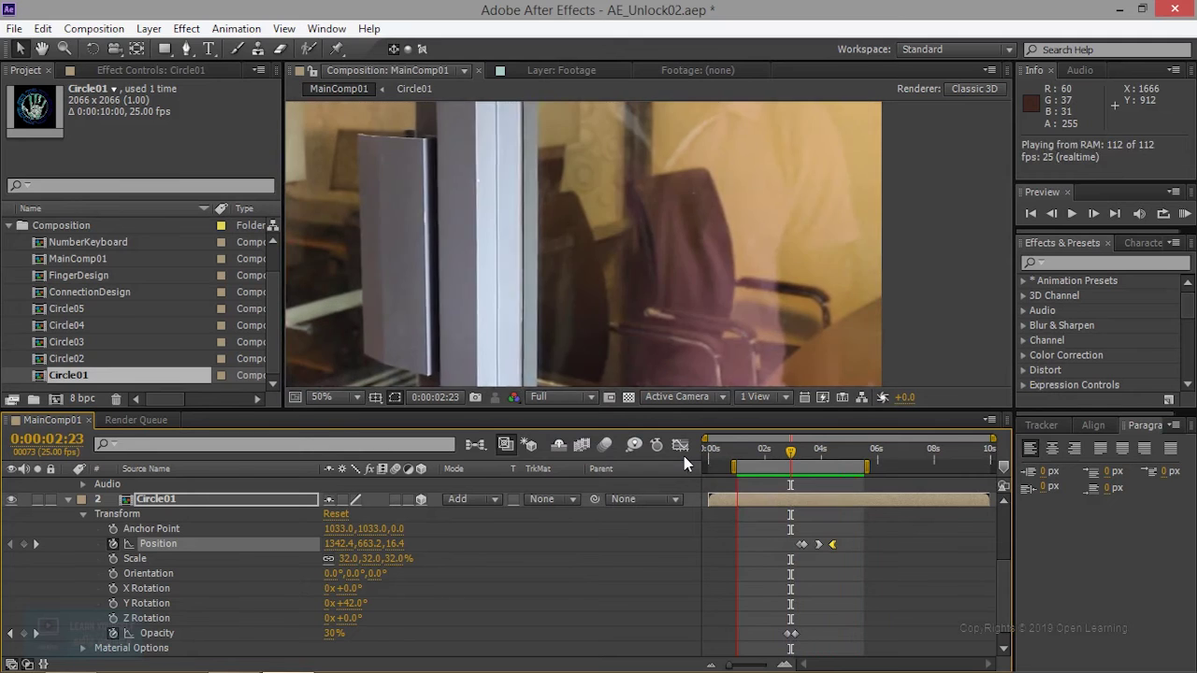
click(819, 547)
right_click(820, 546)
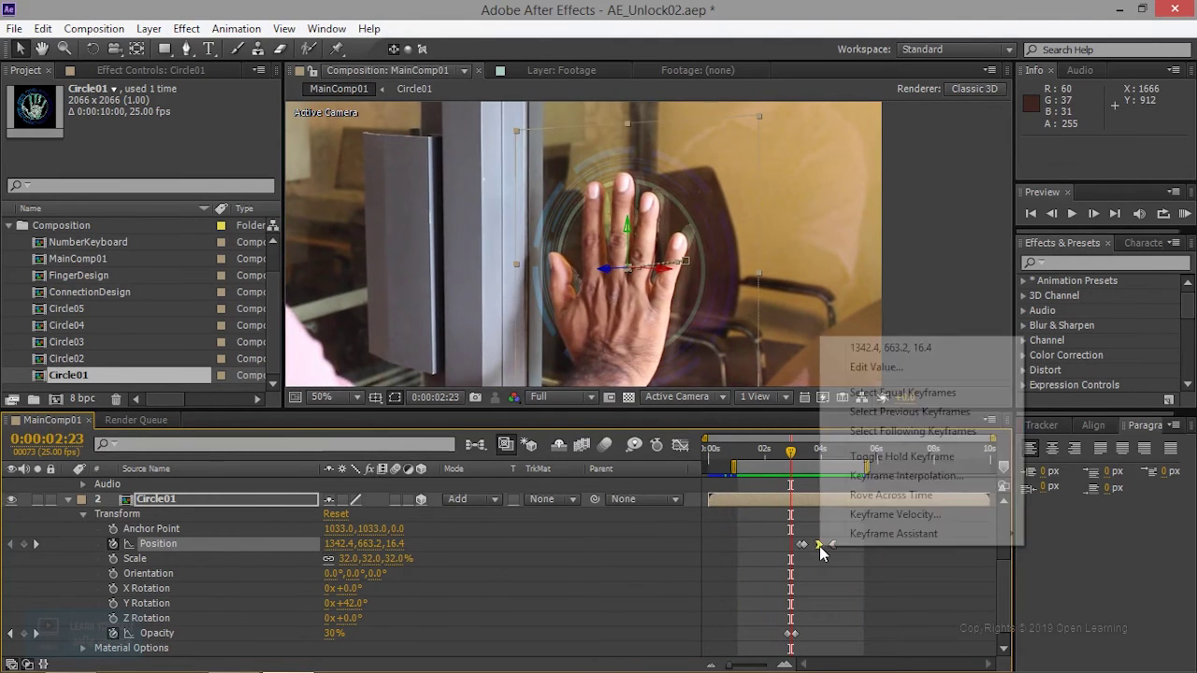
click(679, 447)
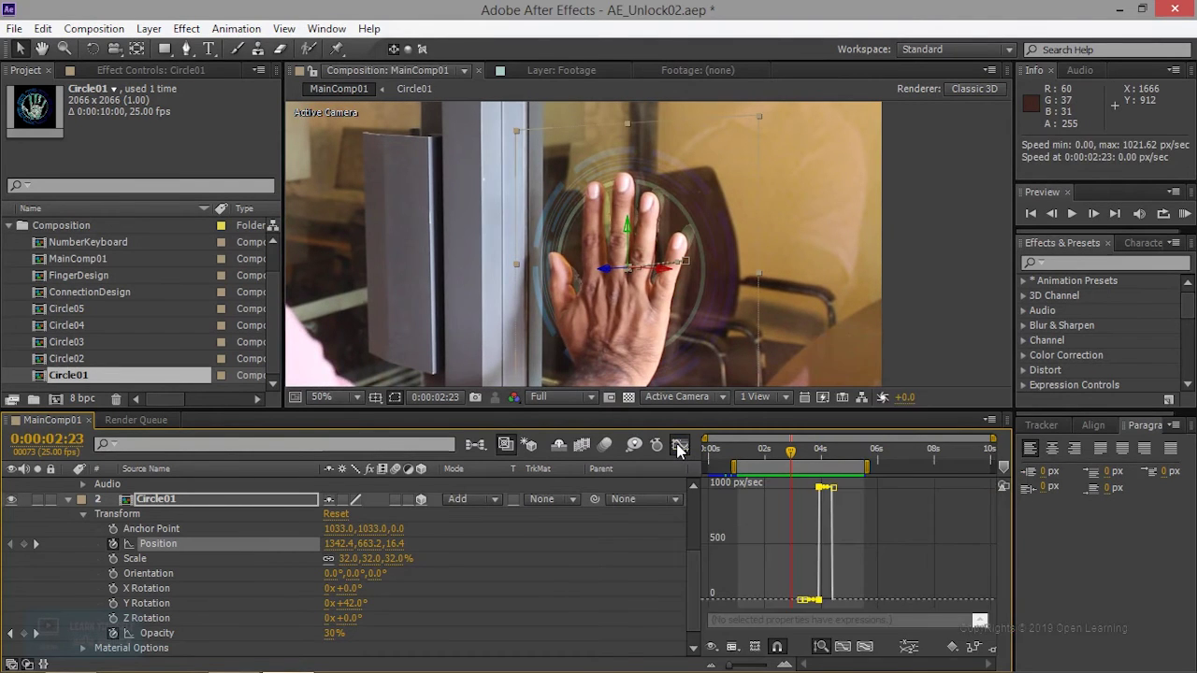
mouse_move(830, 519)
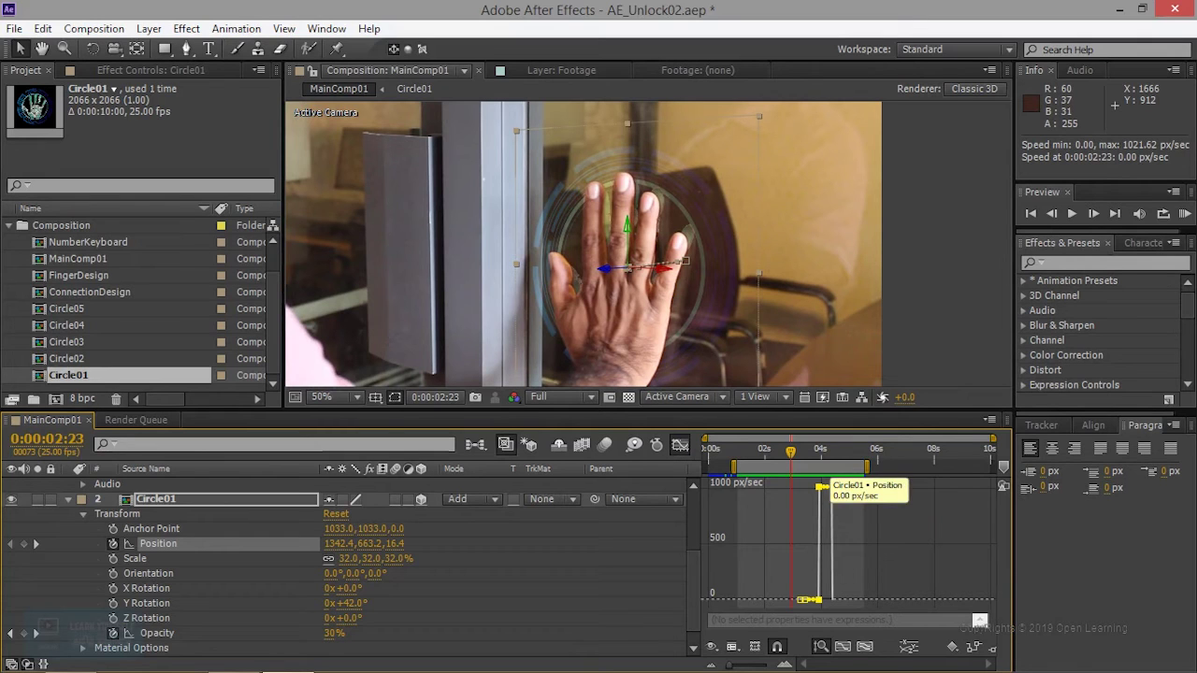
drag(819, 487, 820, 508)
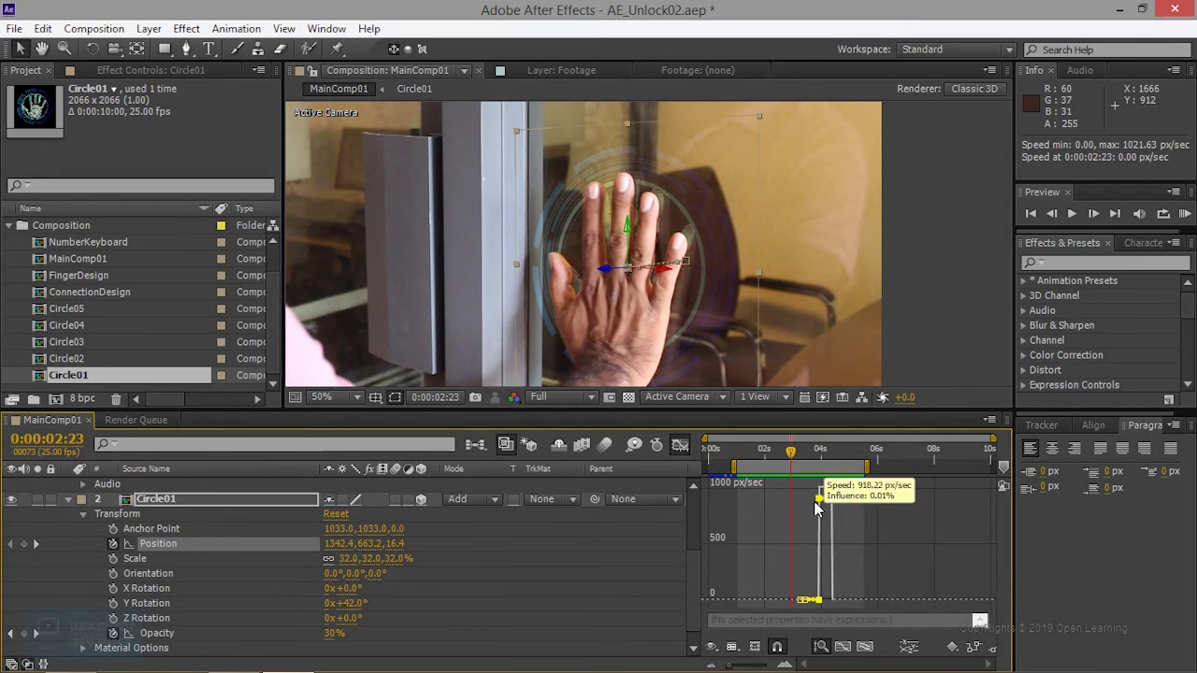
click(840, 507)
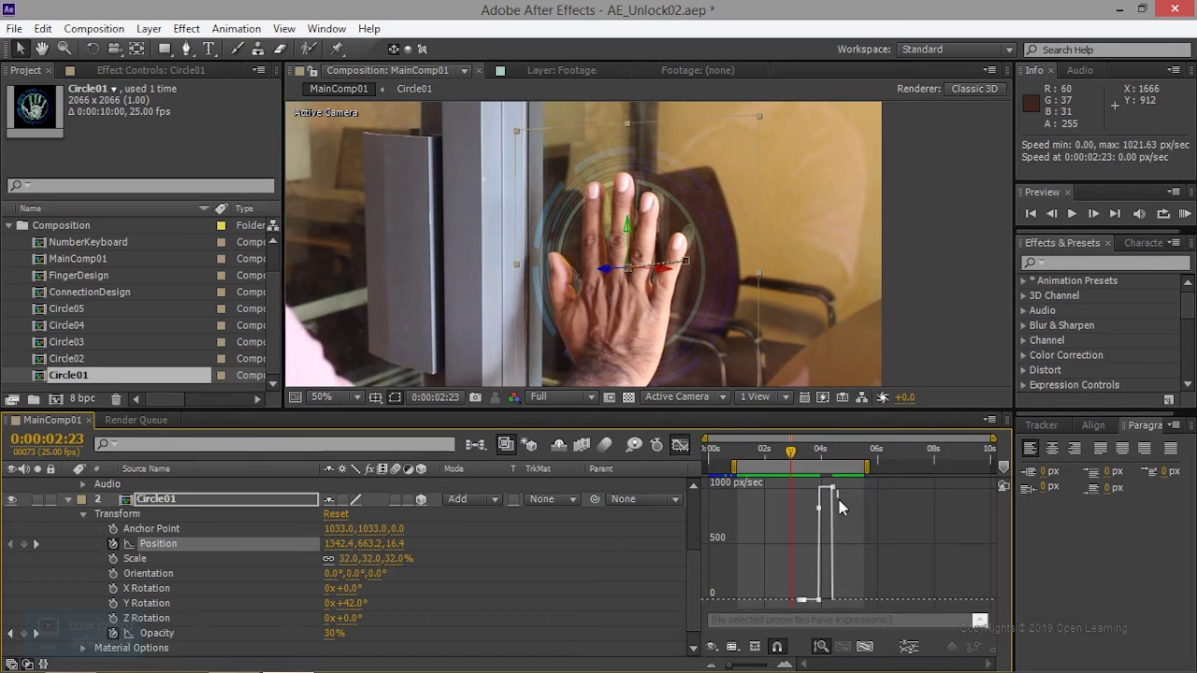
drag(838, 488, 841, 532)
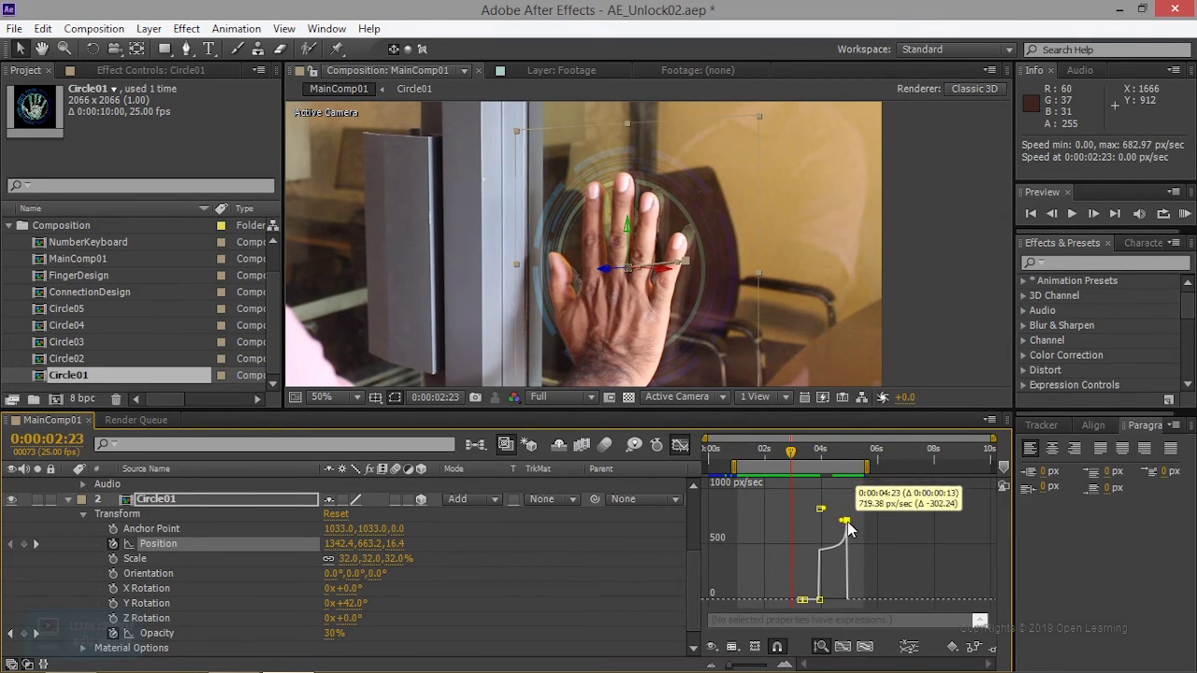
drag(840, 536, 835, 533)
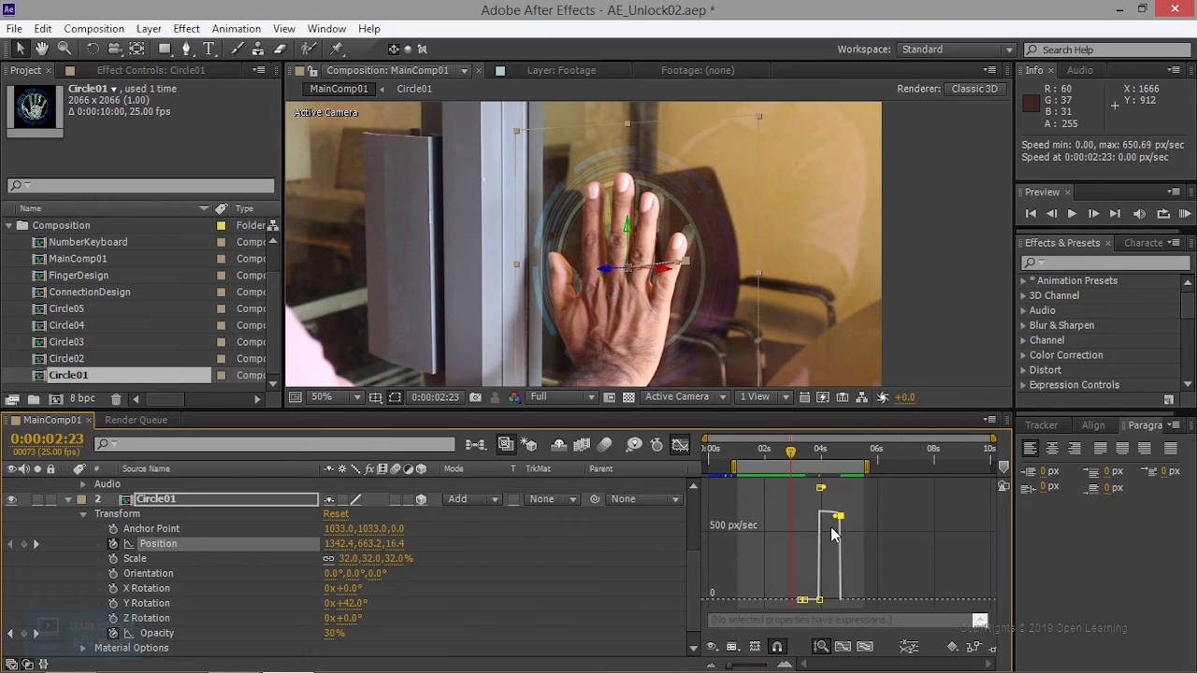
key(ctrl+z)
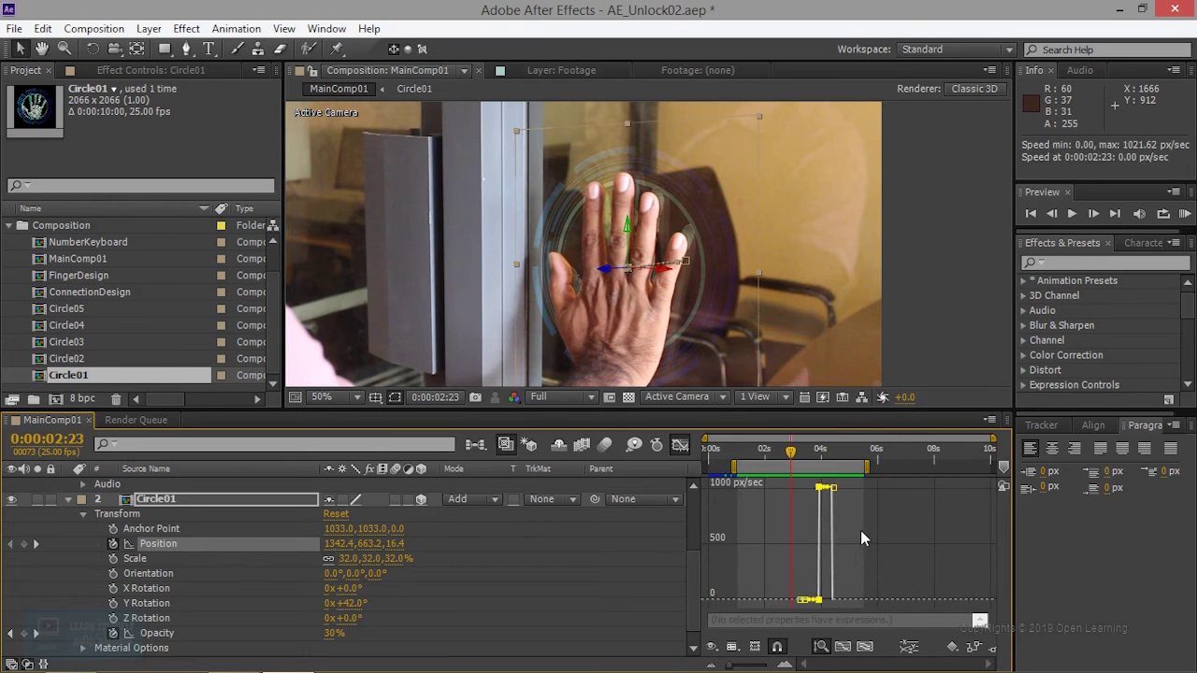
drag(810, 483, 827, 506)
right_click(825, 493)
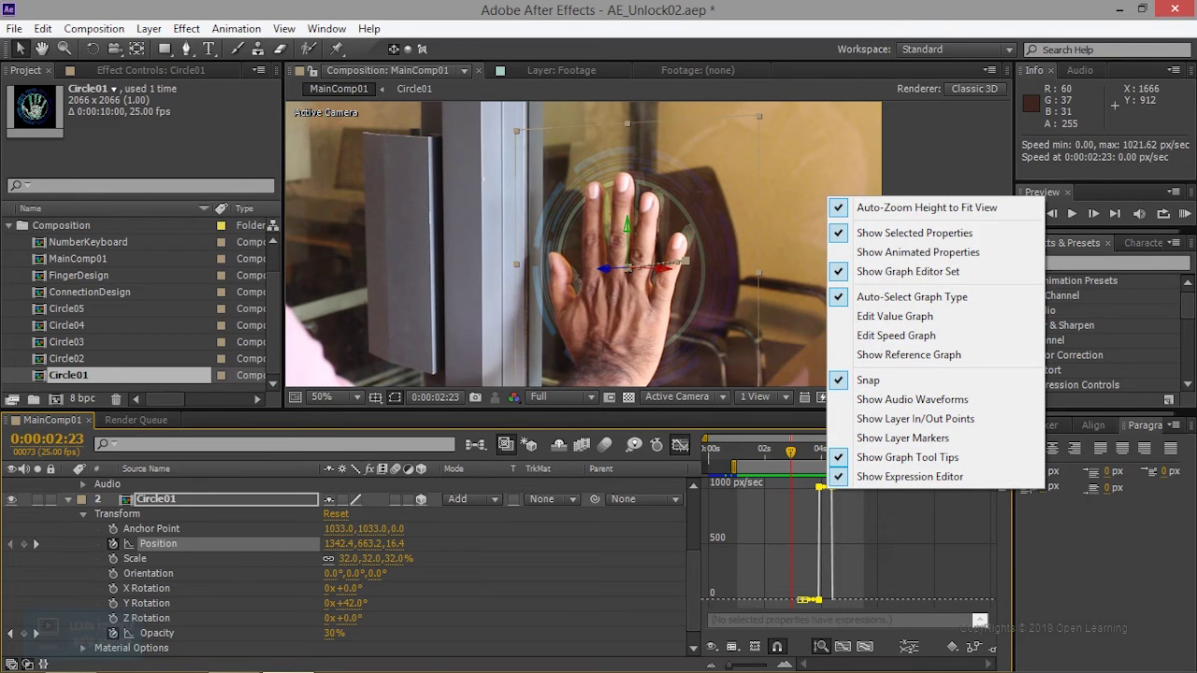
Step: Fit all Position keyframes in the graph and widen the Timeline panel for more room
click(864, 647)
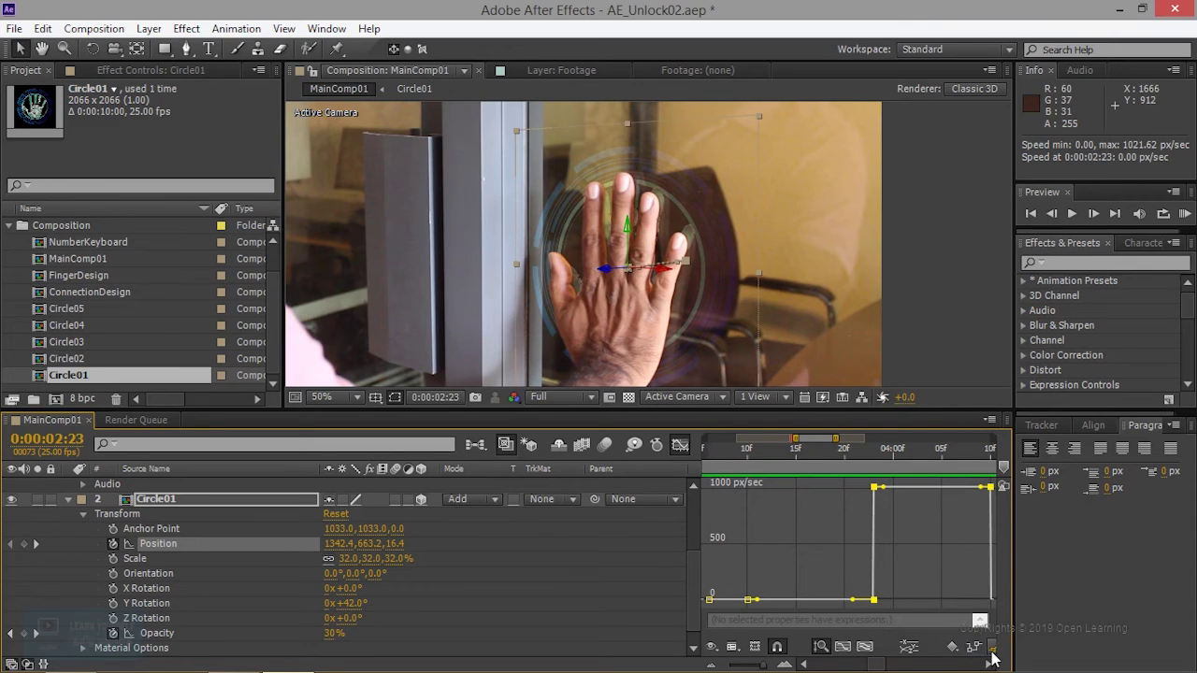
drag(1015, 560, 1075, 570)
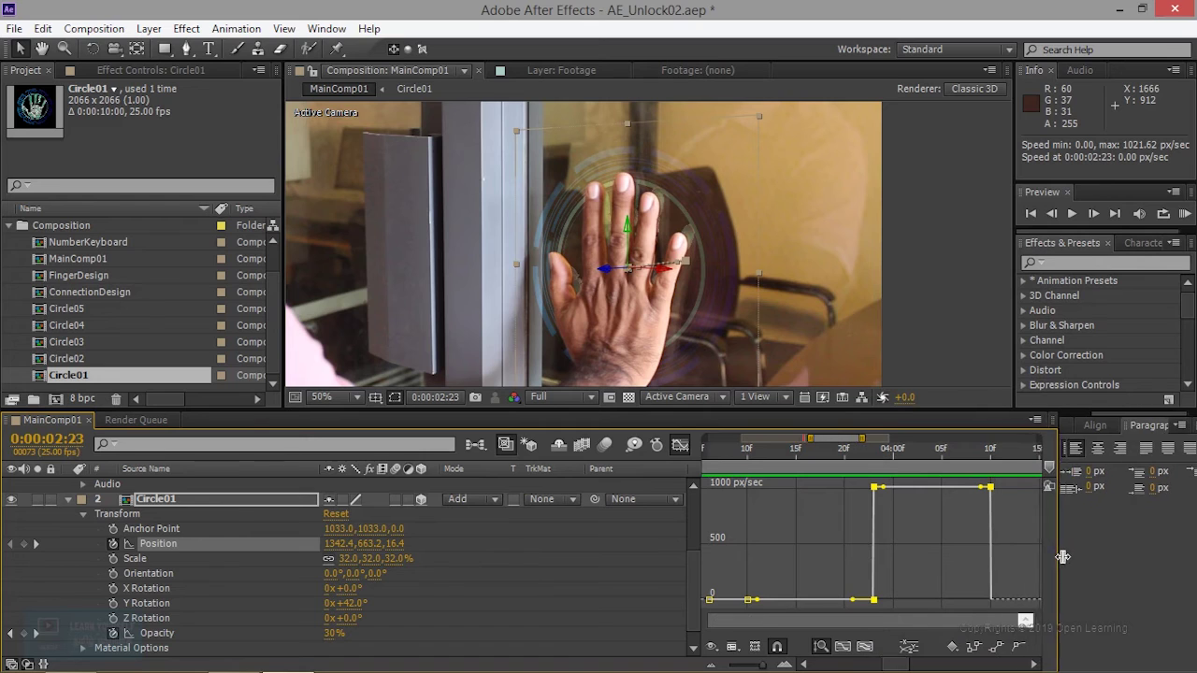
Step: Convert the speed keyframes to Auto Bezier, lower the peak to roughly 500 px/sec, and preview
click(1025, 647)
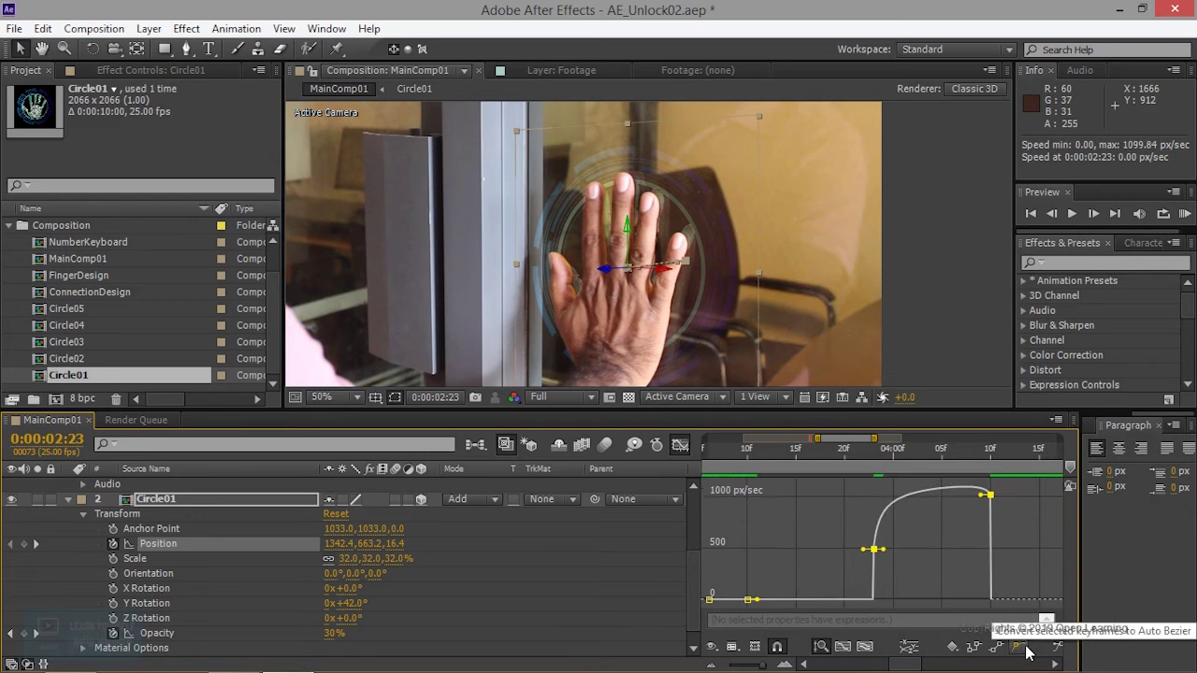
click(999, 568)
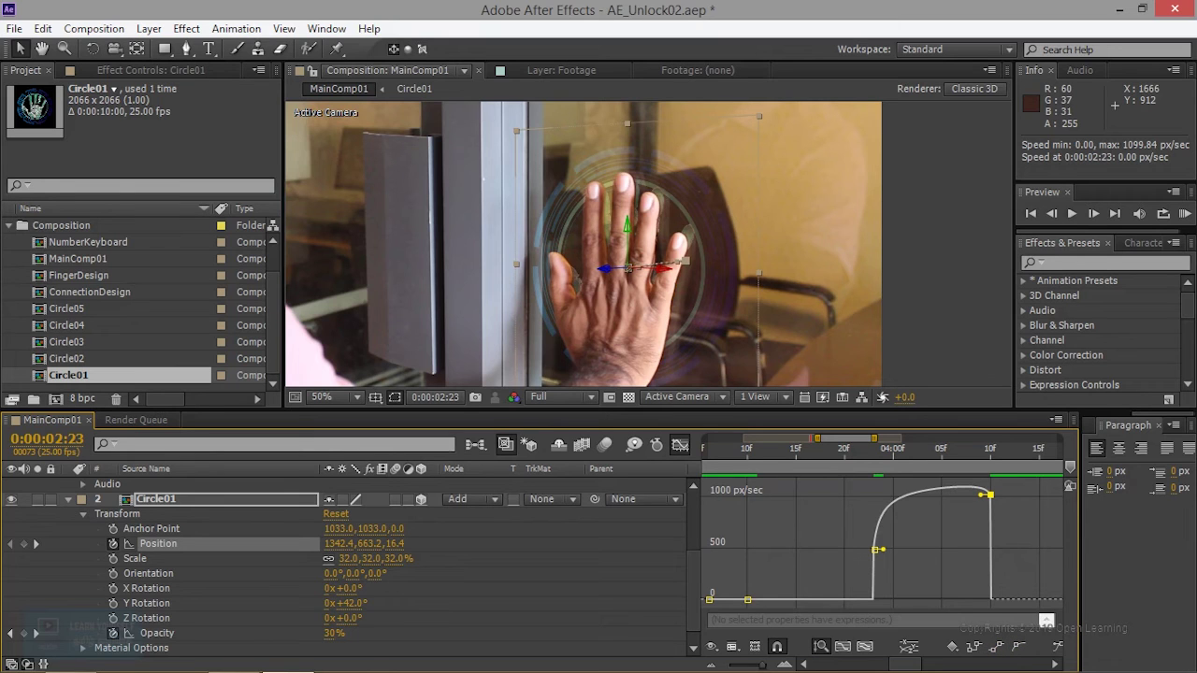
drag(995, 496, 995, 547)
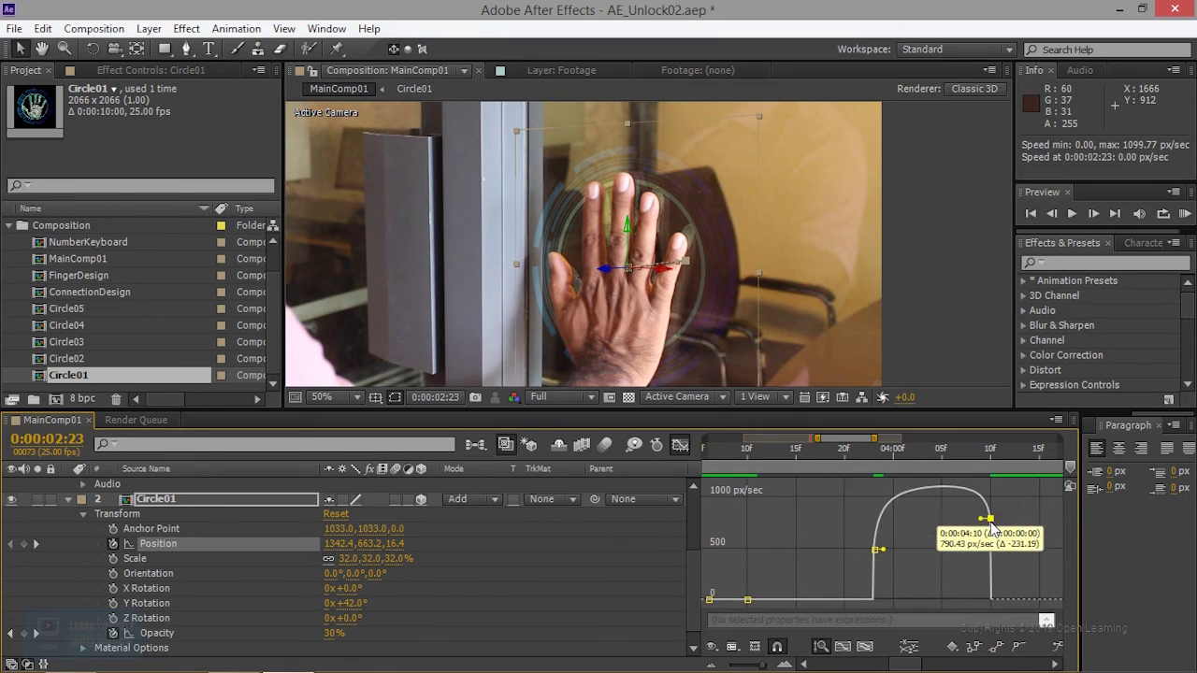
drag(995, 546, 997, 555)
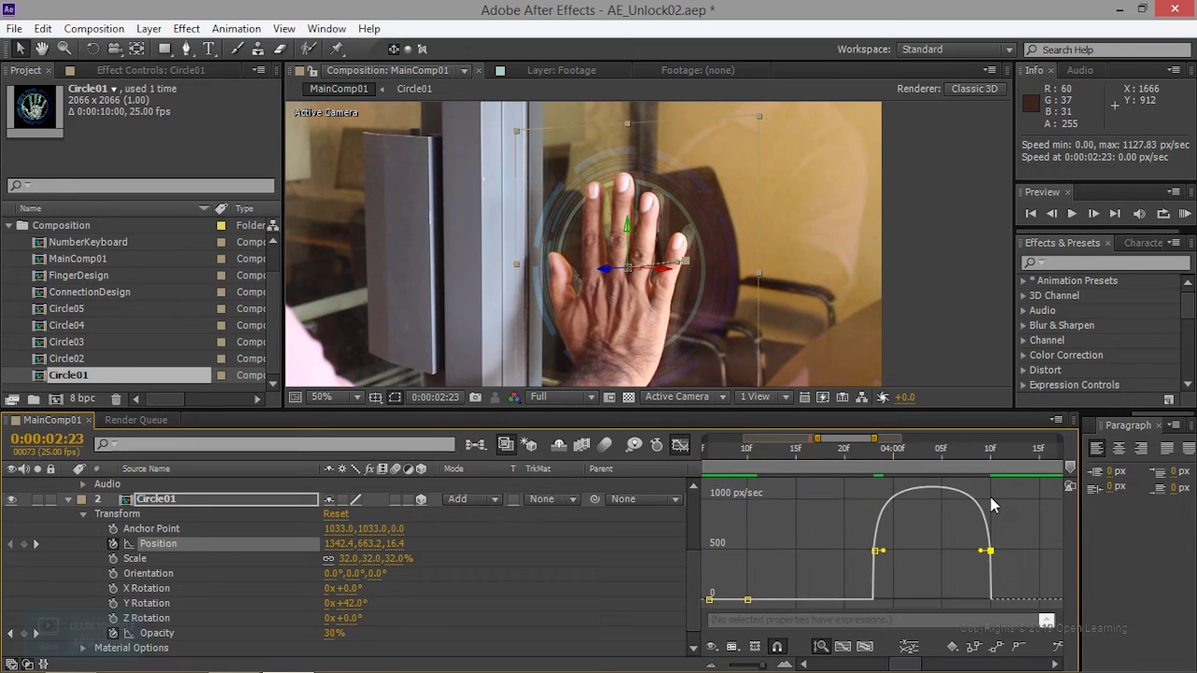
key(KP_0)
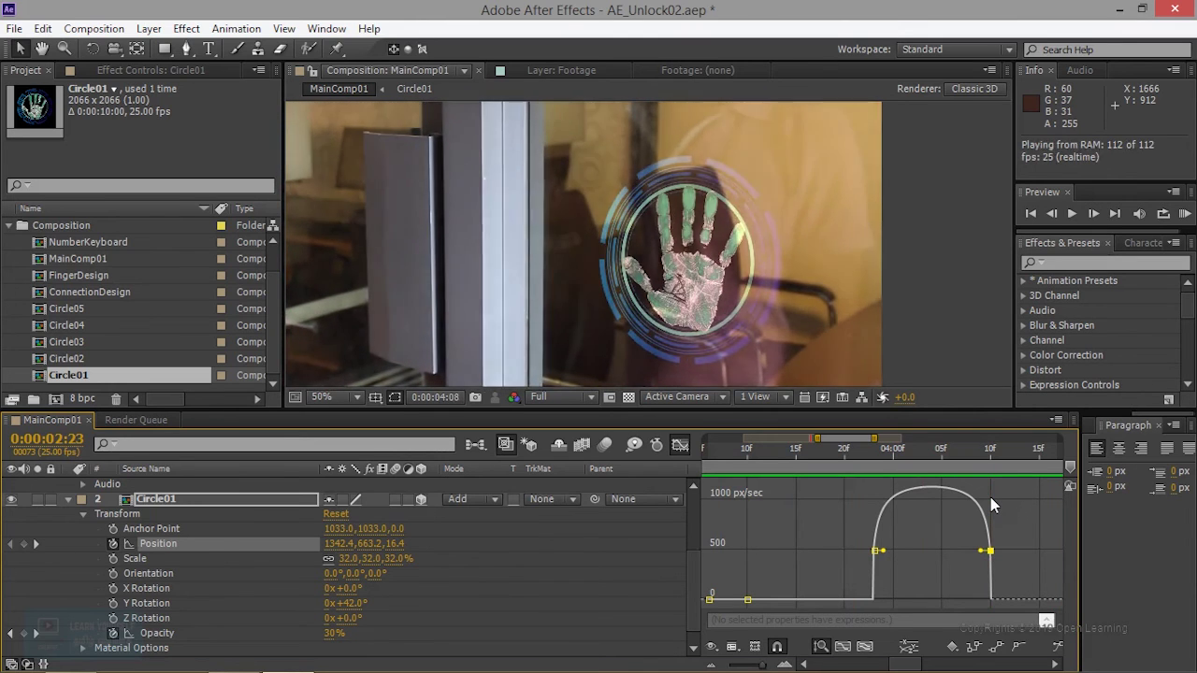
key(space)
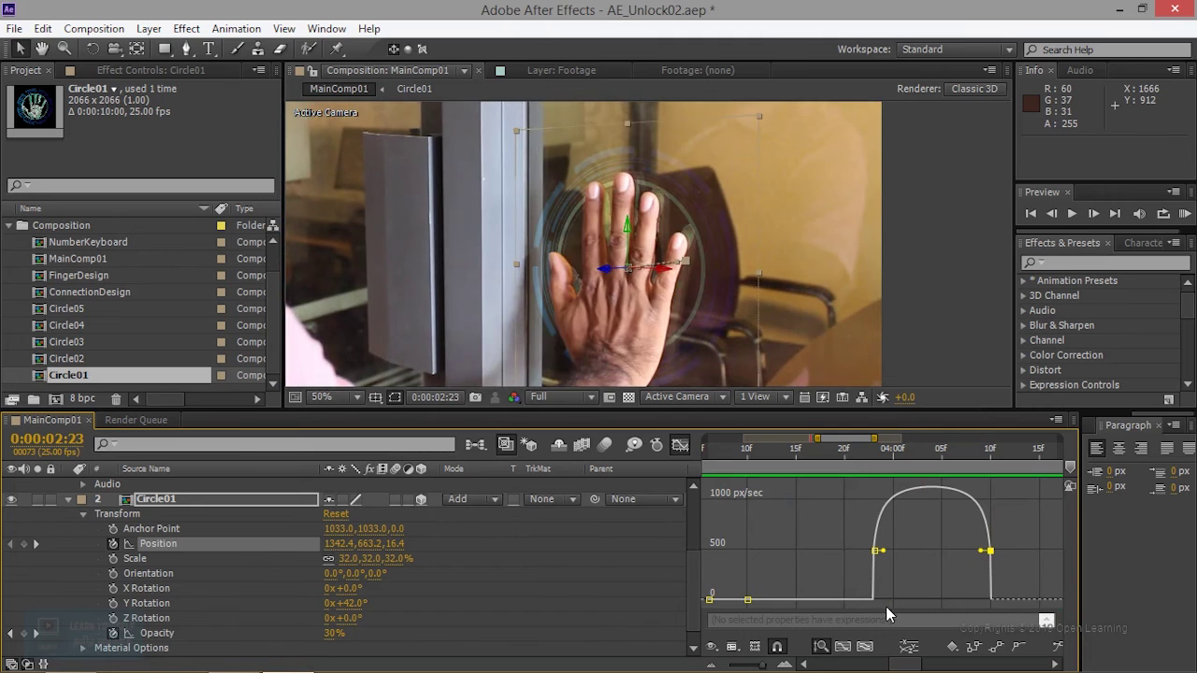
Step: Set ease influence to about 70%, drop the 04:10 key to ~262 px/sec, preview, and exit the graph
click(871, 553)
drag(862, 551, 832, 596)
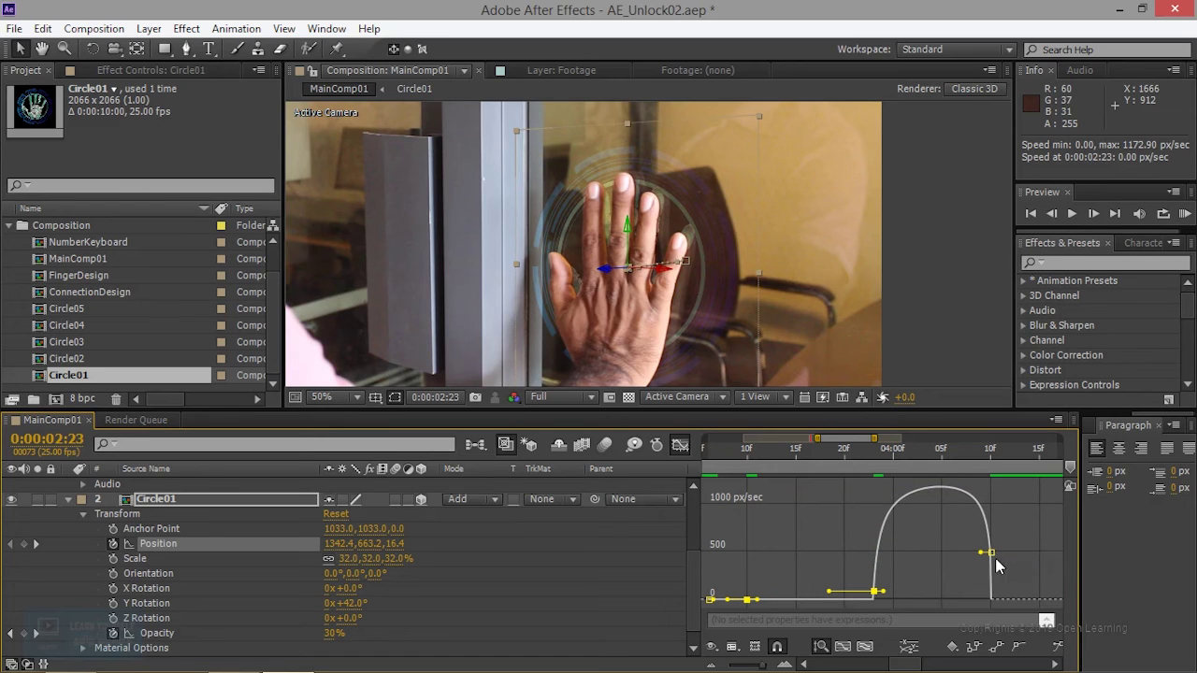
drag(993, 553, 1020, 608)
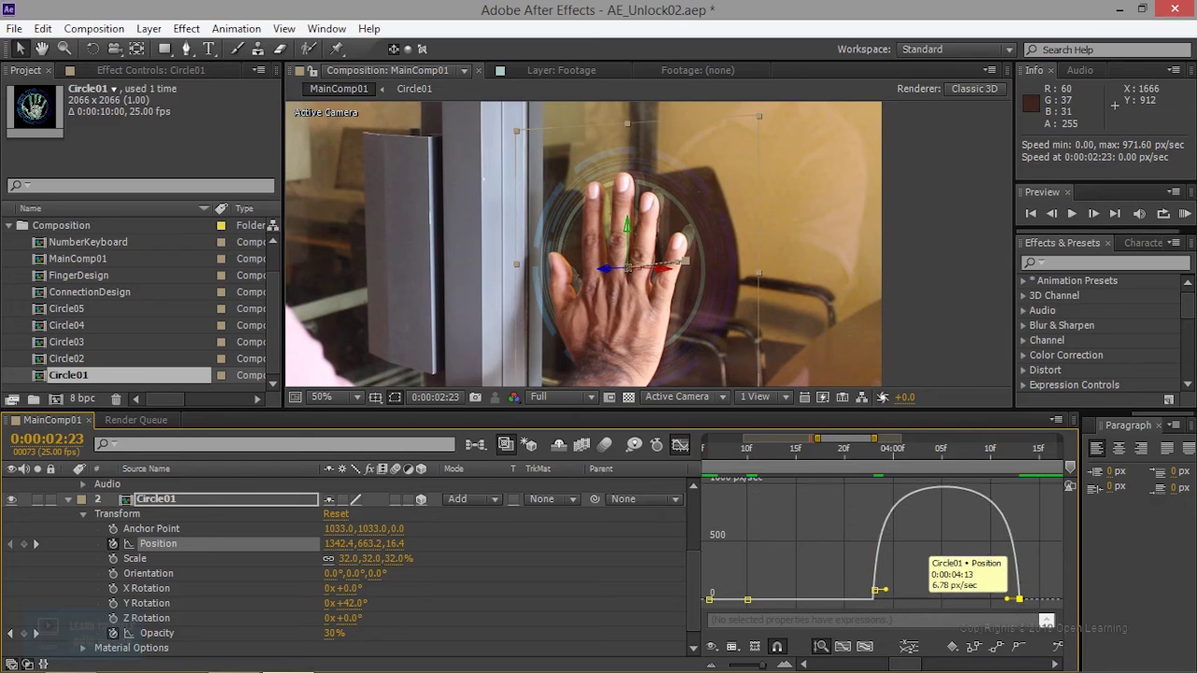
key(KP_0)
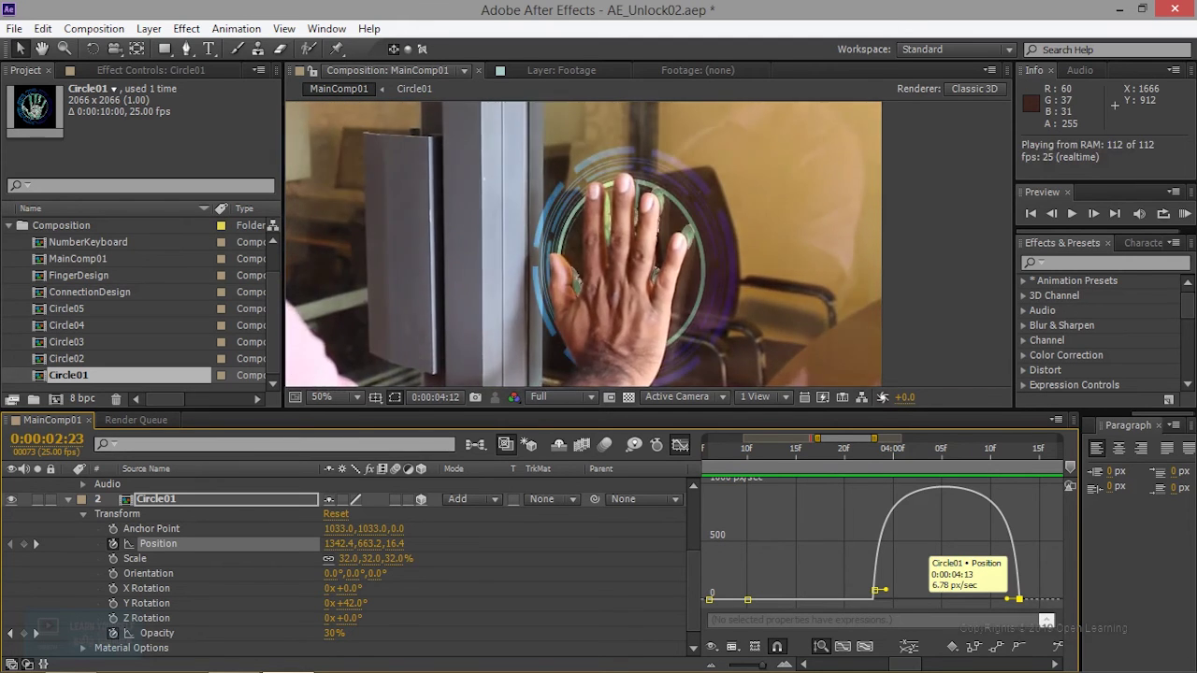
key(space)
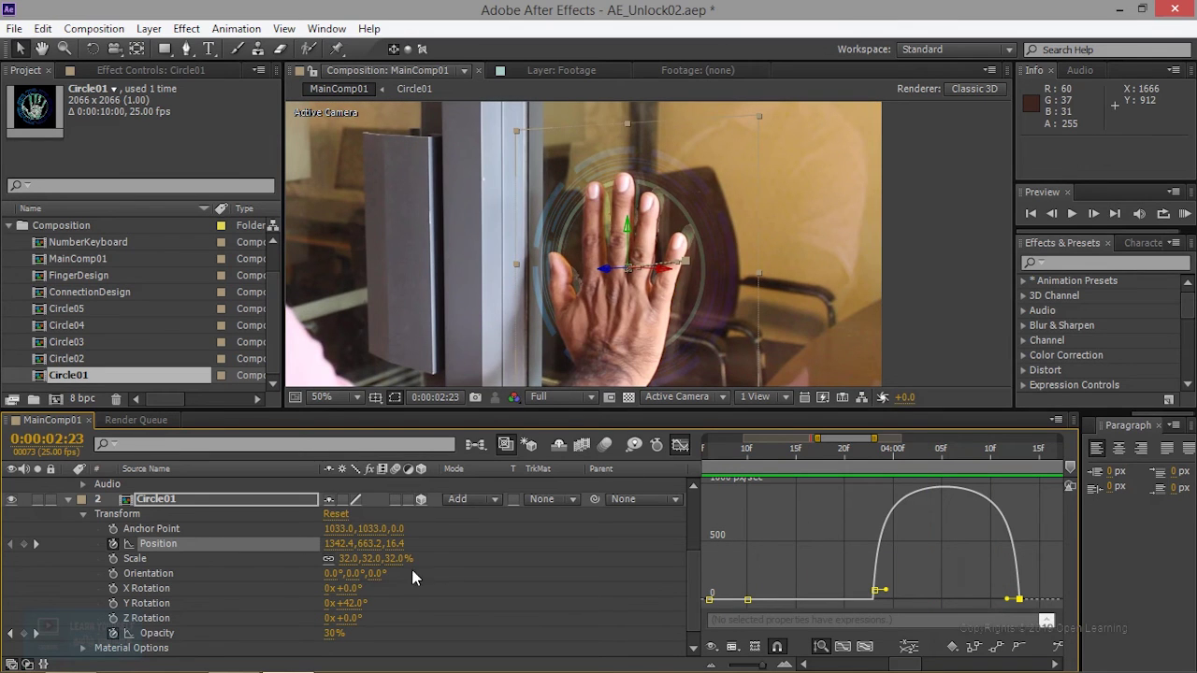
click(680, 445)
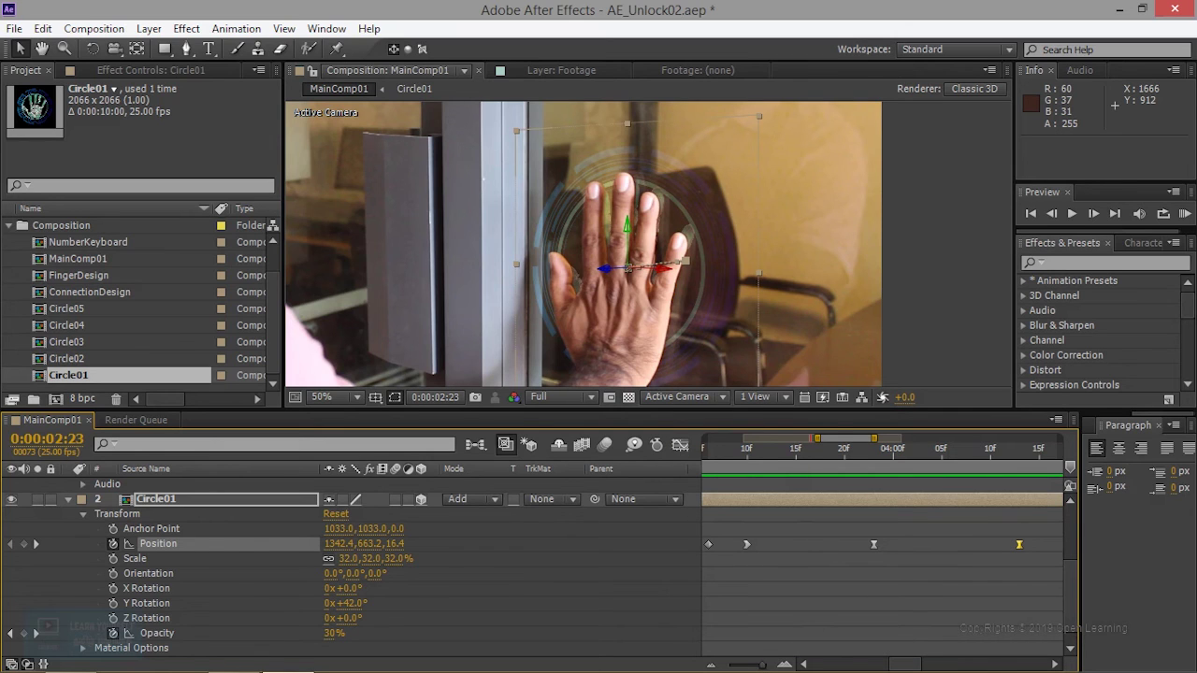
Step: Zoom the timeline out to whole seconds and double-click Circle01 to open its precomp
drag(762, 668, 754, 670)
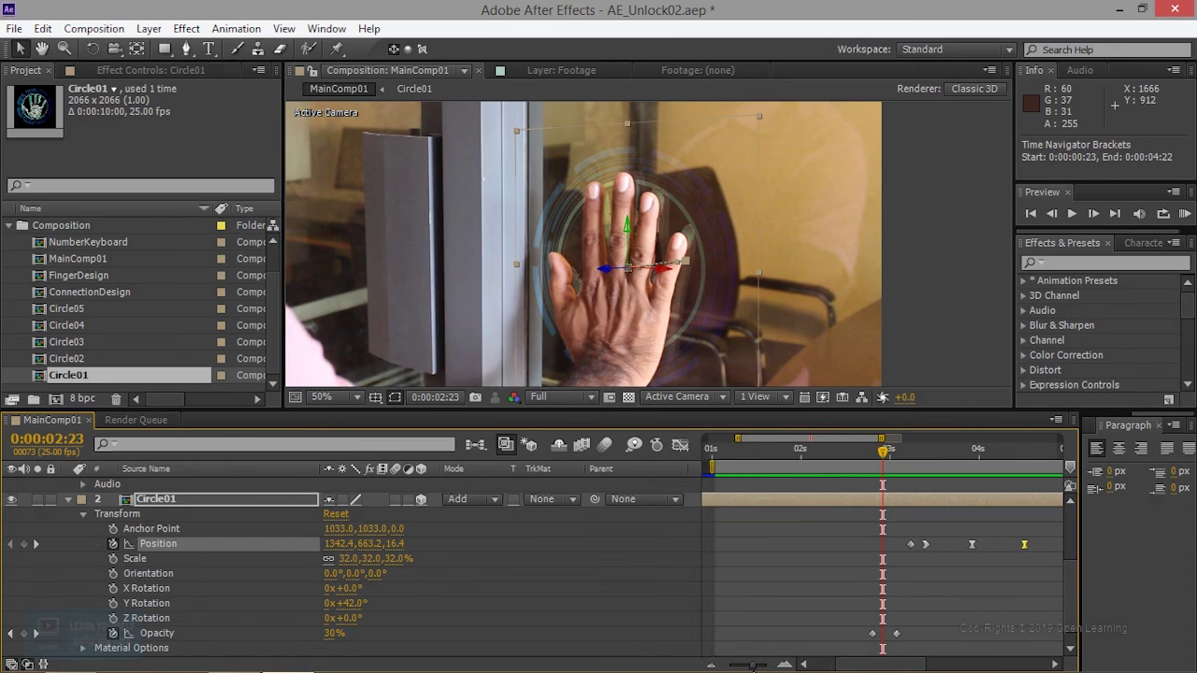
double_click(164, 503)
scroll(786, 315, up, 3)
scroll(785, 315, down, 4)
scroll(781, 317, up, 3)
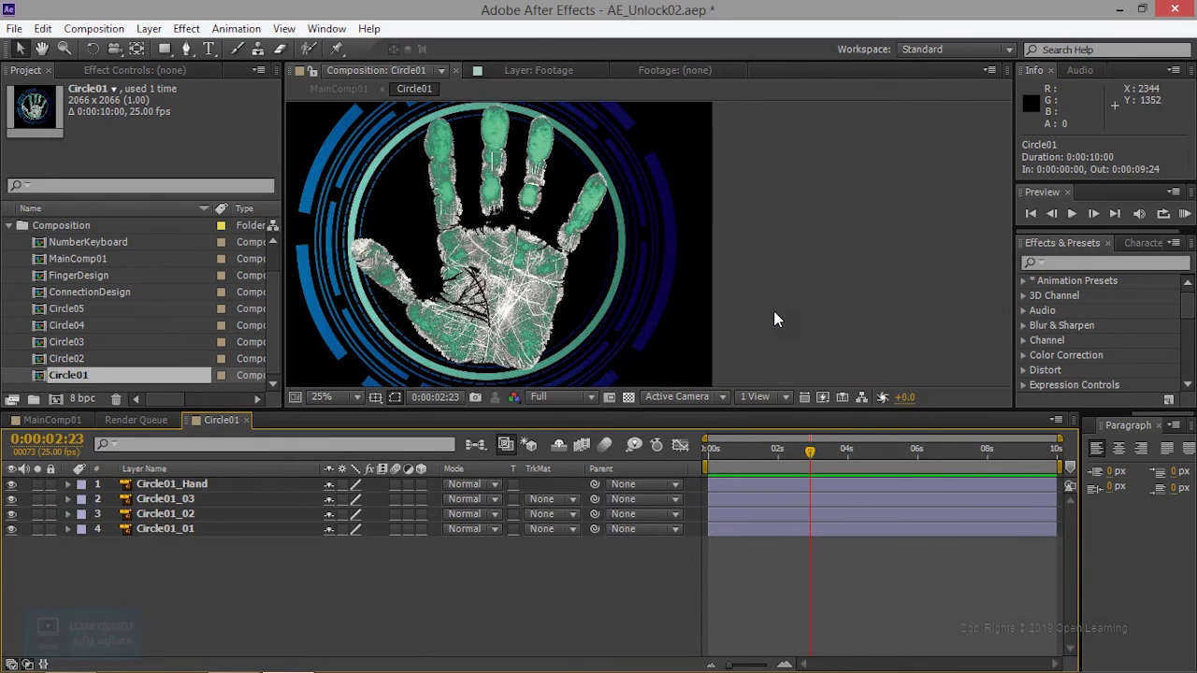
Step: Hide the Circle01_03, Circle01_02 and Circle01_01 rings, leaving only Circle01_Hand visible
click(182, 529)
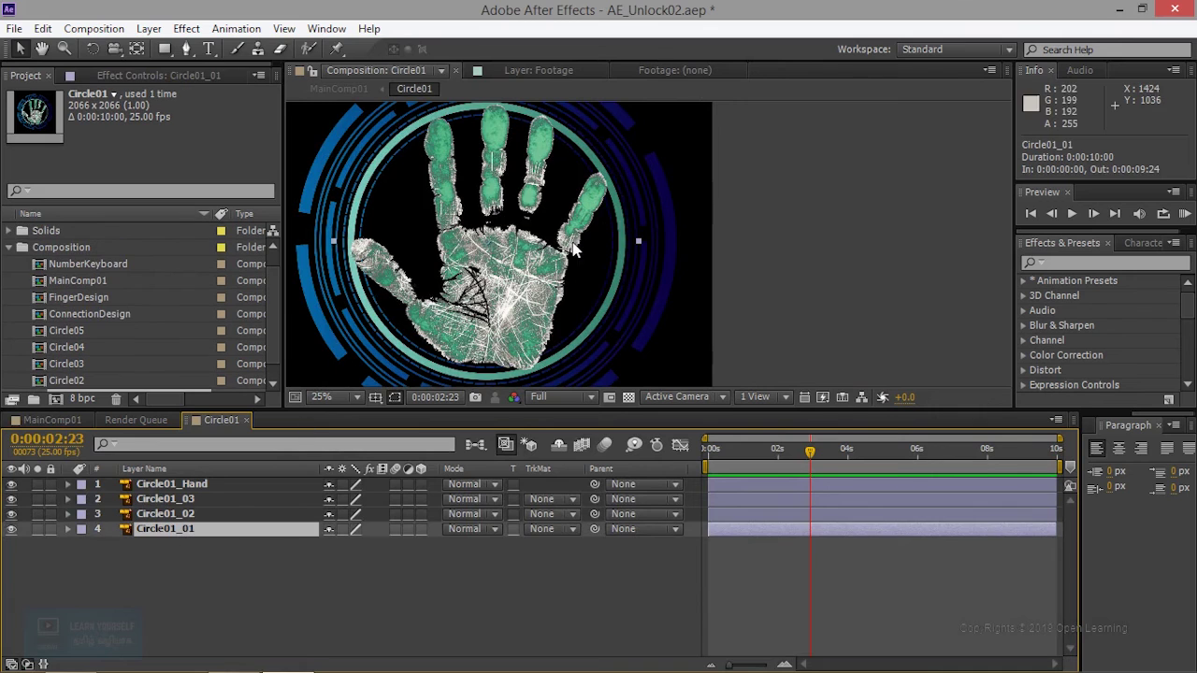
scroll(598, 302, down, 1)
scroll(598, 303, up, 1)
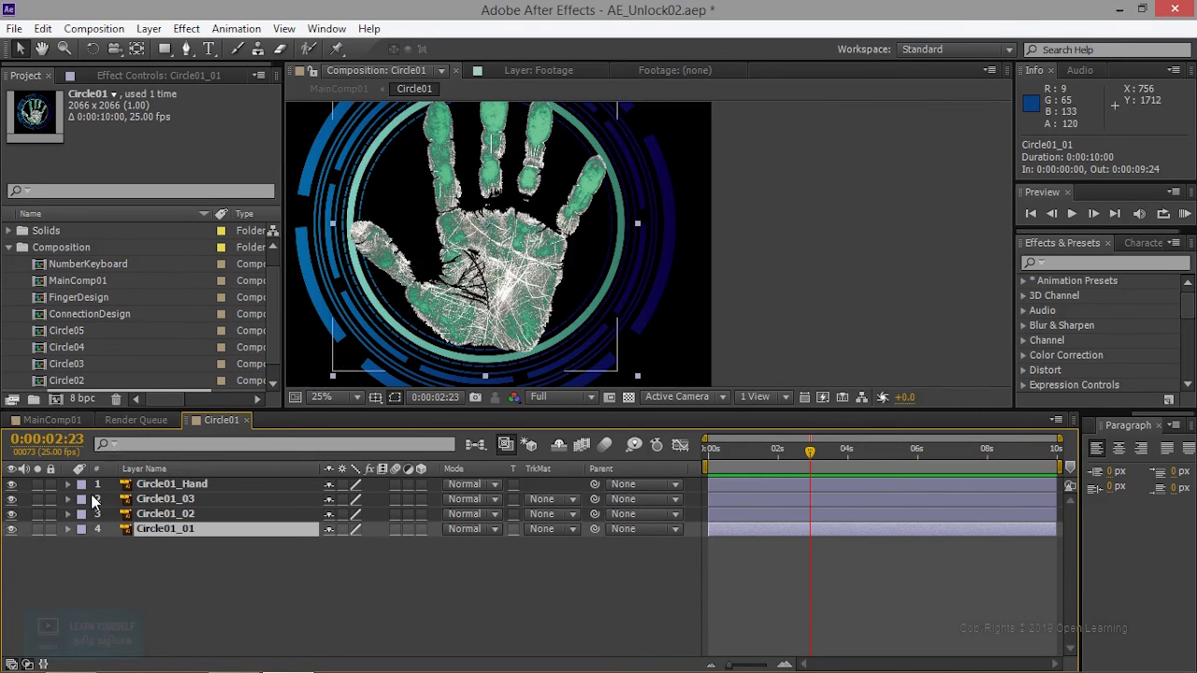
click(12, 529)
click(13, 530)
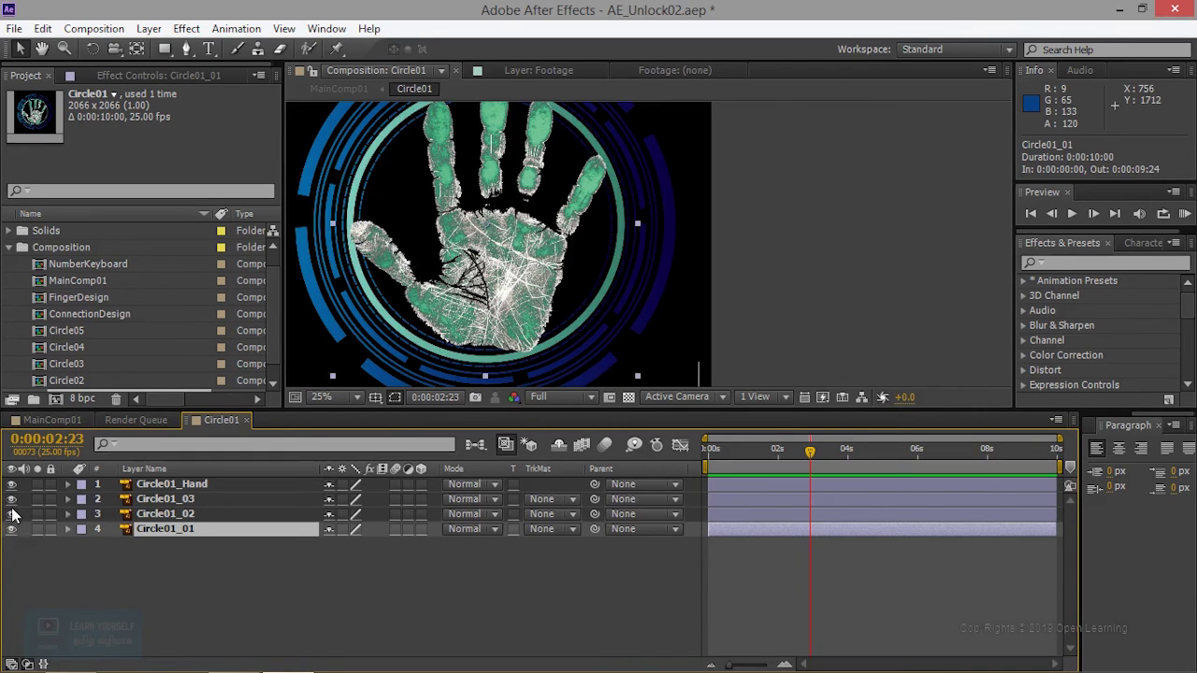
click(11, 513)
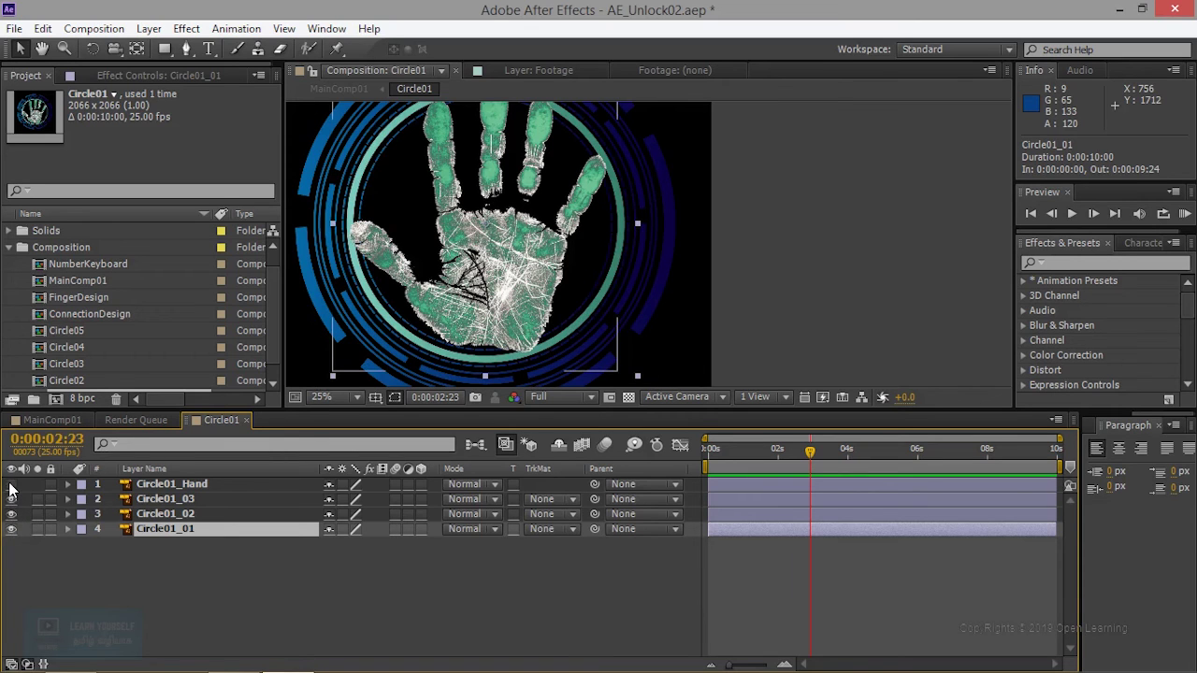
click(11, 485)
click(11, 484)
click(12, 500)
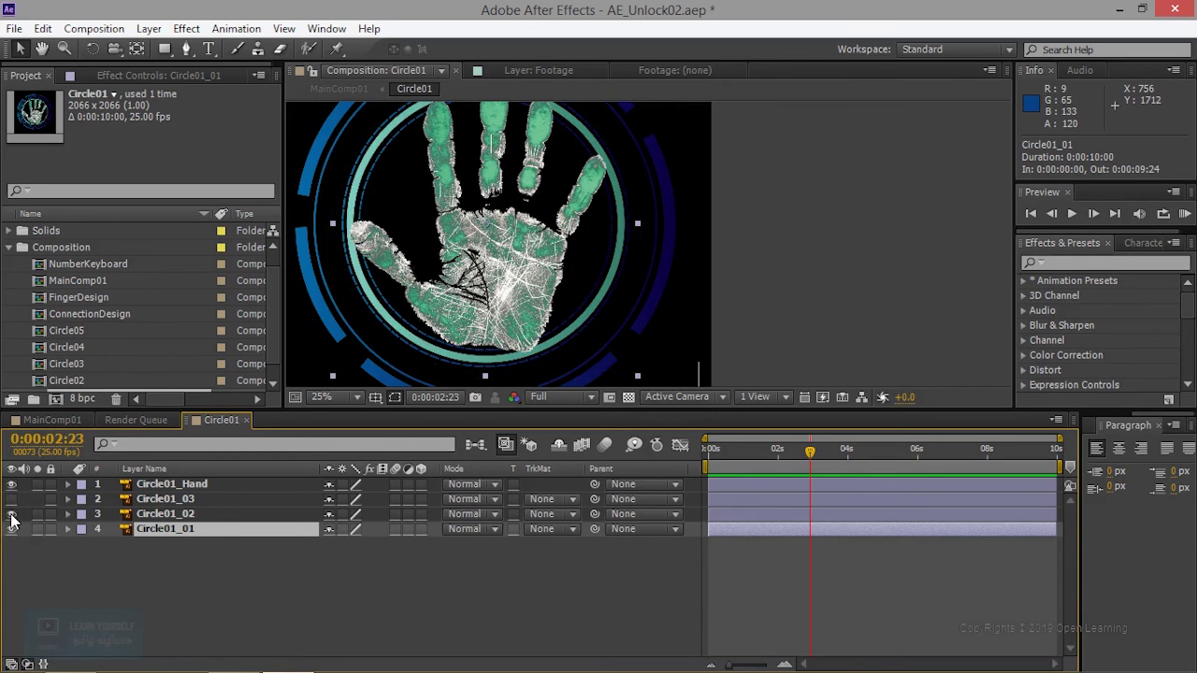
click(11, 514)
click(11, 529)
click(152, 500)
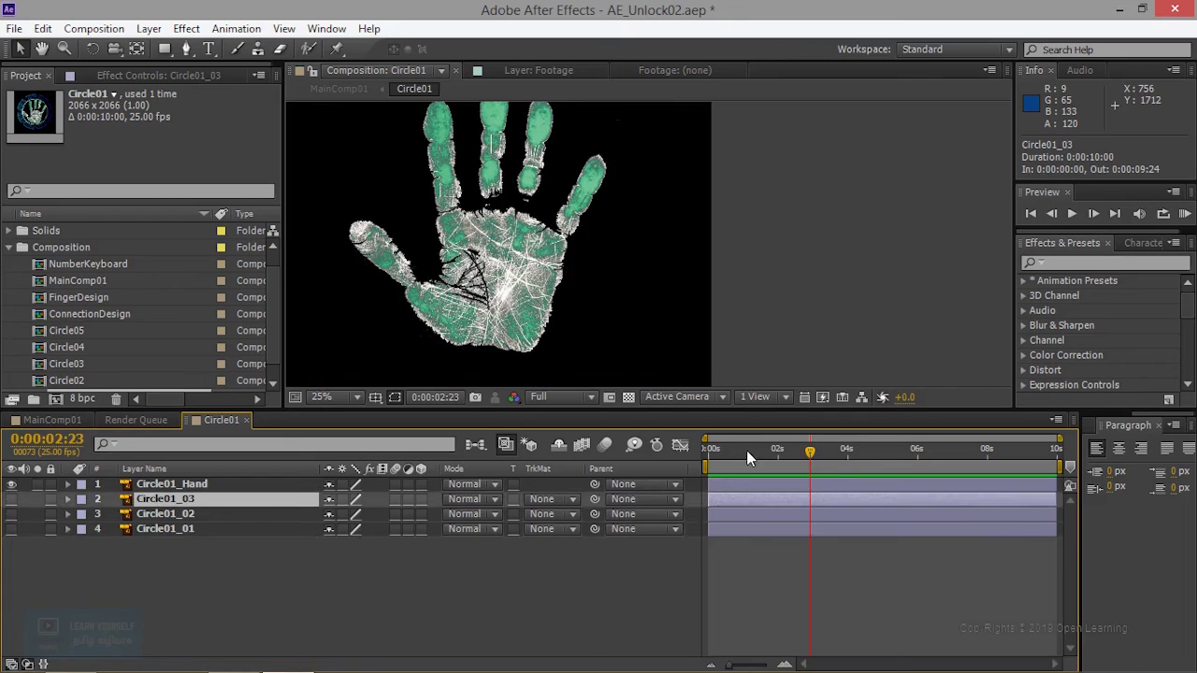
Step: Move the playhead back to 0 and return to the MainComp01 timeline
drag(813, 464, 666, 467)
scroll(855, 321, down, 2)
scroll(855, 321, up, 2)
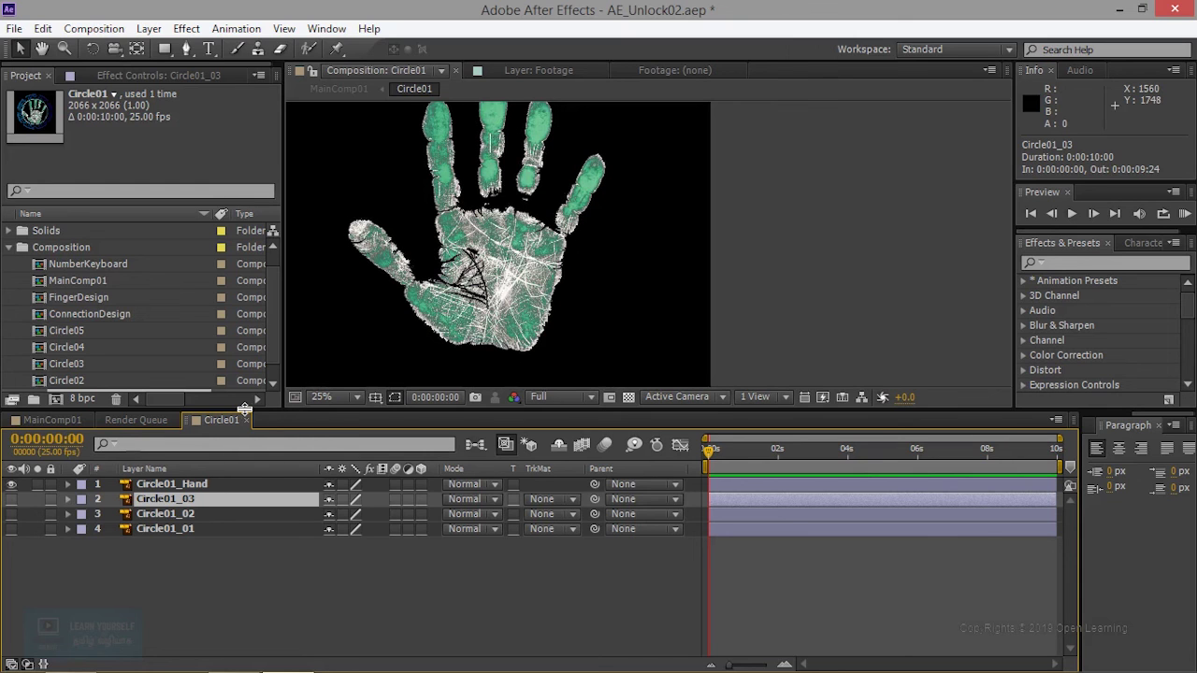
click(52, 420)
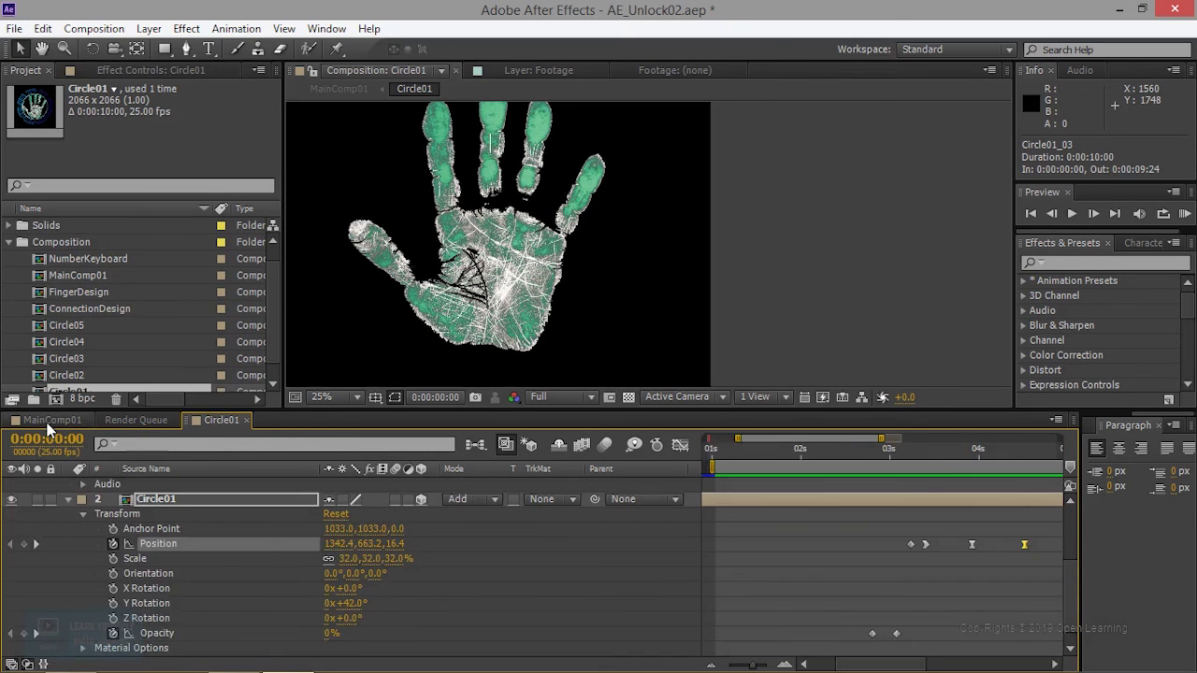
mouse_move(816, 454)
mouse_down()
mouse_move(758, 464)
mouse_move(963, 473)
mouse_up()
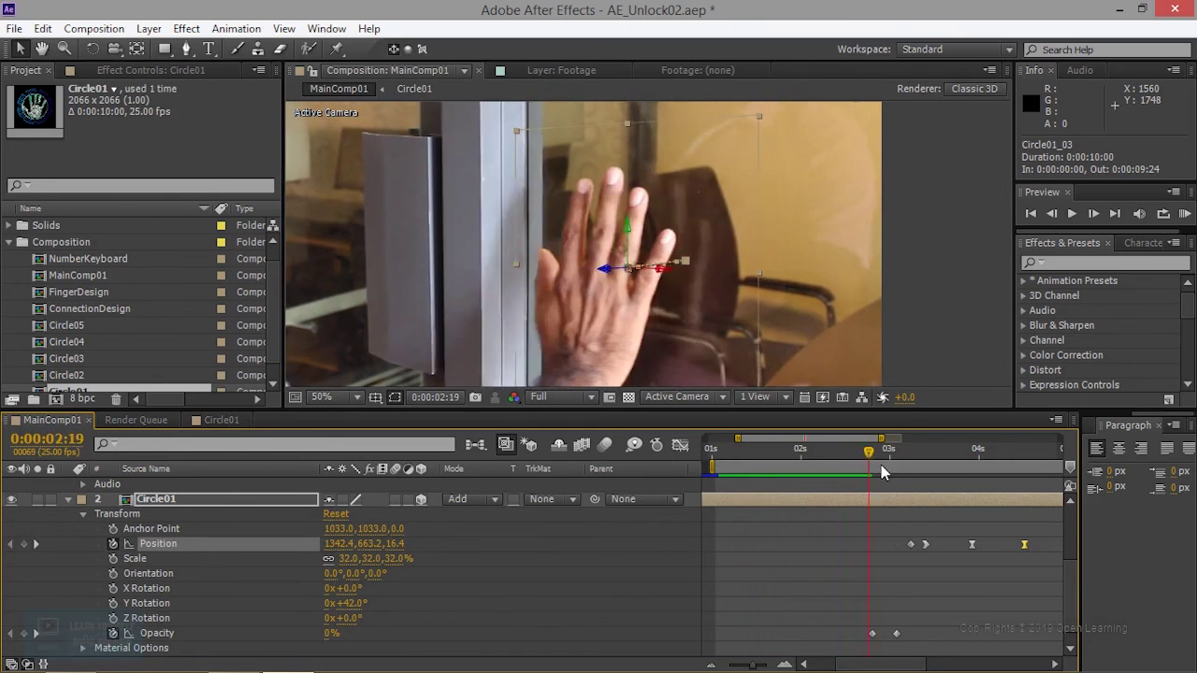
drag(963, 473, 742, 481)
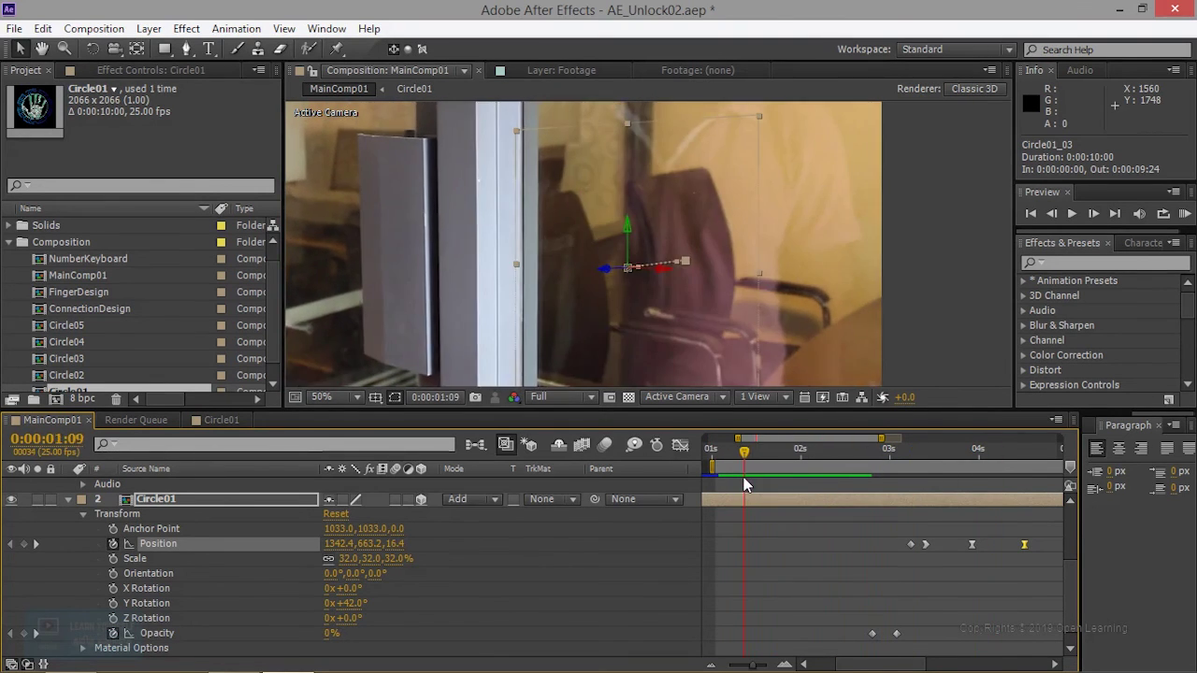
double_click(814, 237)
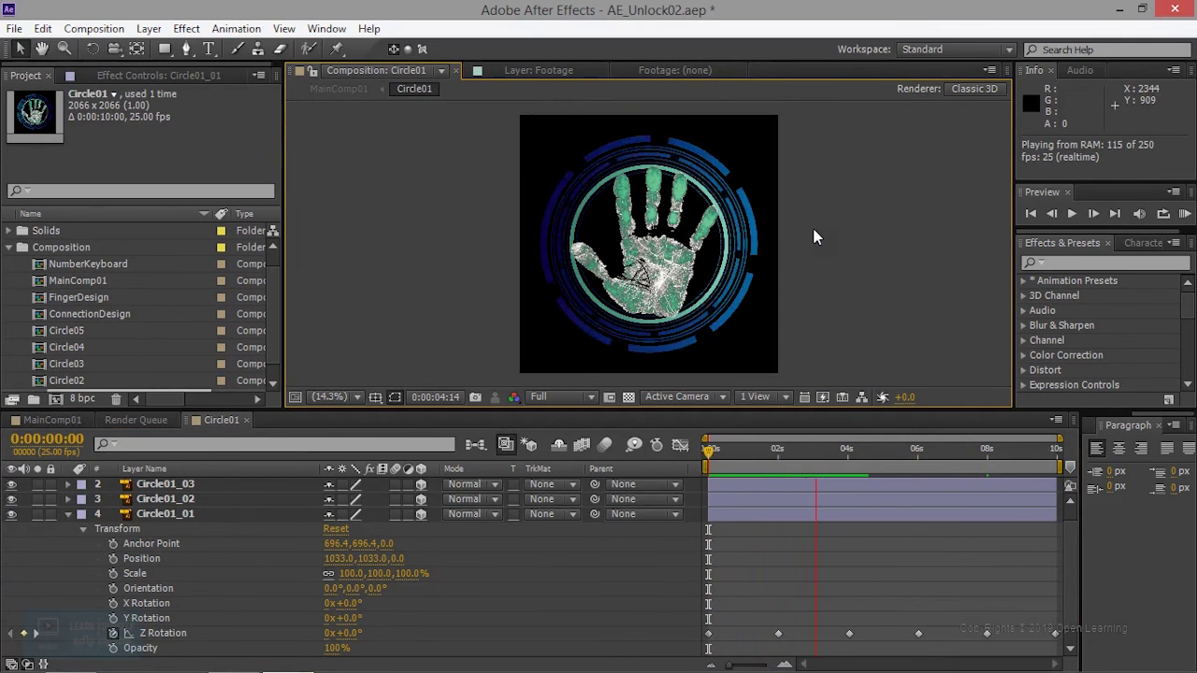
key(space)
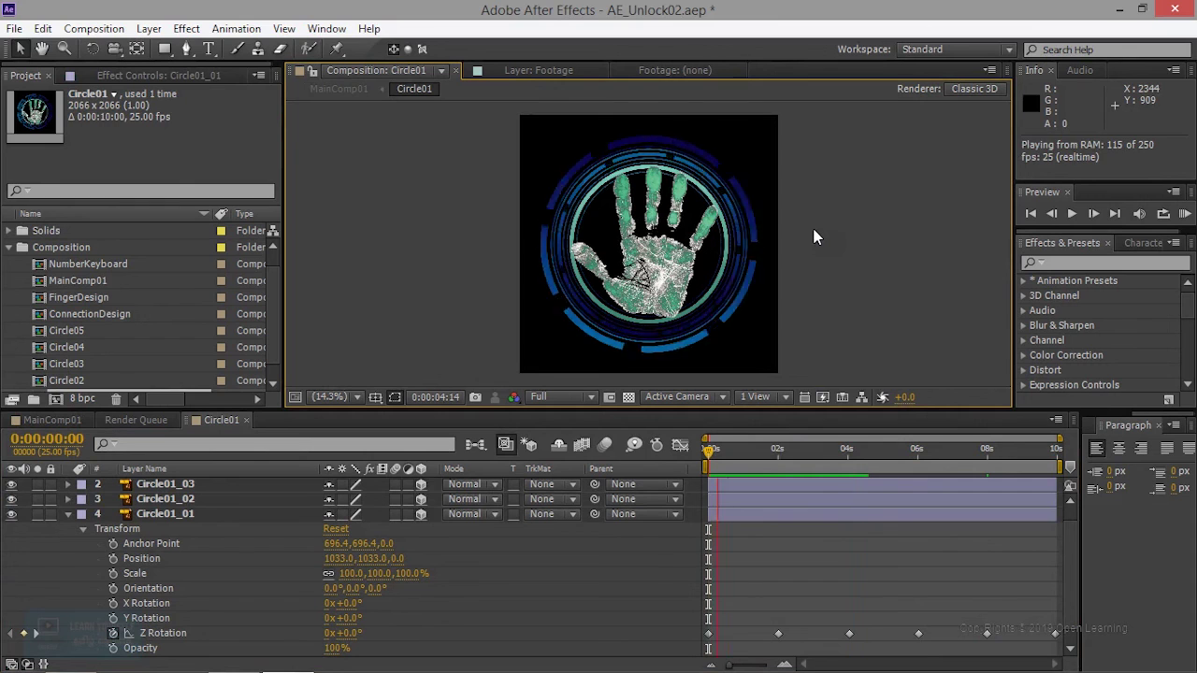
click(17, 421)
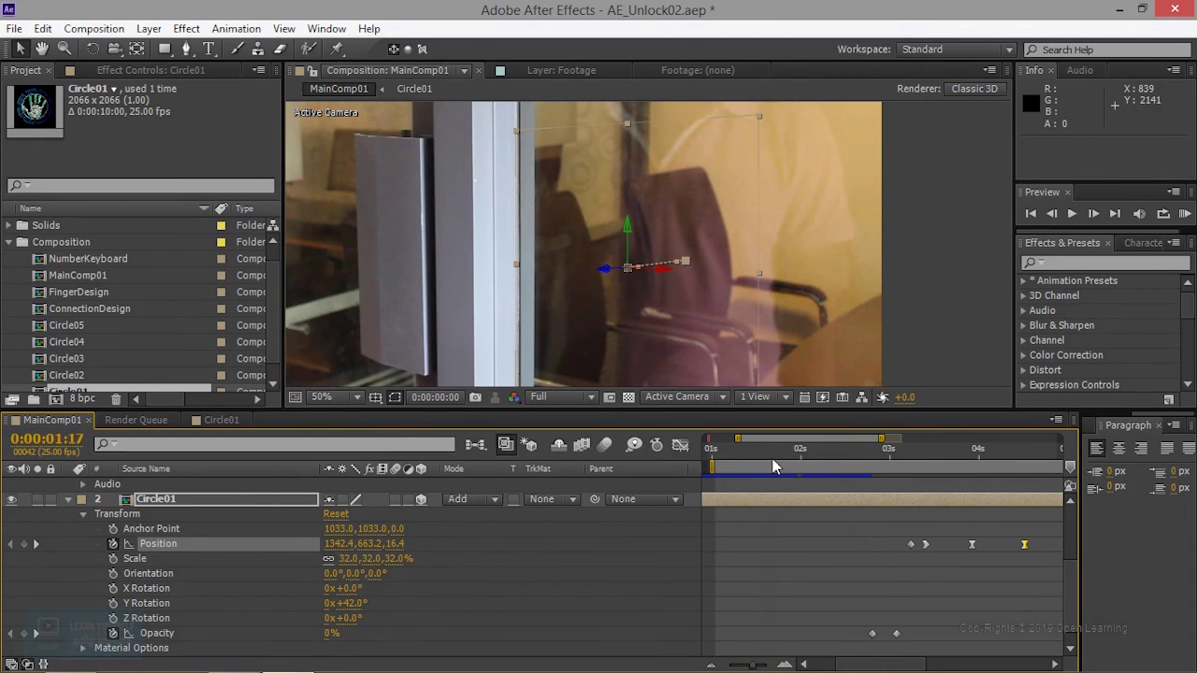
click(744, 453)
key(KP_0)
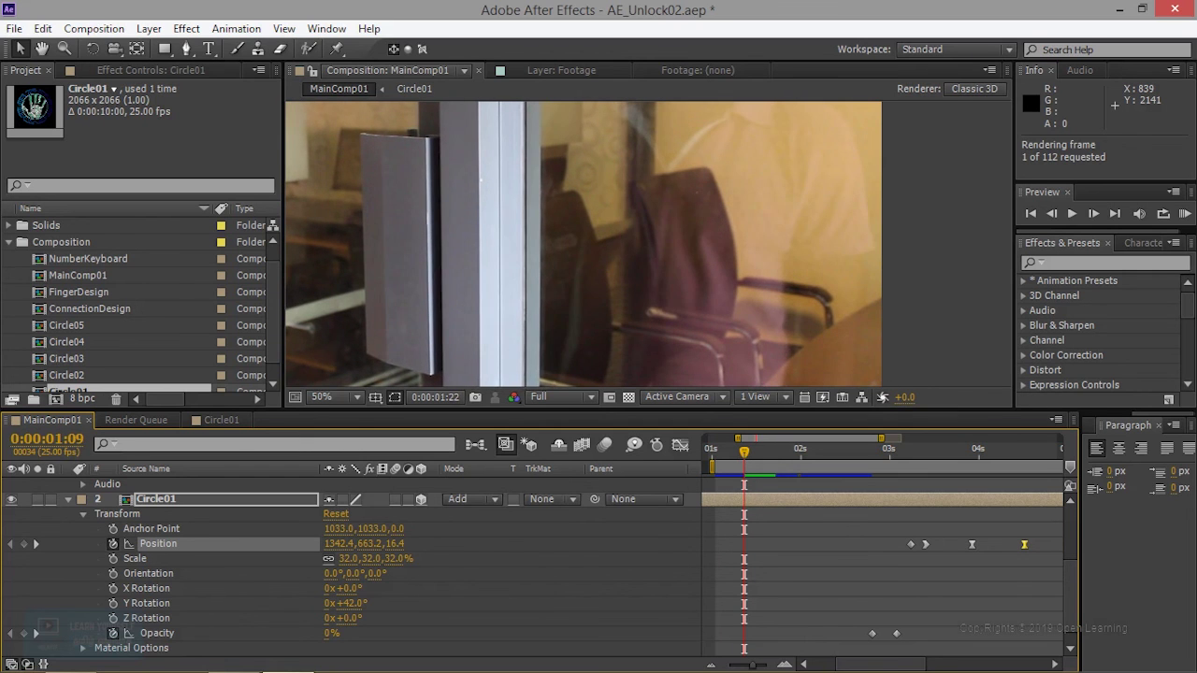